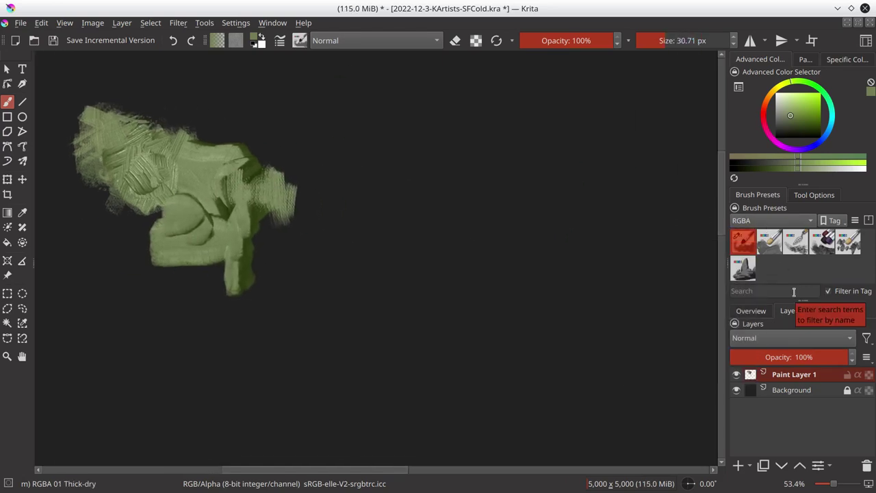
Pick 05-Ej-Blender-Blur from My Favorites and soften the green shape's upper left
click(776, 221)
click(780, 264)
right_click(743, 270)
right_click(746, 246)
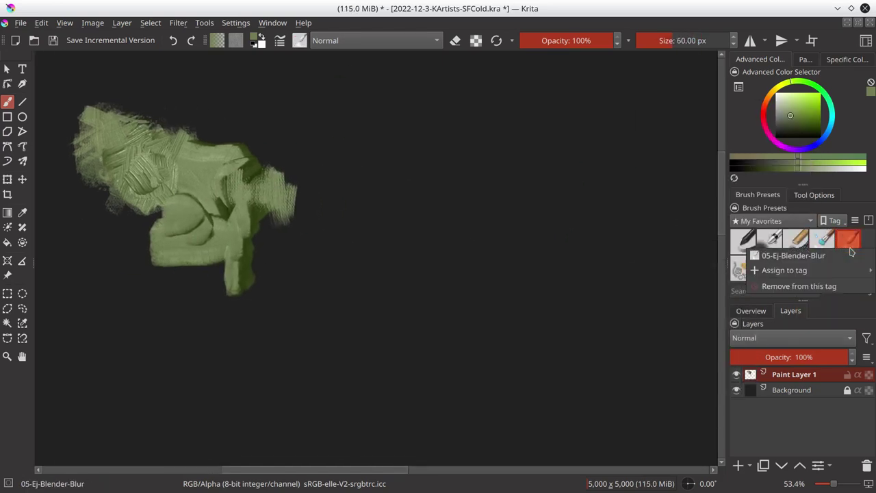
key(Escape)
scroll(765, 226, down, 1)
drag(141, 175, 167, 127)
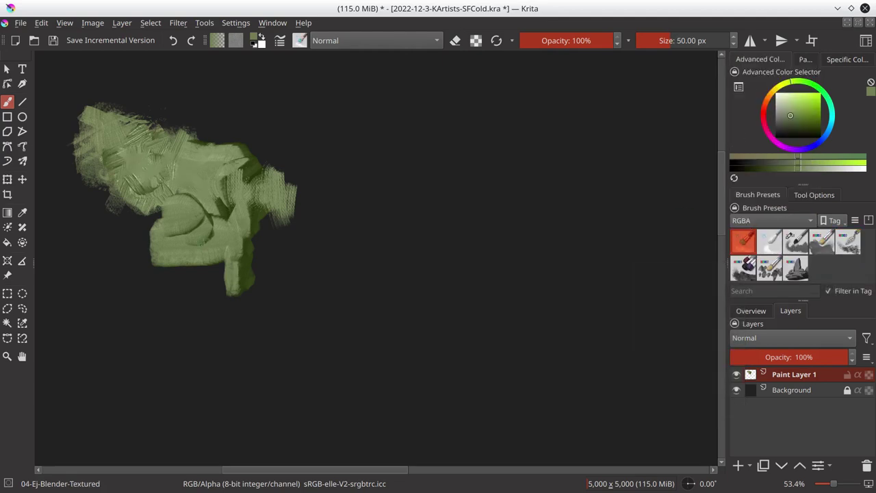
Dab a small pale-yellow patch near the canvas centre with the Thick-dry brush
key(slash)
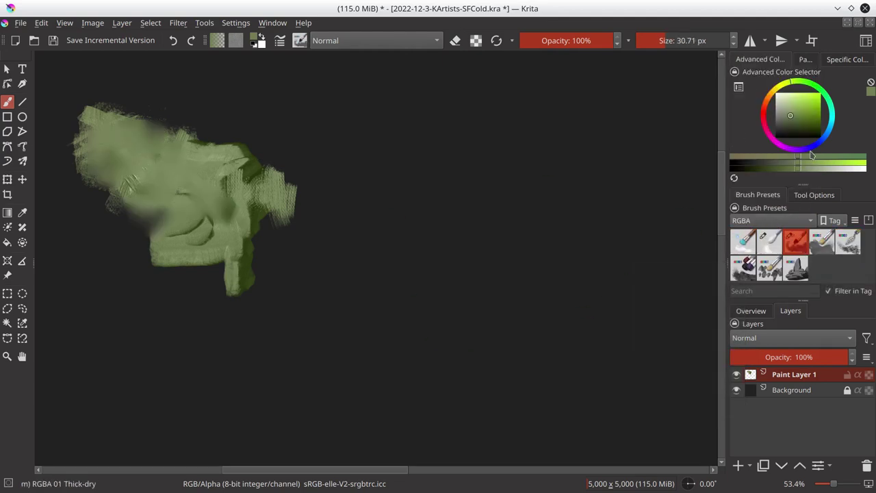
drag(786, 85, 798, 96)
mouse_move(428, 263)
mouse_down()
mouse_move(452, 236)
mouse_move(503, 253)
mouse_move(407, 277)
mouse_up()
Paint an orange tent outline over the yellow patch right of centre
click(819, 91)
mouse_move(431, 240)
mouse_down()
mouse_move(499, 222)
mouse_move(472, 307)
mouse_move(420, 294)
mouse_up()
drag(507, 222, 517, 308)
With a smaller brush, add pale-yellow panels and dark-orange shading inside the tent
key(bracketleft)
ctrl+click(509, 263)
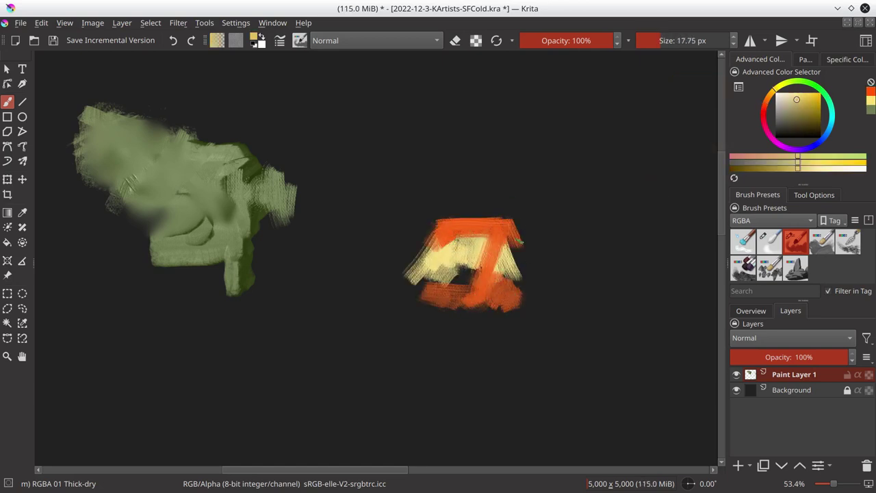
ctrl+click(479, 291)
mouse_move(509, 226)
mouse_down()
mouse_move(541, 297)
mouse_move(530, 308)
mouse_up()
key(bracketleft)
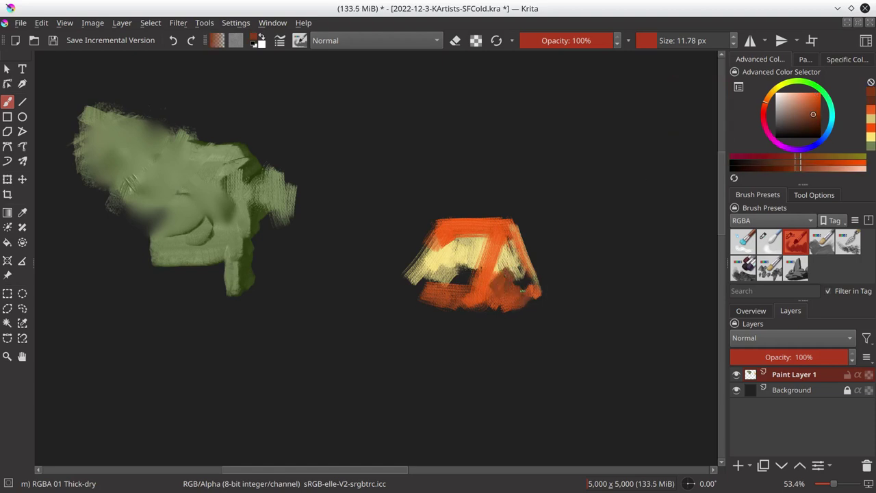
ctrl+click(503, 260)
drag(494, 253, 503, 279)
drag(514, 258, 530, 287)
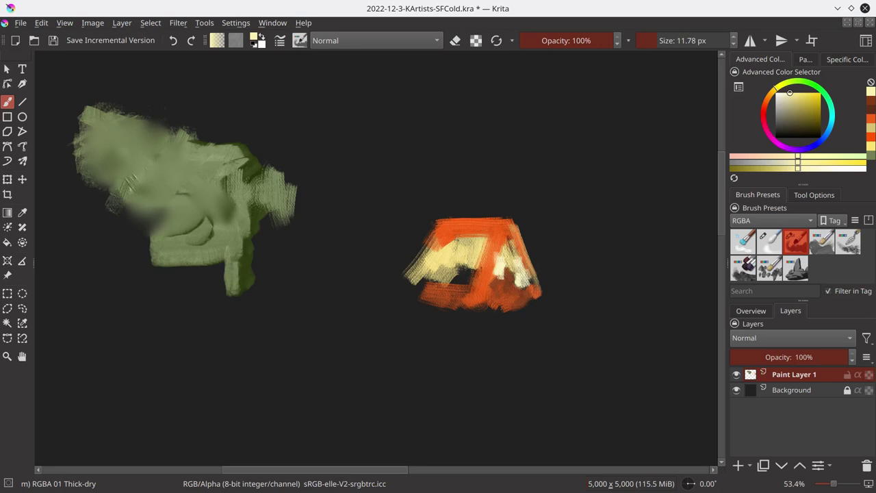
Paint dark red figures inside the tent and pale yellow light above them
click(448, 255)
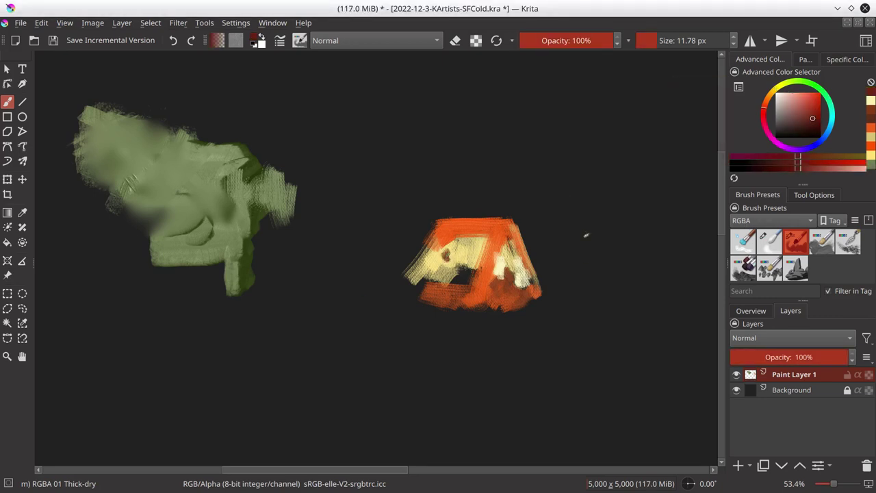
mouse_move(447, 253)
mouse_down()
mouse_move(452, 282)
mouse_move(430, 302)
mouse_move(443, 293)
mouse_move(432, 281)
mouse_move(404, 294)
mouse_up()
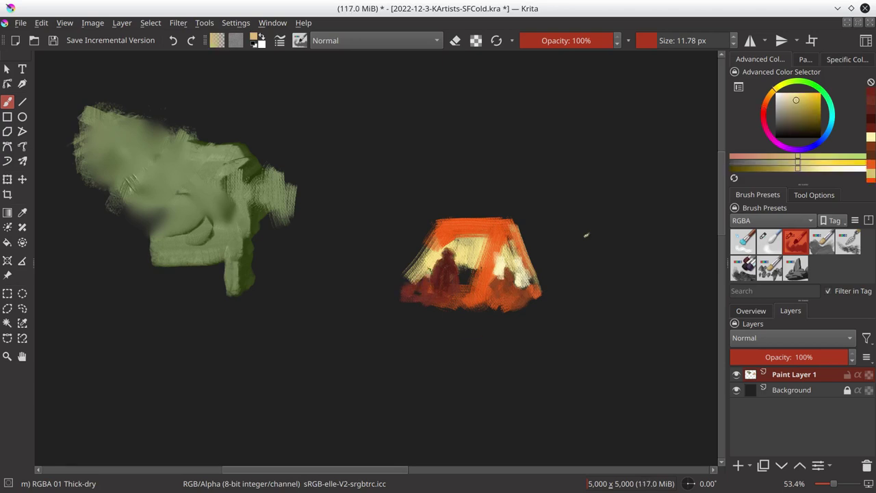
drag(479, 286, 457, 239)
With a smaller brush and darkened red, draw a line along the tent's right pole
ctrl+click(457, 265)
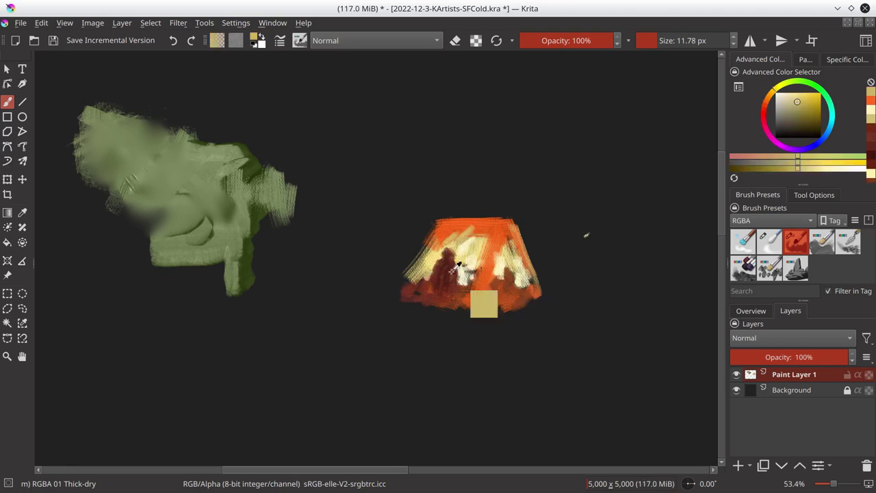
key(bracketleft)
ctrl+click(506, 274)
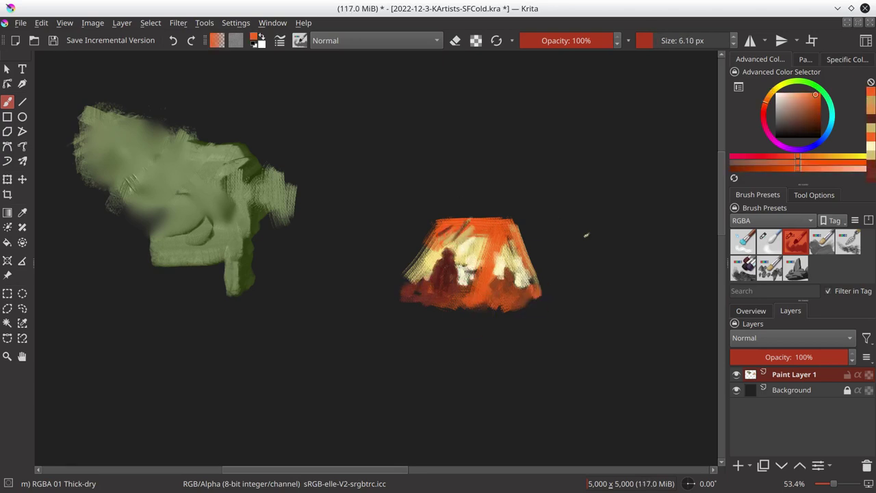
ctrl+click(467, 274)
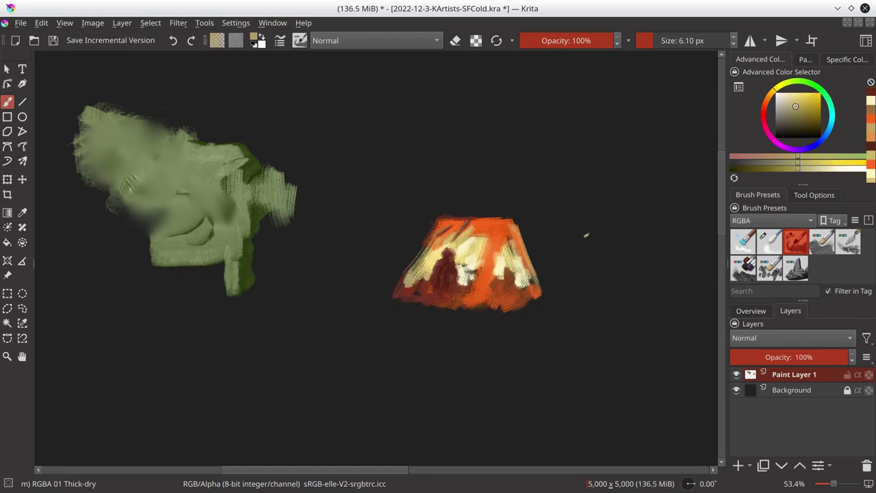
key(k)
key(k)
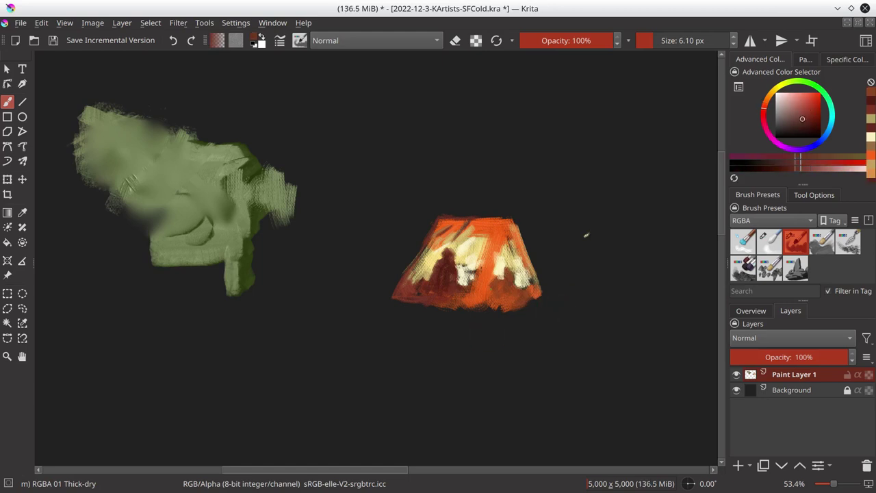
key(k)
mouse_move(506, 220)
mouse_down()
mouse_move(483, 299)
mouse_move(530, 295)
mouse_up()
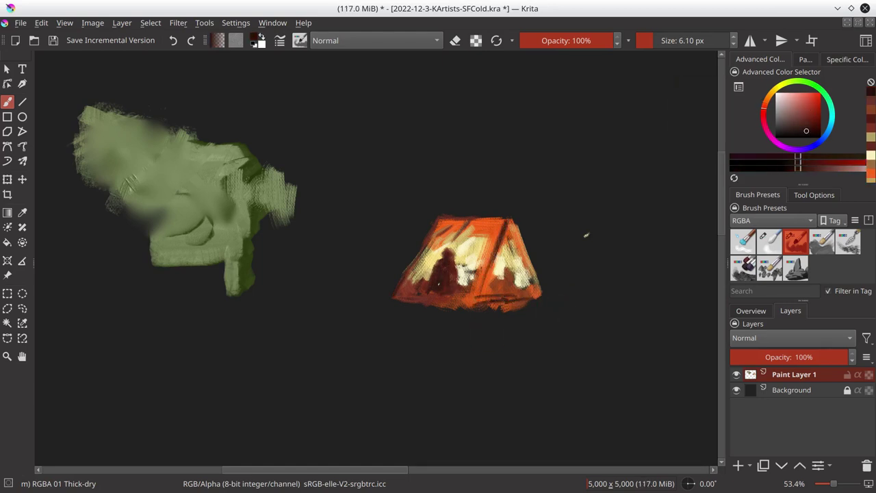
ctrl+click(527, 273)
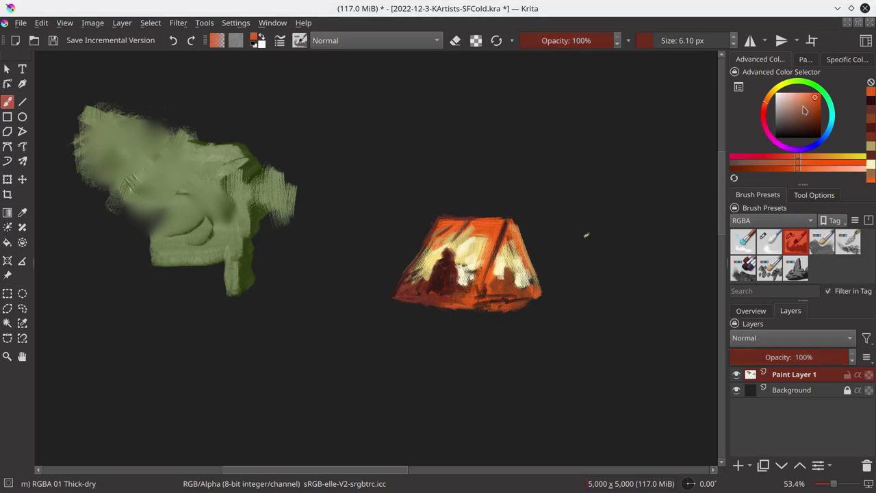
Lay warm strokes and a purple ground stroke under the tent, with pale glow at its base
drag(805, 109, 789, 105)
drag(483, 310, 579, 331)
mouse_move(347, 324)
mouse_down()
mouse_move(492, 322)
mouse_move(394, 344)
mouse_move(400, 319)
mouse_move(599, 322)
mouse_up()
ctrl+click(546, 306)
drag(537, 308, 612, 318)
Paint orange and pale reflections under the tent, then tone them down with dark purple
ctrl+click(616, 328)
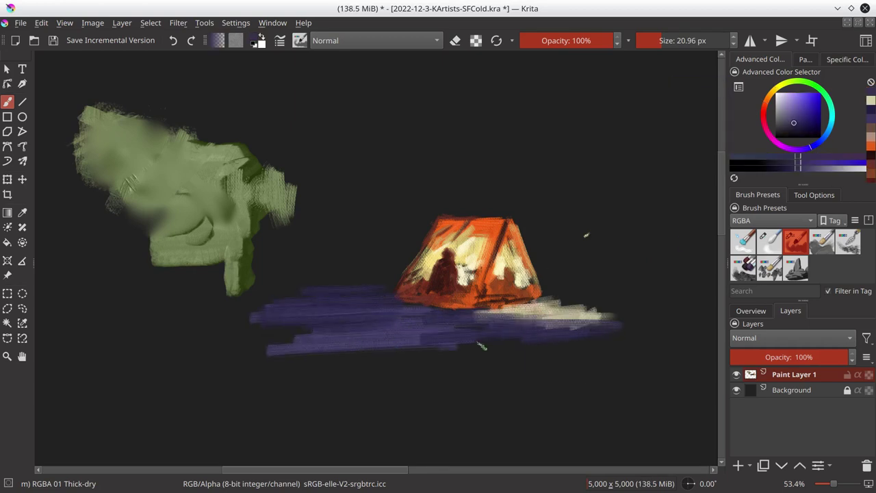
ctrl+click(548, 312)
drag(465, 315, 404, 349)
ctrl+click(425, 329)
ctrl+click(541, 307)
mouse_move(561, 305)
mouse_down()
mouse_move(506, 345)
mouse_move(506, 329)
mouse_move(424, 350)
mouse_up()
drag(523, 355, 403, 353)
ctrl+click(479, 328)
drag(453, 340, 403, 348)
drag(551, 324, 500, 341)
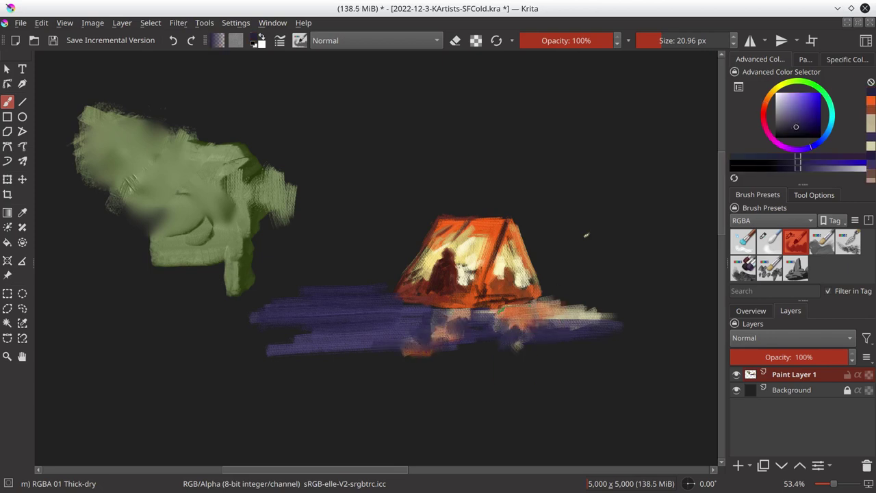
Rough in a large purple shape right of the tent with lavender highlights
mouse_move(586, 235)
mouse_down()
mouse_move(449, 324)
mouse_move(443, 268)
mouse_up()
mouse_move(463, 321)
mouse_down()
mouse_move(500, 328)
mouse_move(486, 308)
mouse_move(489, 380)
mouse_move(489, 294)
mouse_move(451, 265)
mouse_up()
drag(205, 389, 259, 401)
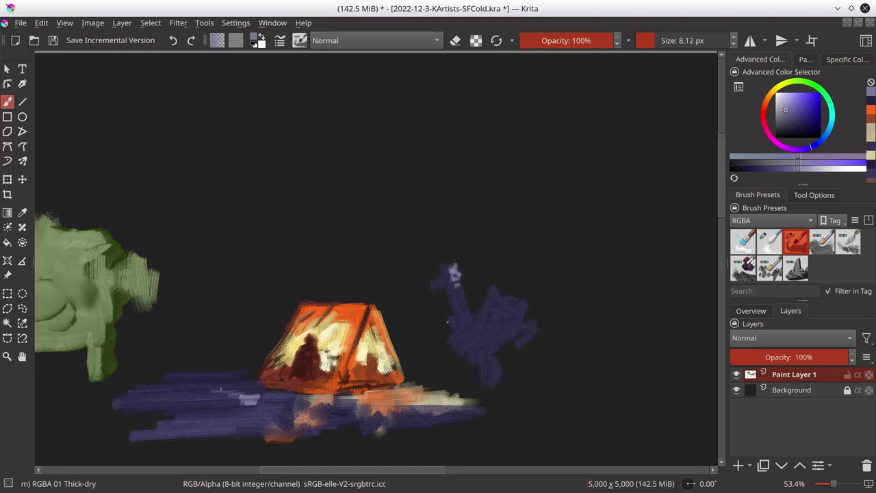
drag(419, 382, 452, 378)
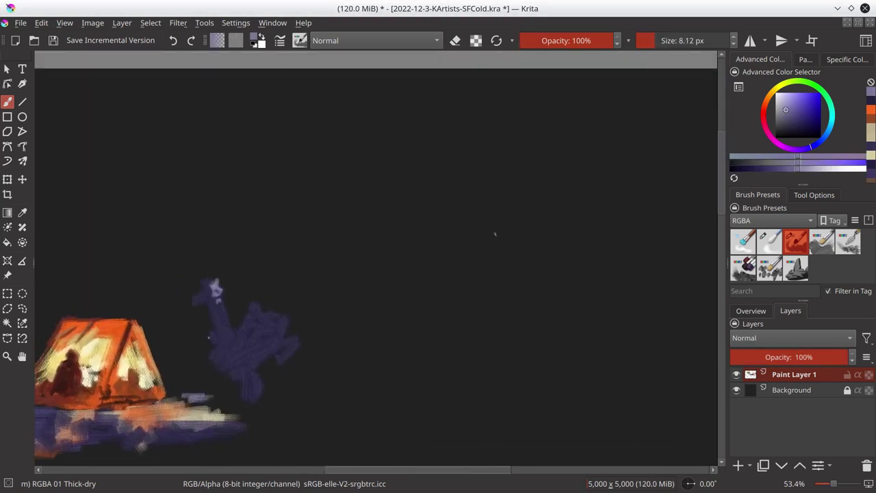
Paint a wide light-blue sky band with dark blue strokes above it
drag(335, 267, 609, 260)
drag(479, 228, 527, 284)
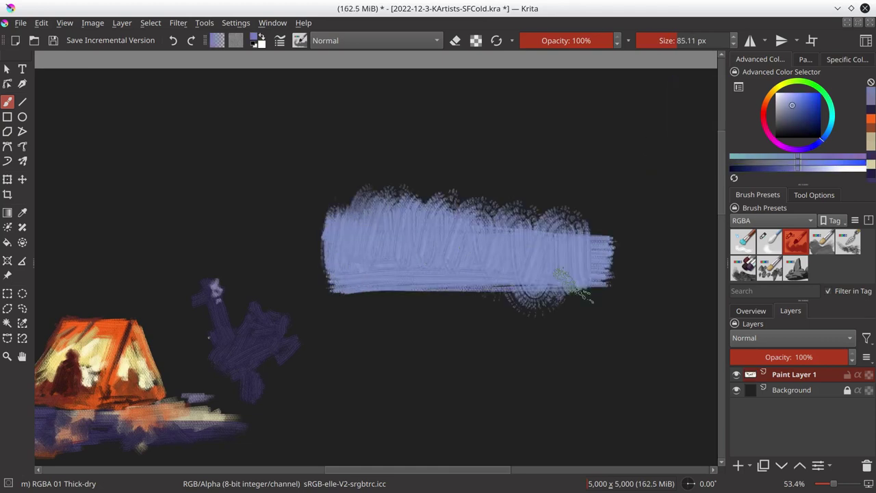
drag(328, 301, 640, 274)
click(800, 161)
drag(239, 206, 609, 205)
drag(281, 164, 589, 157)
Paint dark navy across the sky top and smooth it with 04-Ej-Blender-Textured
click(805, 132)
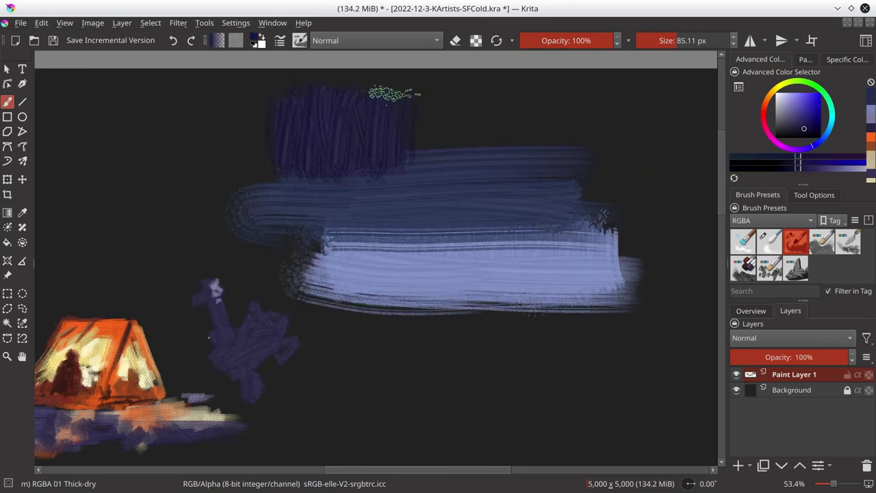
drag(288, 136, 596, 130)
drag(274, 96, 548, 165)
drag(568, 89, 596, 168)
key(/)
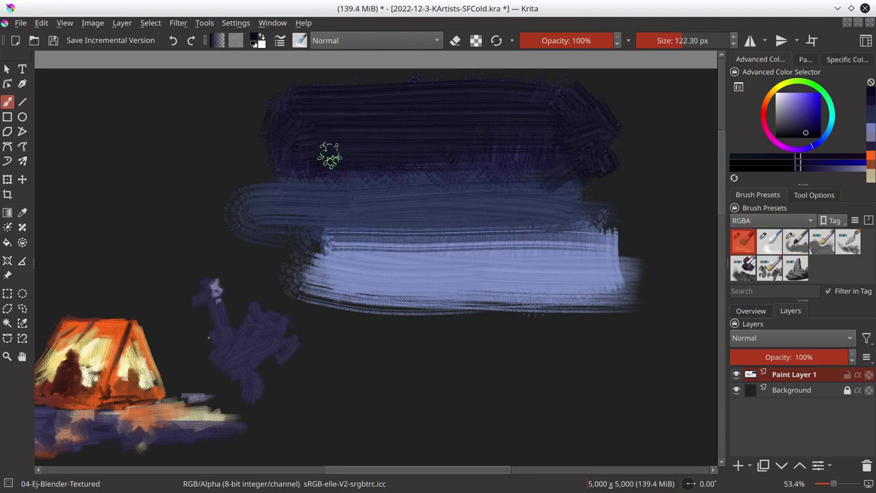
mouse_move(329, 152)
mouse_down()
mouse_move(342, 186)
mouse_move(387, 117)
mouse_move(608, 162)
mouse_move(288, 182)
mouse_up()
key(/)
Back on Thick-dry, add blue-grey and darker blue strokes across mid-sky
drag(232, 179, 499, 190)
drag(184, 182, 503, 130)
ctrl+click(503, 130)
drag(588, 191, 499, 195)
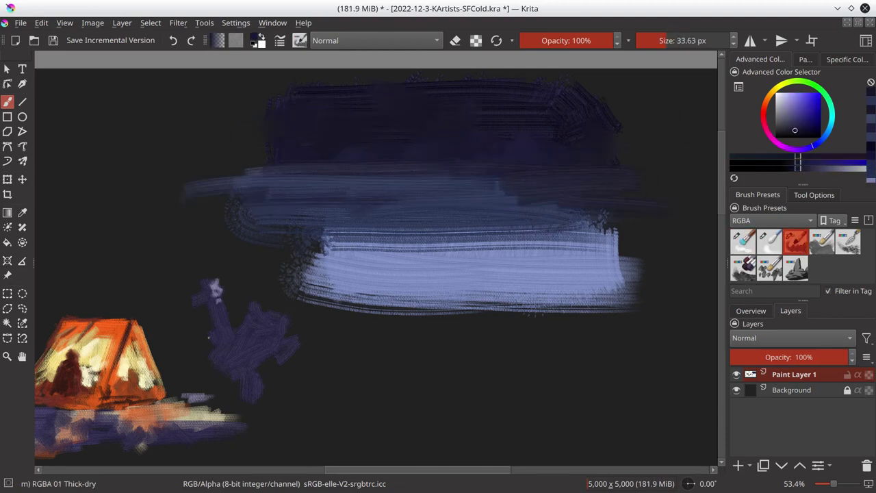
drag(530, 161, 322, 188)
click(819, 94)
Paint cyan aurora strokes with a rising zigzag and a hook on the right
drag(812, 145, 832, 117)
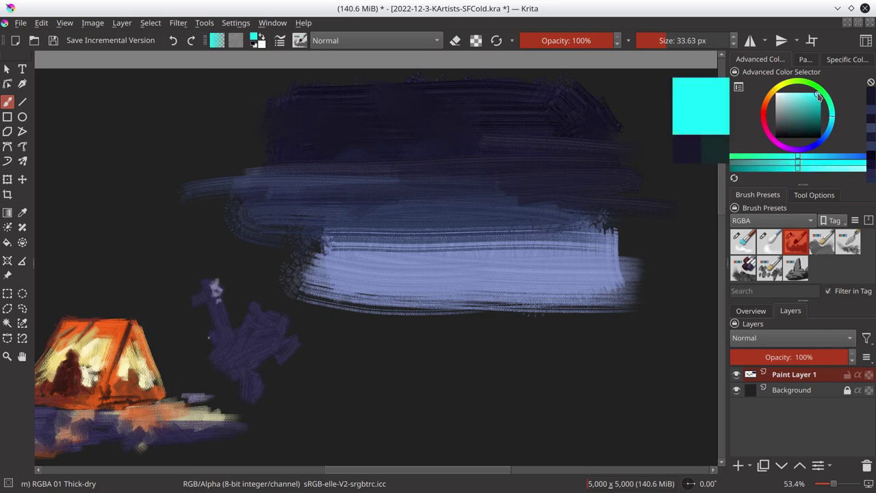
drag(467, 277, 490, 226)
mouse_move(499, 171)
mouse_down()
mouse_move(508, 237)
mouse_move(589, 103)
mouse_move(674, 145)
mouse_up()
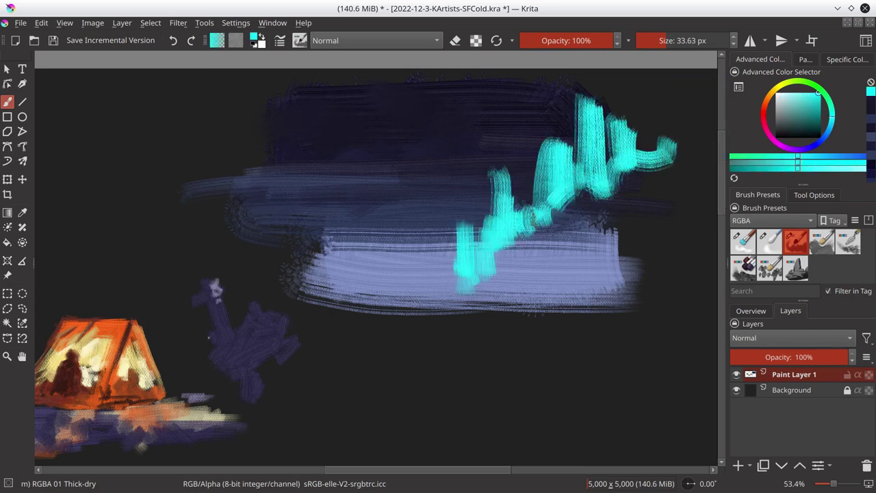
drag(533, 212, 420, 284)
drag(396, 180, 398, 270)
Add mint-green aurora streaks toward the upper left and fill the gap at its base
drag(367, 189, 400, 287)
mouse_move(452, 281)
mouse_down()
mouse_move(499, 184)
mouse_move(513, 219)
mouse_up()
drag(384, 208, 328, 123)
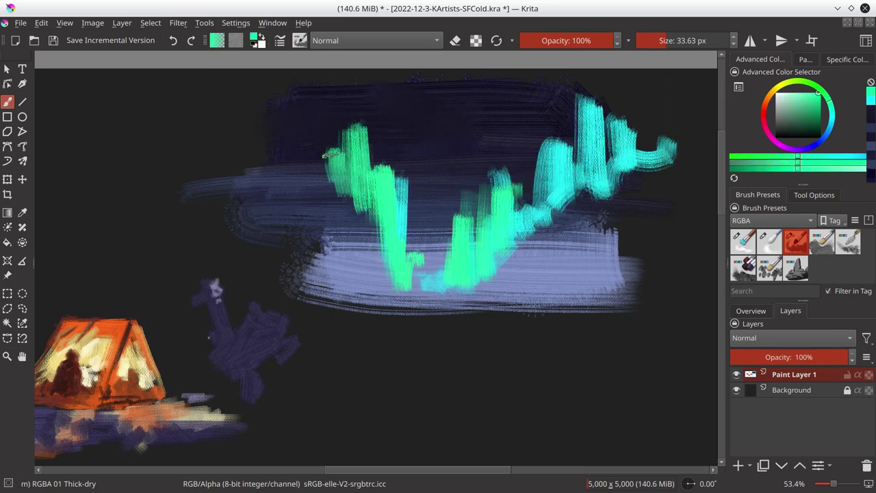
drag(329, 161, 281, 102)
drag(404, 260, 345, 300)
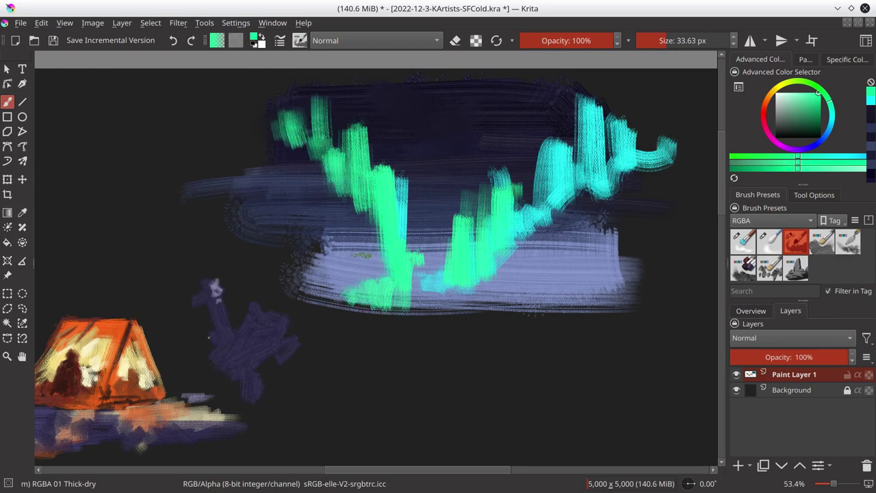
drag(384, 274, 390, 250)
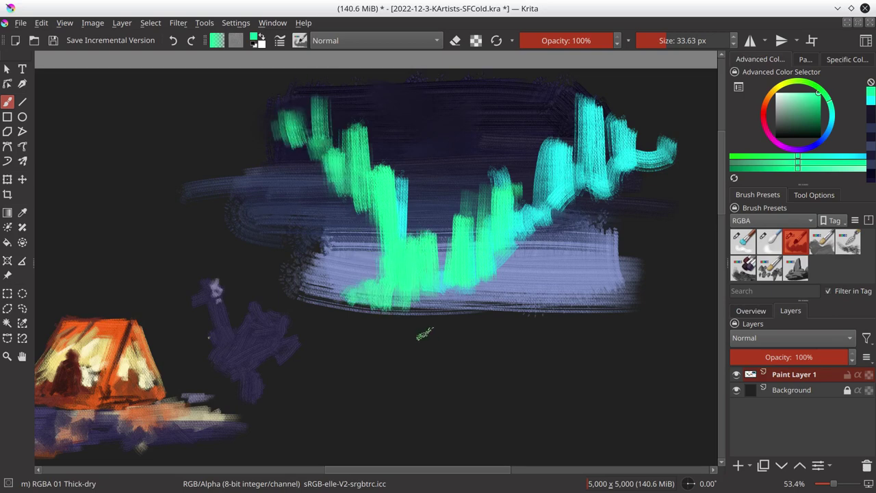
Switch to Color Dodge and brighten the aurora base with glowing highlights
key(alt+shift+d)
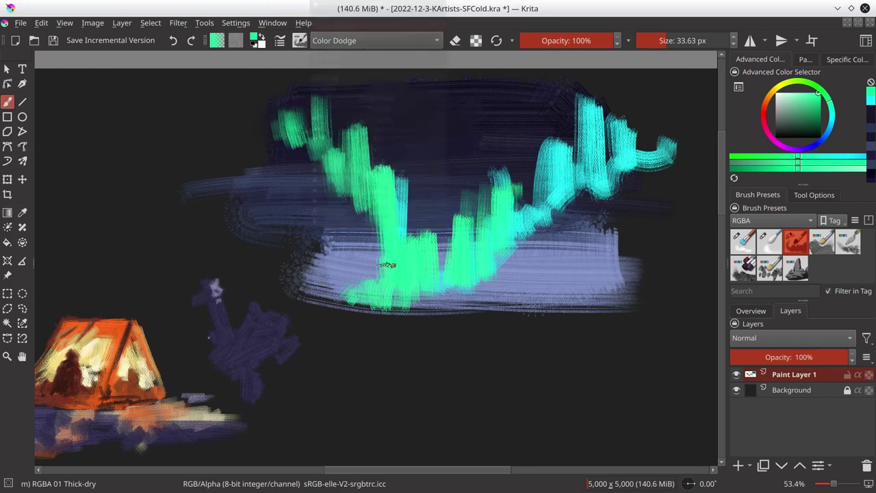
mouse_move(403, 288)
mouse_down()
mouse_move(377, 293)
mouse_move(469, 280)
mouse_move(554, 183)
mouse_move(536, 226)
mouse_up()
drag(568, 192, 602, 157)
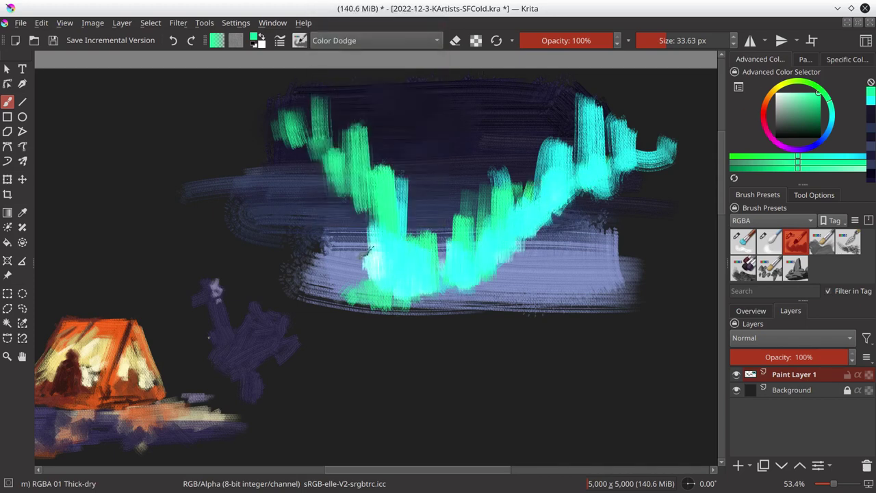
drag(349, 277, 370, 253)
drag(507, 291, 572, 250)
mouse_move(452, 281)
mouse_down()
mouse_move(415, 282)
mouse_move(446, 274)
mouse_move(441, 213)
mouse_up()
Switch to the Color Dodge rake/impasto presets and paint bright cyan glow into the aurora
key(slash)
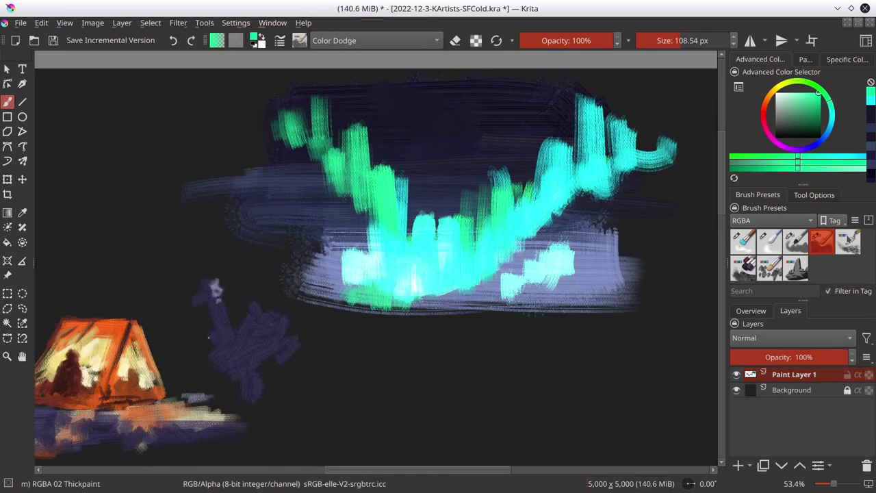
key(period)
key(alt+shift+d)
key(period)
drag(391, 281, 401, 225)
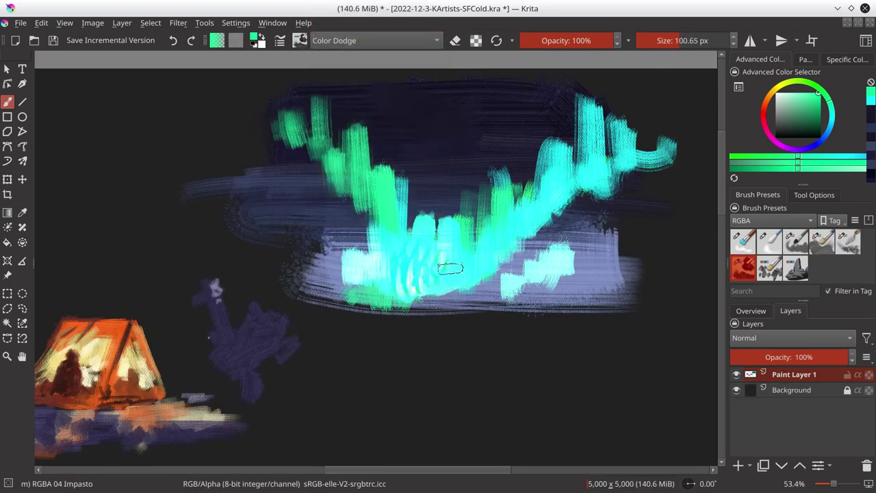
mouse_move(438, 274)
mouse_down()
mouse_move(464, 264)
mouse_move(493, 217)
mouse_up()
Add white-cyan highlights across the aurora's base with the impasto details preset
key(period)
key(alt+shift+d)
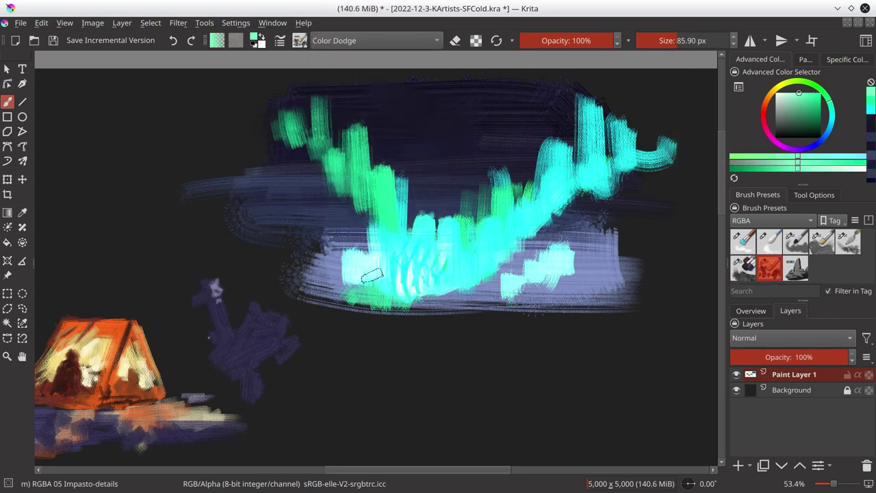
mouse_move(362, 289)
mouse_down()
mouse_move(410, 225)
mouse_move(443, 277)
mouse_move(514, 229)
mouse_up()
drag(400, 298, 545, 161)
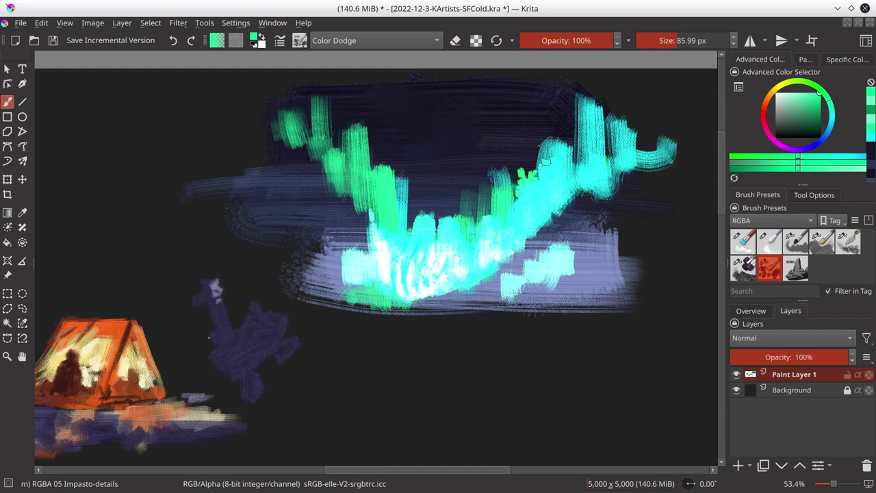
click(822, 241)
Open the blending-mode list to return the Thick-dry brush to Normal
click(375, 41)
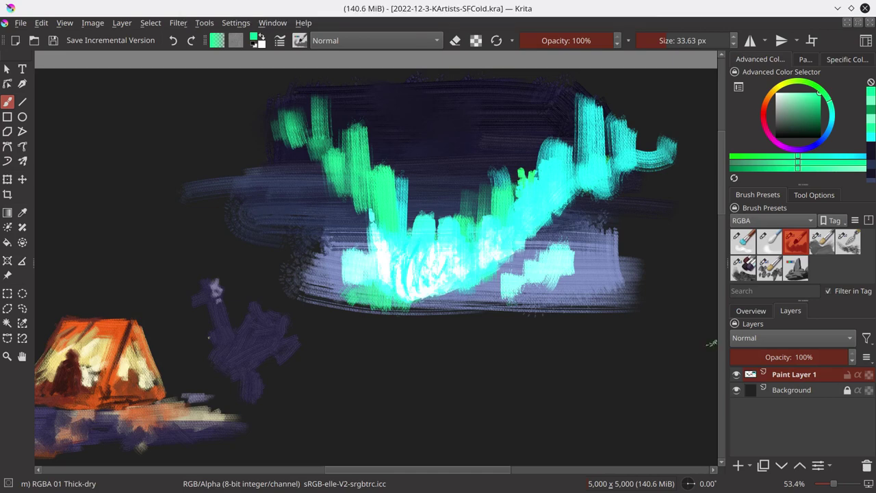
Paint a green fern shape below the aurora with a long diagonal branch
mouse_move(373, 359)
mouse_down()
mouse_move(385, 377)
mouse_move(366, 339)
mouse_up()
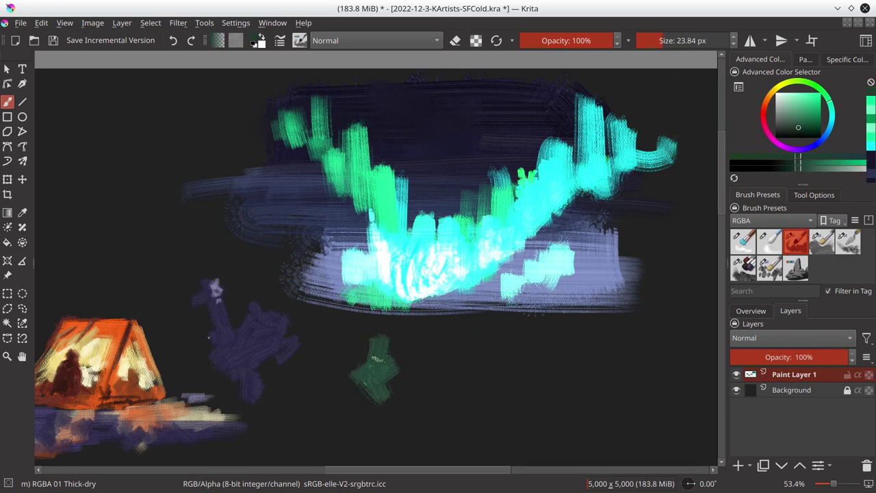
mouse_move(356, 380)
mouse_down()
mouse_move(370, 403)
mouse_move(489, 327)
mouse_up()
drag(443, 345, 509, 318)
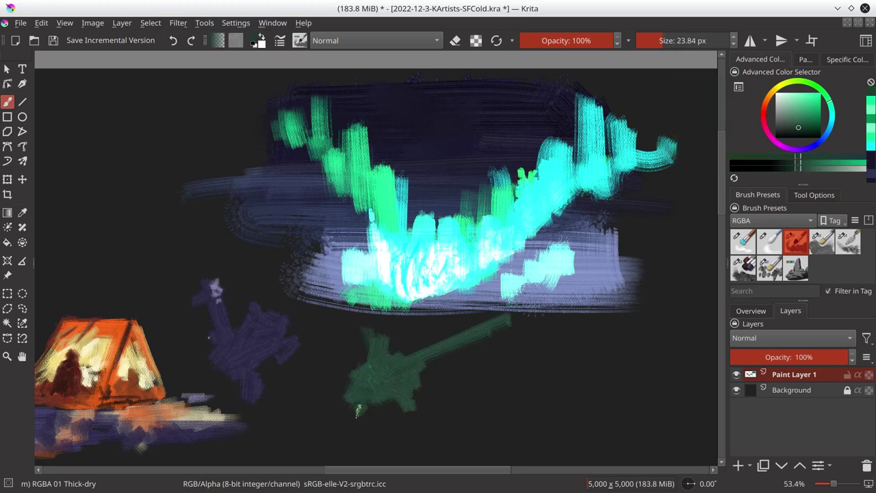
drag(410, 404, 332, 414)
Add dark green leaf strokes, then light grey-green highlights on the branch and lower fern
ctrl+click(401, 373)
key([)
key([)
key([)
mouse_move(401, 372)
mouse_down()
mouse_move(390, 390)
mouse_move(342, 400)
mouse_move(370, 335)
mouse_move(385, 330)
mouse_up()
ctrl+click(411, 264)
ctrl+click(401, 350)
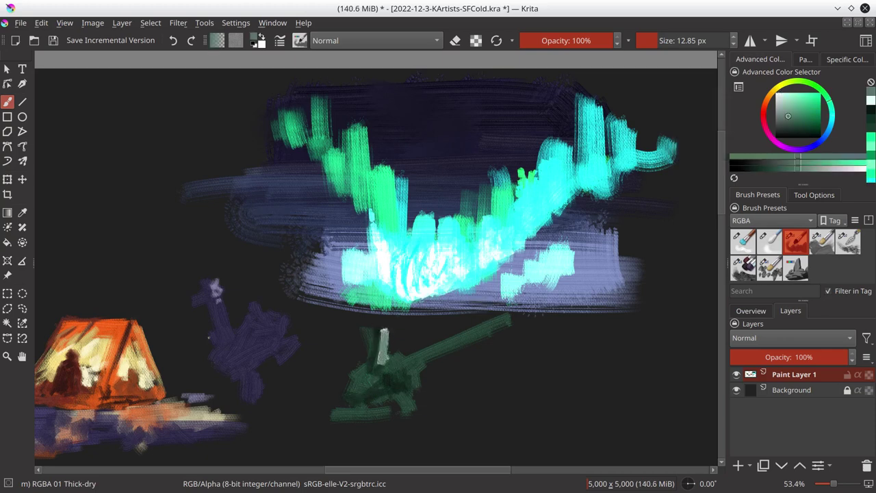
drag(384, 373, 499, 321)
drag(418, 367, 345, 405)
Darken the lower fern and stem, and lay a lavender ground stroke
ctrl+click(380, 430)
mouse_move(410, 383)
mouse_down()
mouse_move(349, 417)
mouse_move(335, 414)
mouse_move(397, 414)
mouse_up()
key(bracketleft)
drag(383, 348, 382, 302)
drag(510, 318, 347, 391)
ctrl+click(253, 418)
drag(260, 419, 454, 418)
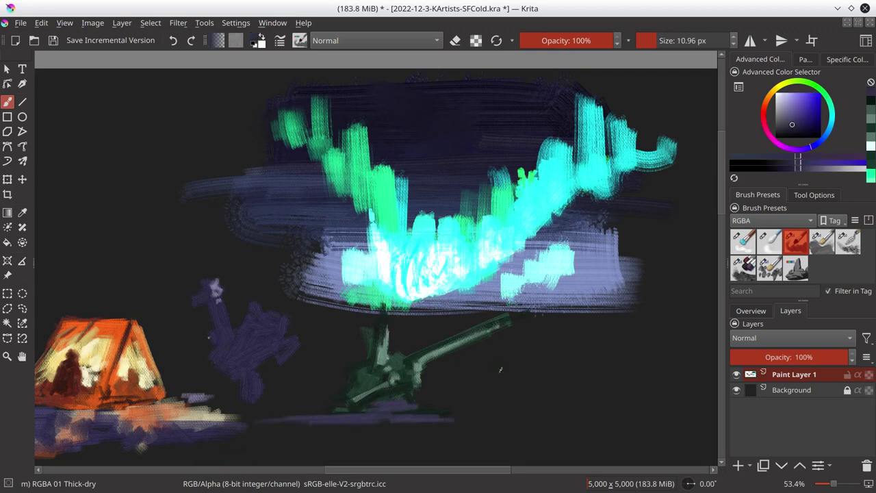
Zoom out and paint purple strokes along the ground, darkening the tent's orange reflection
scroll(370, 347, down, 3)
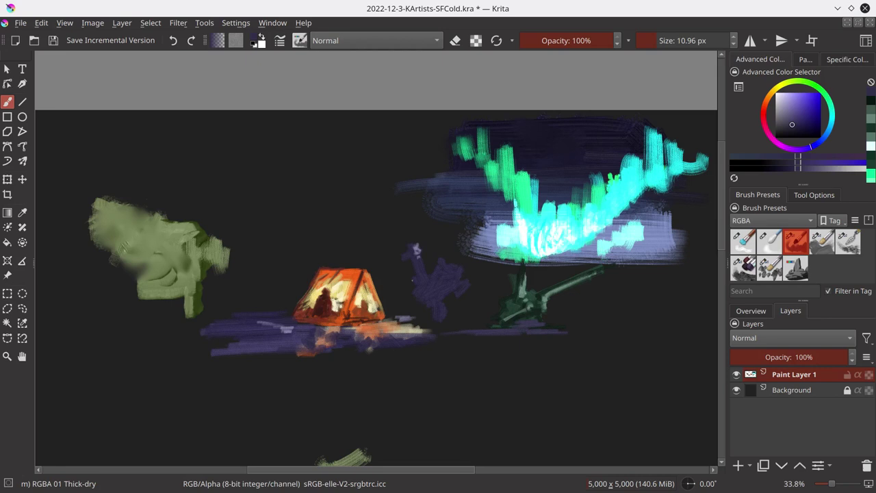
mouse_move(452, 354)
mouse_down()
mouse_move(486, 347)
mouse_move(383, 351)
mouse_move(493, 343)
mouse_up()
drag(419, 336, 354, 337)
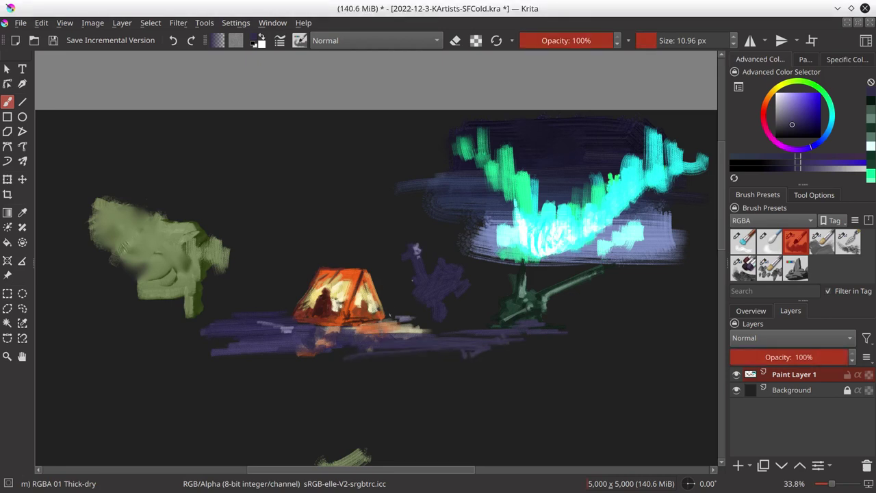
mouse_move(561, 373)
mouse_down()
mouse_move(495, 342)
mouse_move(505, 349)
mouse_move(483, 362)
mouse_up()
click(800, 137)
Sketch a dark diagonal pole with a crossing line and orange highlights
drag(479, 316, 508, 341)
drag(595, 309, 499, 338)
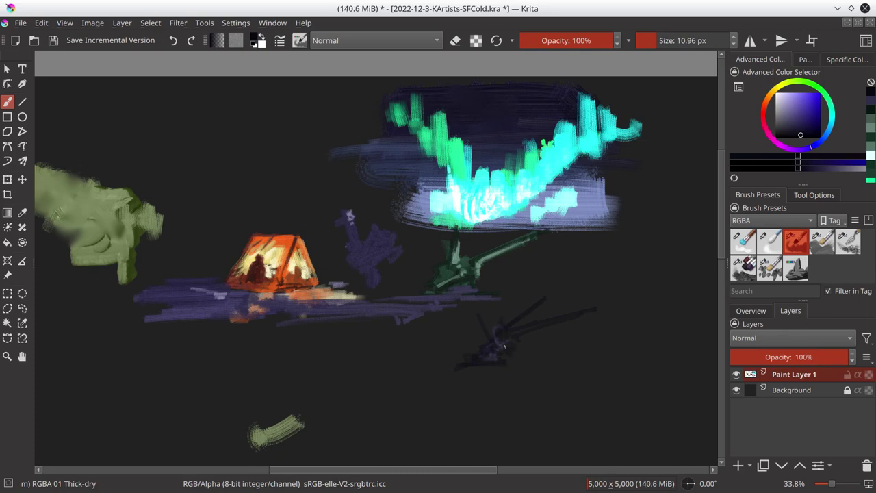
click(789, 112)
click(767, 97)
click(801, 108)
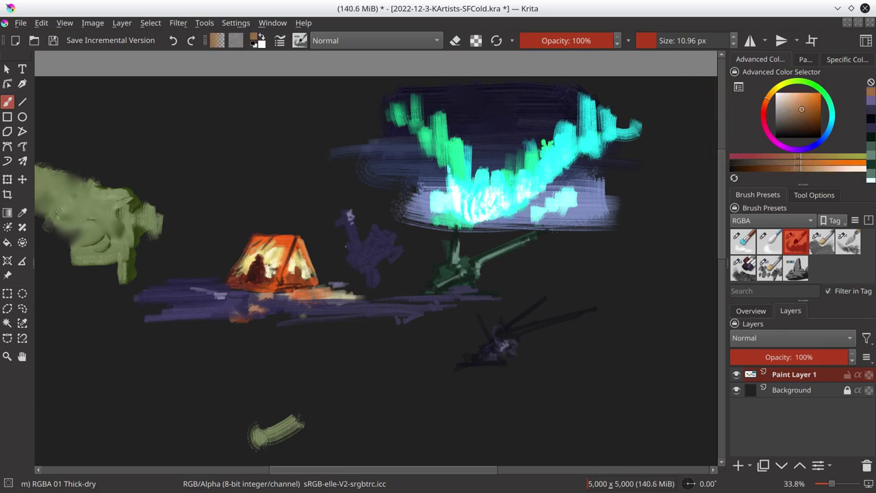
drag(503, 348, 551, 319)
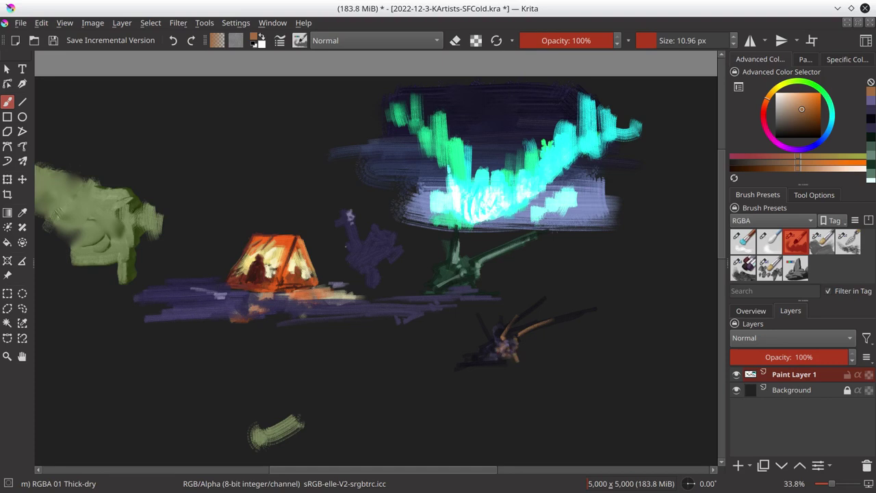
Paint a dark purple band on the right with a lavender band beneath
ctrl+click(512, 352)
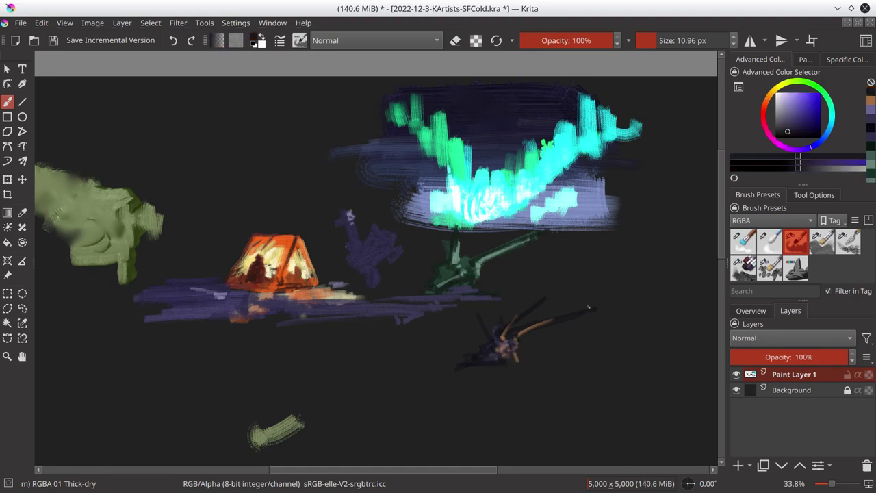
drag(588, 308, 462, 304)
ctrl+click(462, 304)
drag(465, 271, 514, 264)
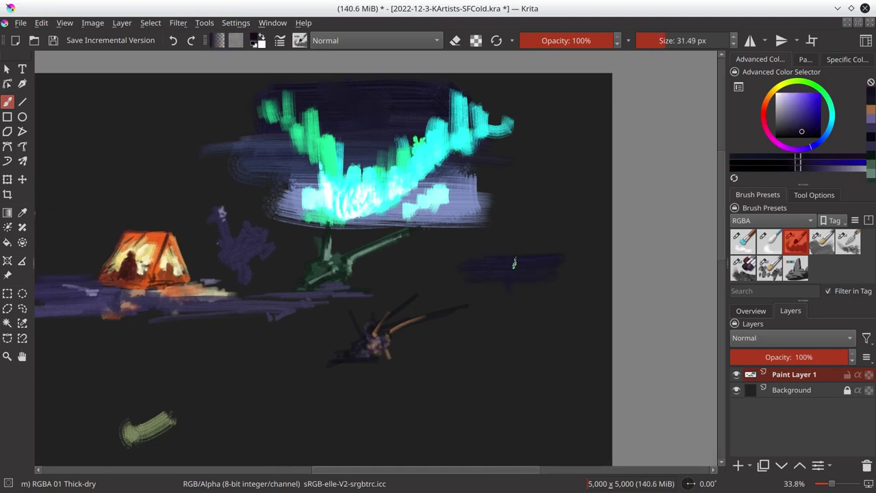
click(793, 117)
drag(448, 291, 585, 288)
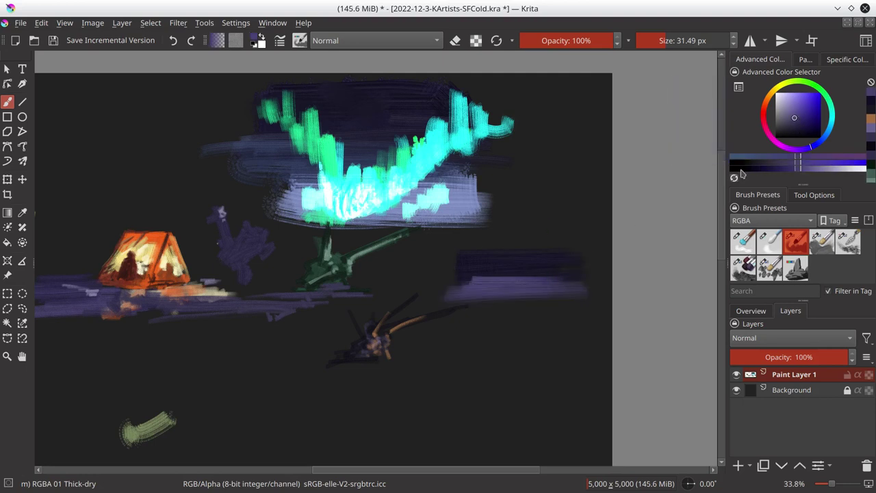
Add lighter lavender and light blue bands below the purple
click(789, 109)
drag(441, 312, 585, 308)
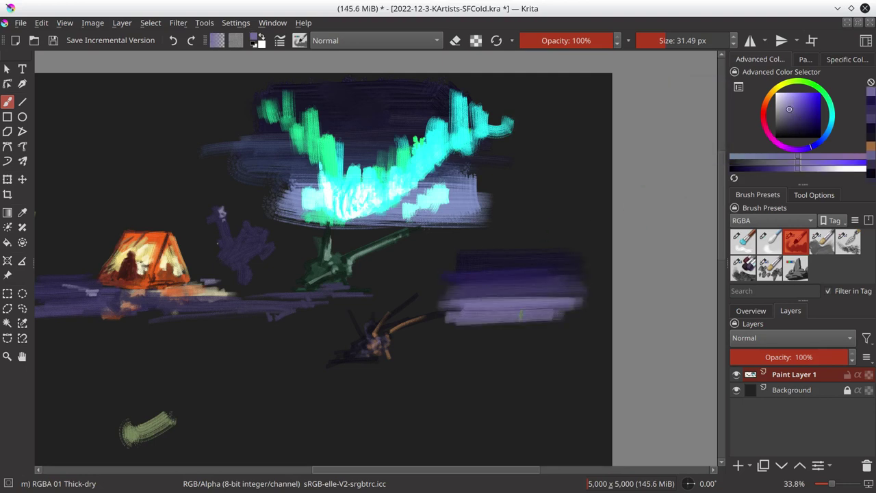
drag(432, 325, 579, 327)
click(786, 104)
drag(404, 330, 589, 328)
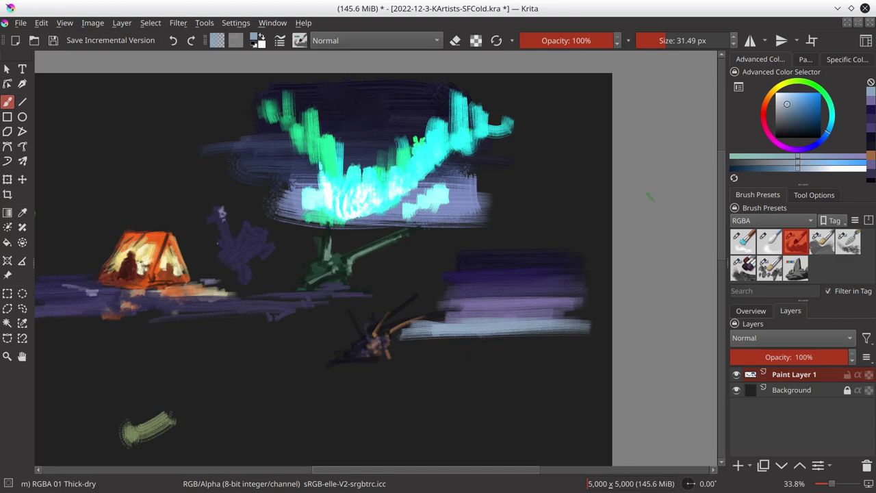
key(/)
Set a small brush and draw the blue figure's curled outline and long double pole
drag(676, 40, 656, 41)
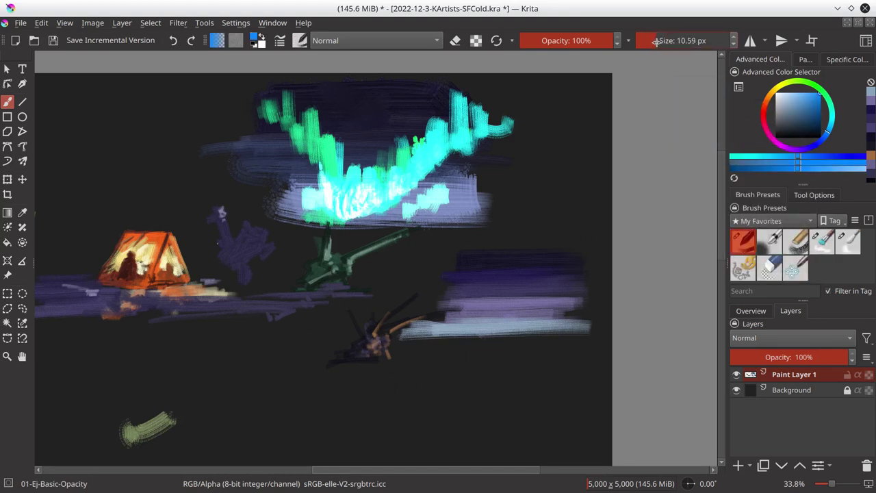
scroll(313, 297, up, 2)
scroll(319, 168, up, 1)
drag(301, 199, 320, 196)
mouse_move(300, 145)
mouse_down()
mouse_move(333, 203)
mouse_move(461, 144)
mouse_up()
mouse_move(469, 145)
mouse_down()
mouse_move(342, 199)
mouse_move(351, 183)
mouse_up()
drag(313, 205, 353, 214)
Add squiggles, antennae, body detail and a base line to the figure, extending its pole
drag(284, 226, 316, 222)
mouse_move(332, 224)
mouse_down()
mouse_move(357, 226)
mouse_move(356, 213)
mouse_up()
drag(294, 205, 337, 164)
drag(342, 190, 343, 159)
mouse_move(295, 134)
mouse_down()
mouse_move(341, 213)
mouse_move(357, 208)
mouse_move(346, 155)
mouse_up()
drag(356, 204, 475, 142)
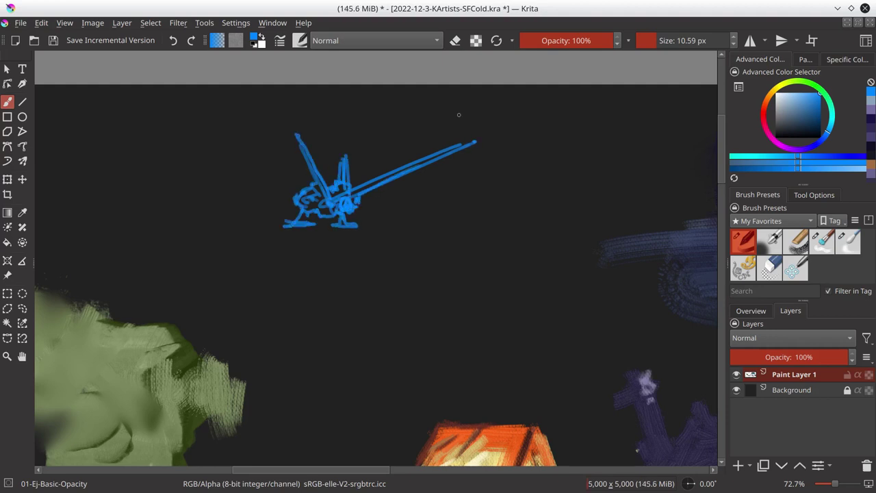
mouse_move(319, 229)
mouse_down()
mouse_move(283, 225)
mouse_move(367, 223)
mouse_up()
Draw a dome tent outline beside the figure and a zigzag shape with a long line
mouse_move(289, 220)
mouse_down()
mouse_move(281, 226)
mouse_move(479, 227)
mouse_move(438, 237)
mouse_up()
drag(419, 239, 389, 243)
mouse_move(492, 216)
mouse_down()
mouse_move(561, 183)
mouse_move(623, 173)
mouse_up()
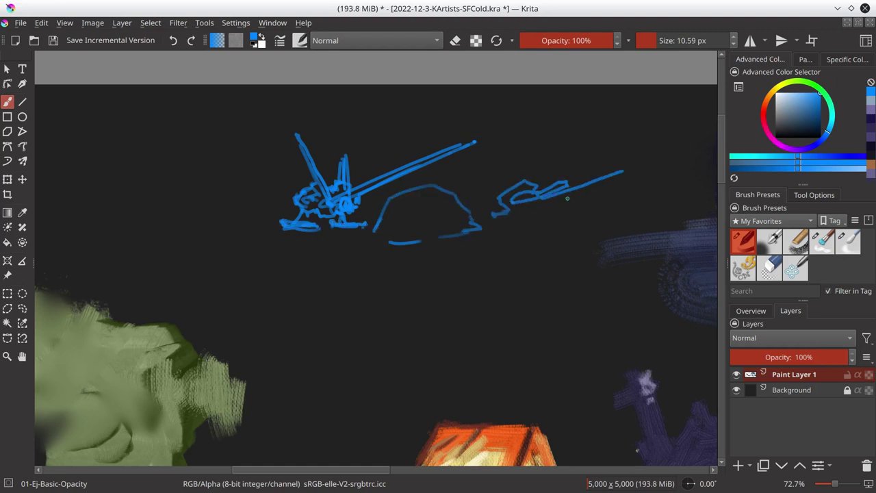
mouse_move(568, 198)
mouse_down()
mouse_move(481, 220)
mouse_move(556, 214)
mouse_up()
mouse_move(370, 235)
mouse_down()
mouse_move(472, 228)
mouse_move(480, 241)
mouse_up()
Add a peaked tent shape at the left with a thickened base line, then save
drag(211, 202, 266, 183)
drag(258, 152, 277, 182)
drag(271, 164, 301, 176)
drag(214, 201, 278, 200)
drag(229, 204, 283, 202)
drag(305, 175, 314, 182)
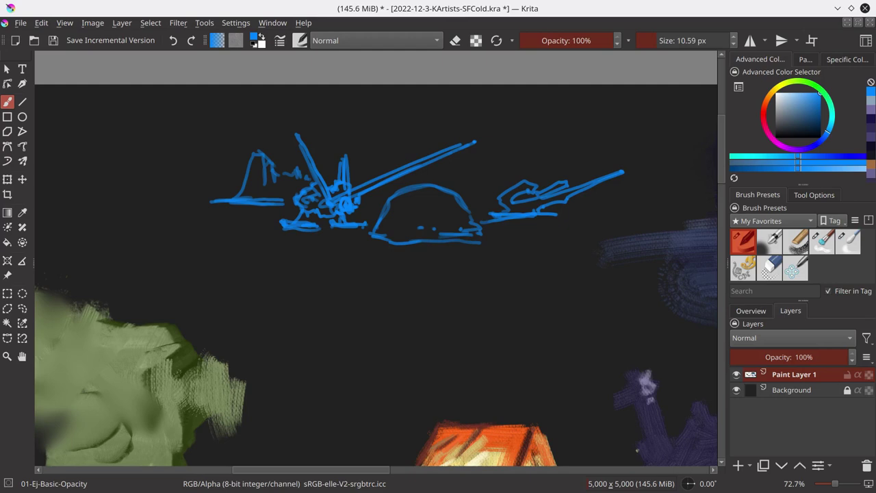
key(ctrl+s)
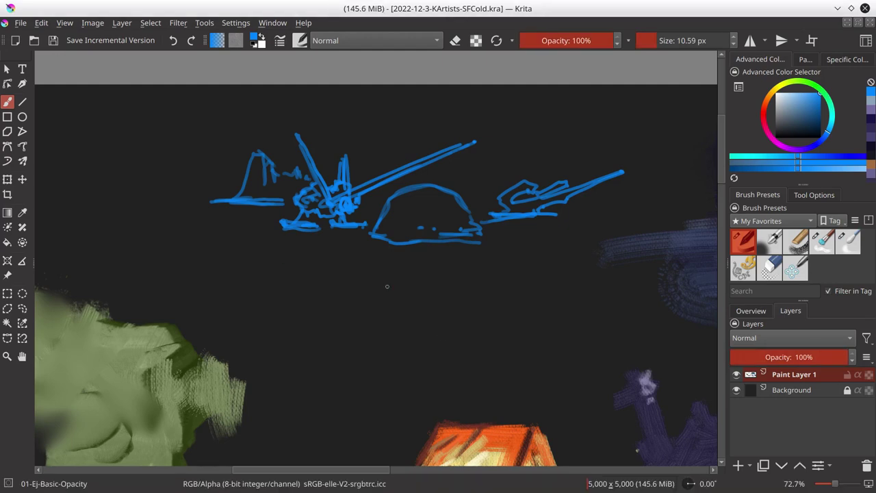
Sketch a small blue figure low on the painting and save it
scroll(386, 288, down, 5)
drag(455, 282, 425, 224)
mouse_move(450, 306)
mouse_down()
mouse_move(525, 277)
mouse_move(459, 299)
mouse_move(456, 312)
mouse_move(481, 314)
mouse_move(439, 311)
mouse_move(425, 286)
mouse_move(381, 286)
mouse_move(438, 299)
mouse_up()
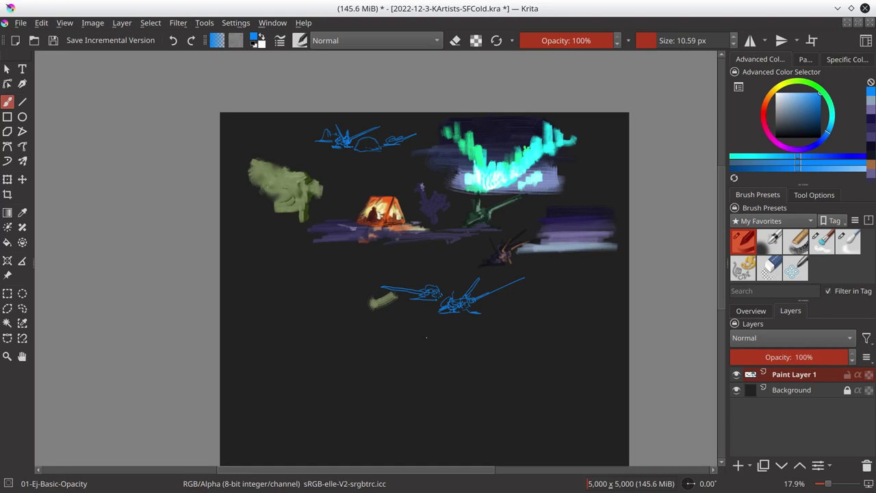
key(ctrl+s)
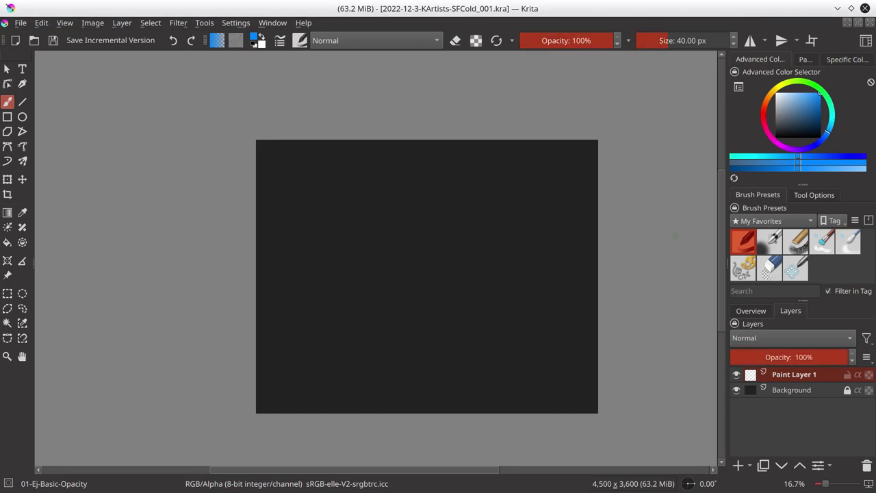
Sketch the figure and two dome tents in black, checking them in the Overview and mirrored view
key(d)
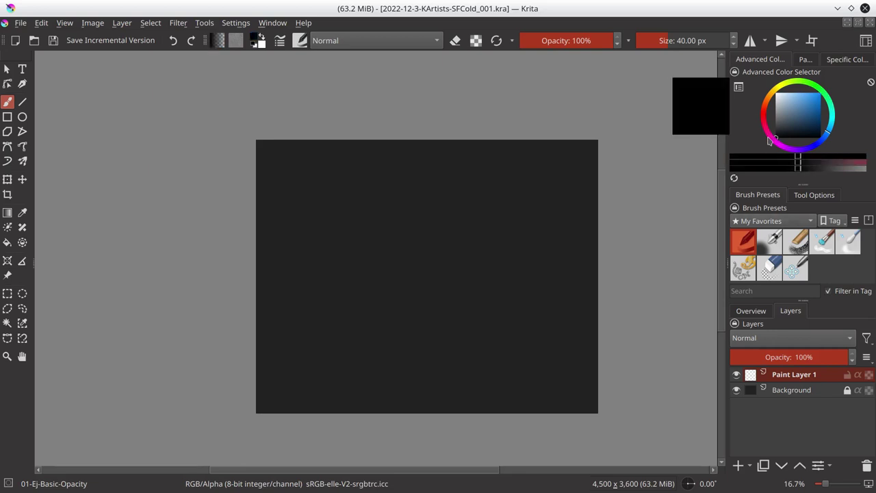
scroll(451, 291, up, 1)
scroll(452, 291, up, 1)
scroll(441, 297, up, 1)
drag(427, 297, 442, 295)
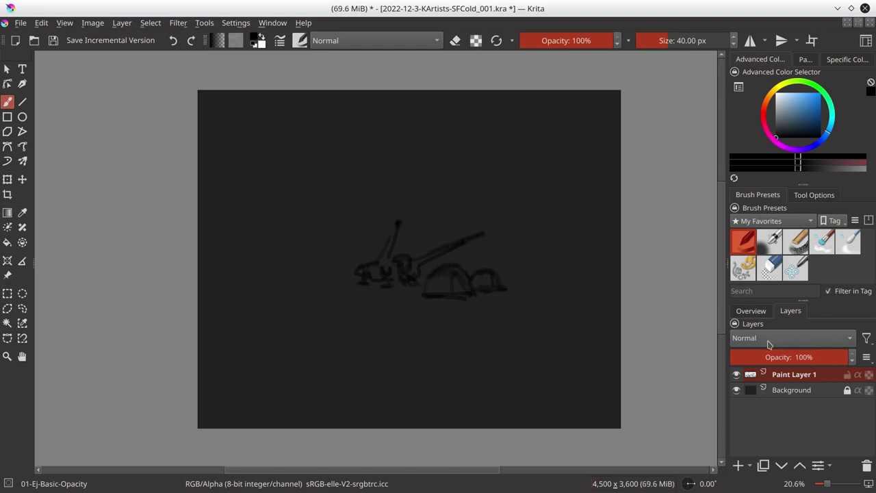
click(751, 311)
key(m)
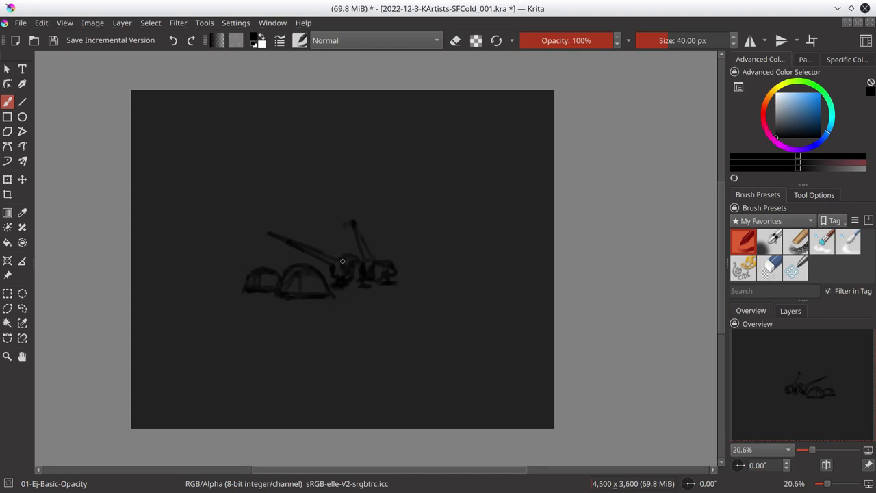
key(slash)
Save the new document and draw a rectangular selection around the two dome tents
key(ctrl+s)
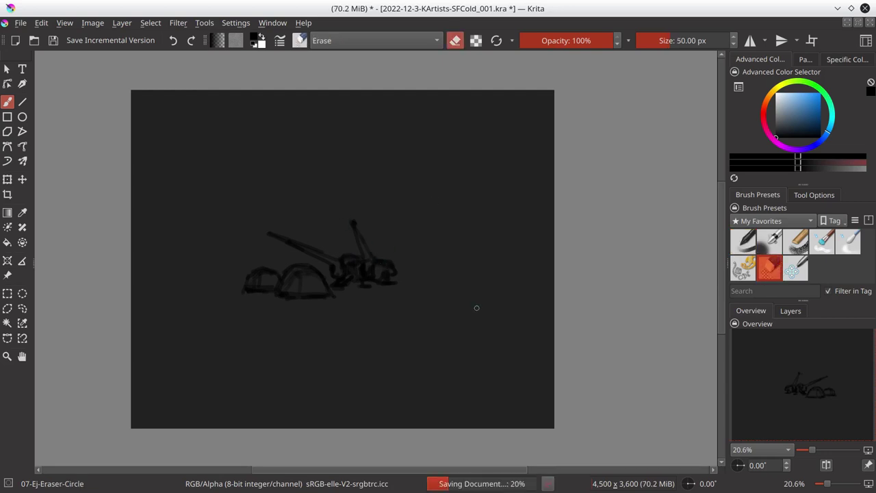
key(ctrl+r)
drag(244, 281, 331, 297)
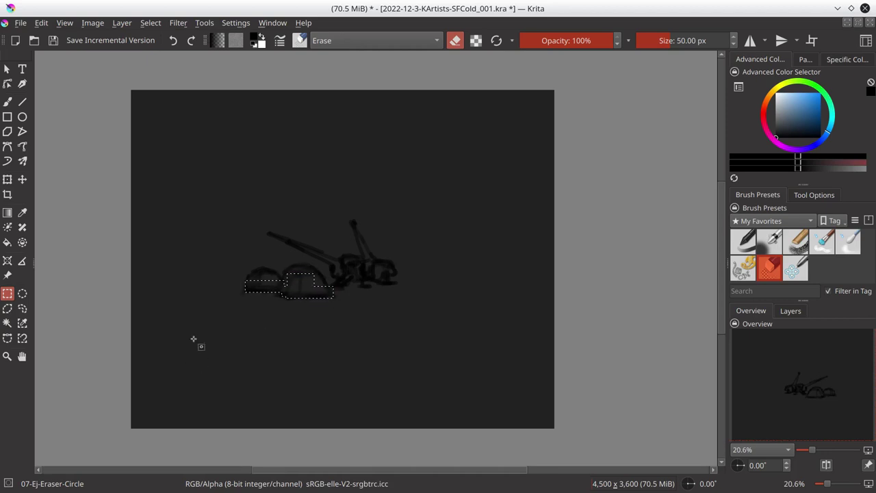
click(7, 308)
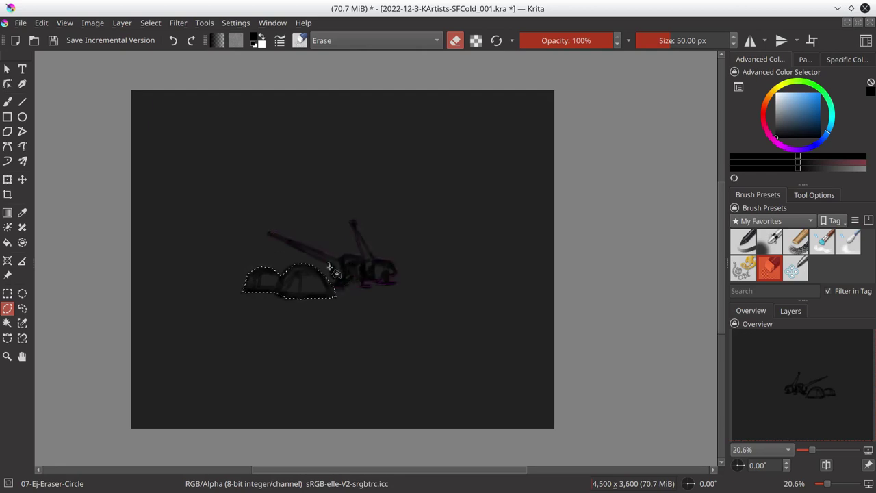
Extend the selection around the ship's foot with a small notch, then add a new paint layer
scroll(356, 339, up, 4)
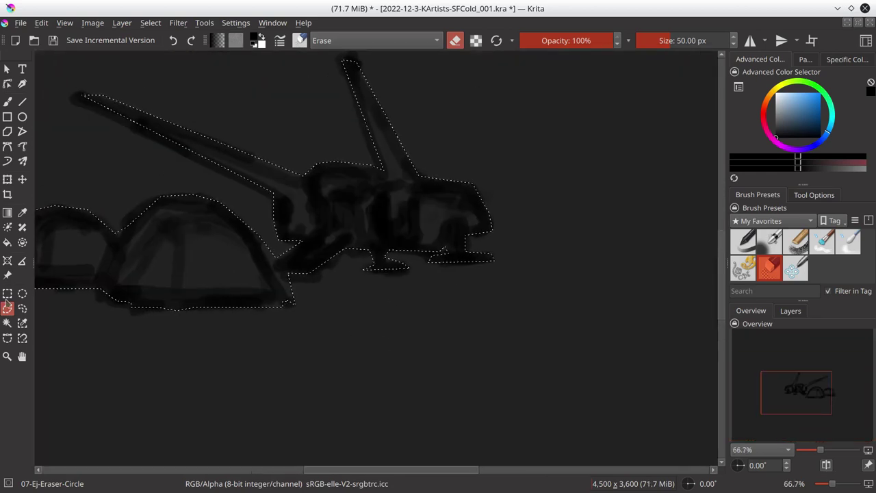
key(ctrl+r)
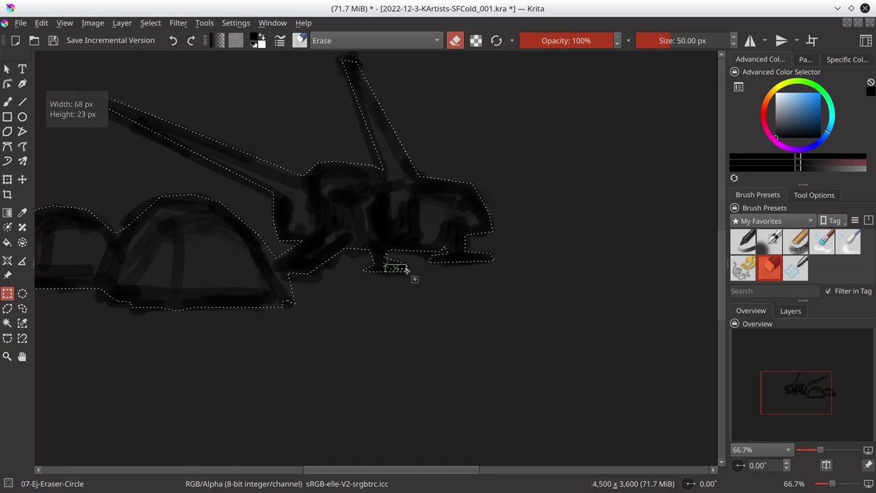
drag(431, 252, 503, 264)
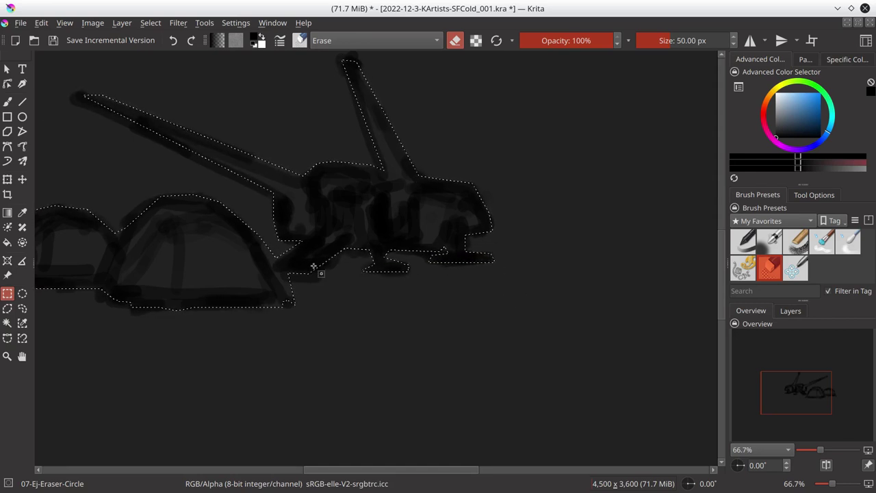
drag(310, 260, 330, 271)
key(2)
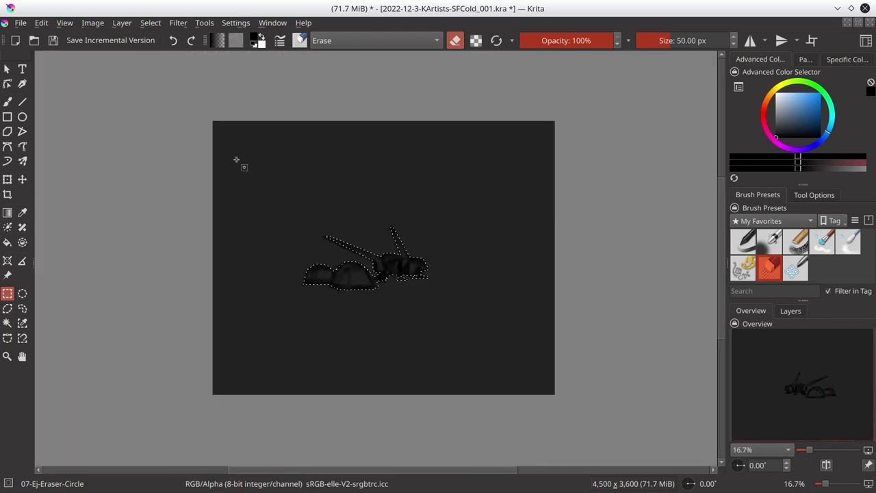
click(791, 310)
key(Insert)
Fill the tents-and-ship selection blue on Paint Layer 2, move it below Paint Layer 1, deselect and hide it
key(f)
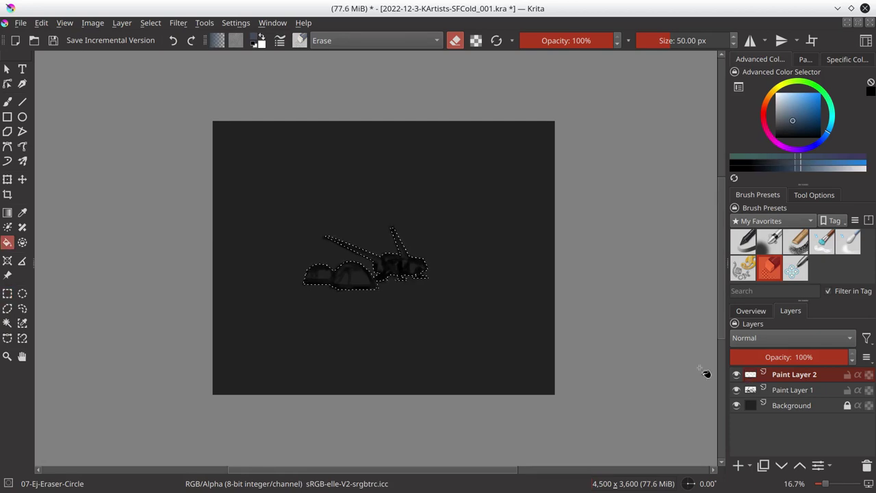
key(slash)
key(shift+BackSpace)
click(781, 465)
key(Page_Up)
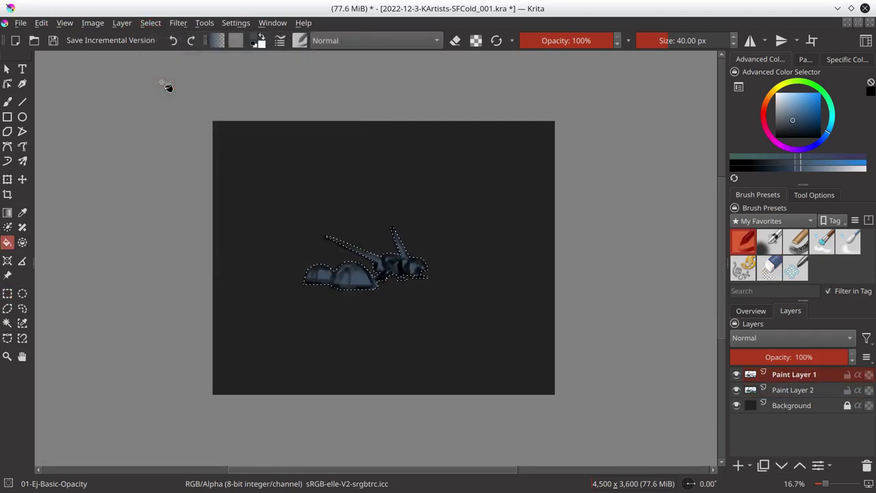
click(41, 23)
click(239, 73)
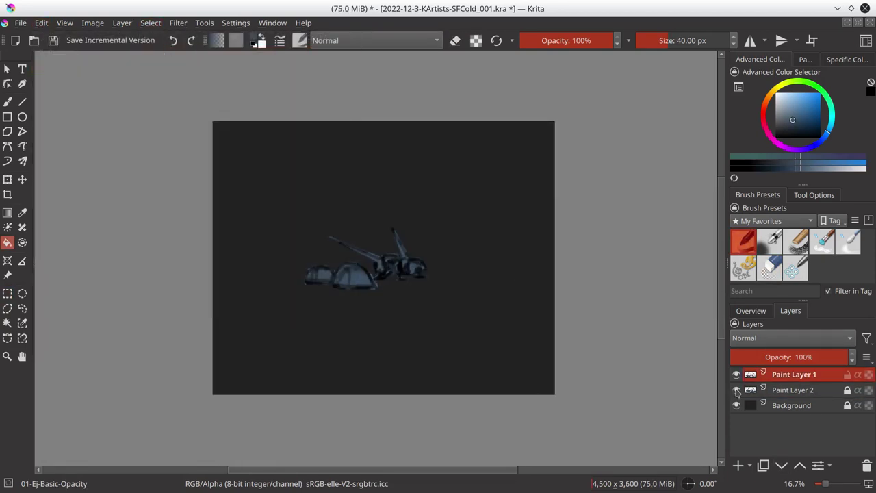
click(736, 389)
Select the lower canvas, reset colours to black and white, and invert the selection
click(7, 293)
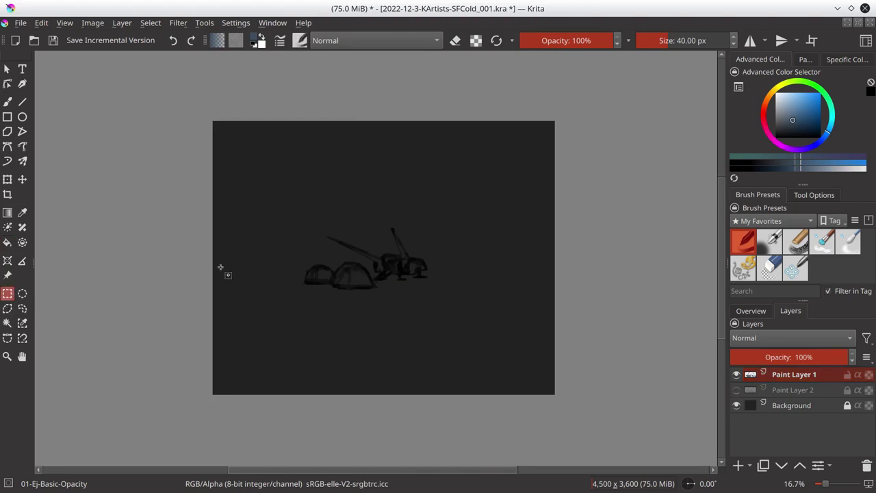
drag(200, 264, 648, 401)
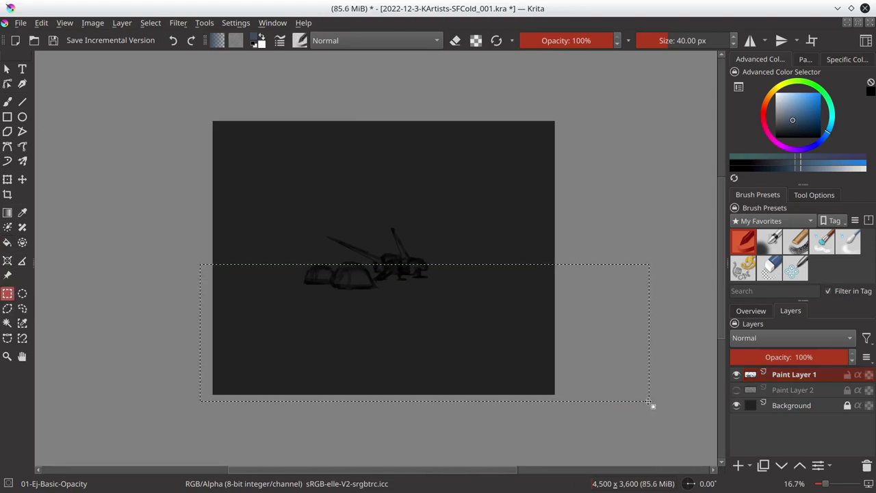
key(b)
key(d)
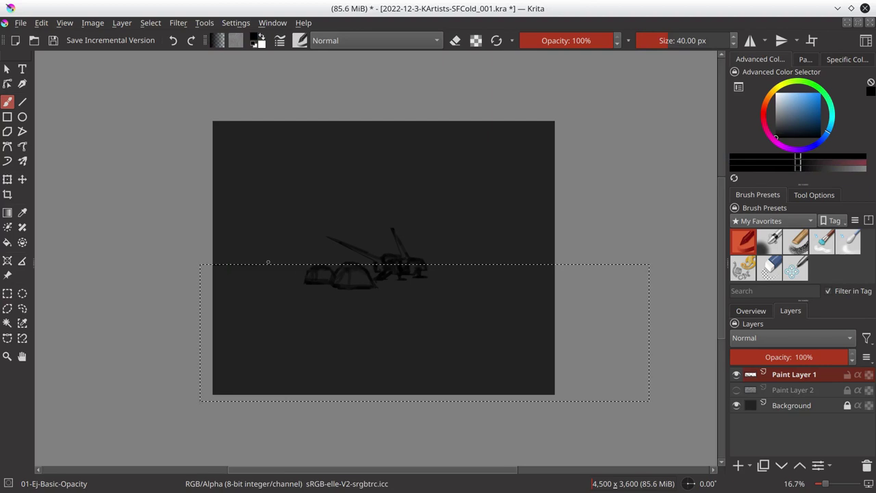
click(151, 22)
click(181, 82)
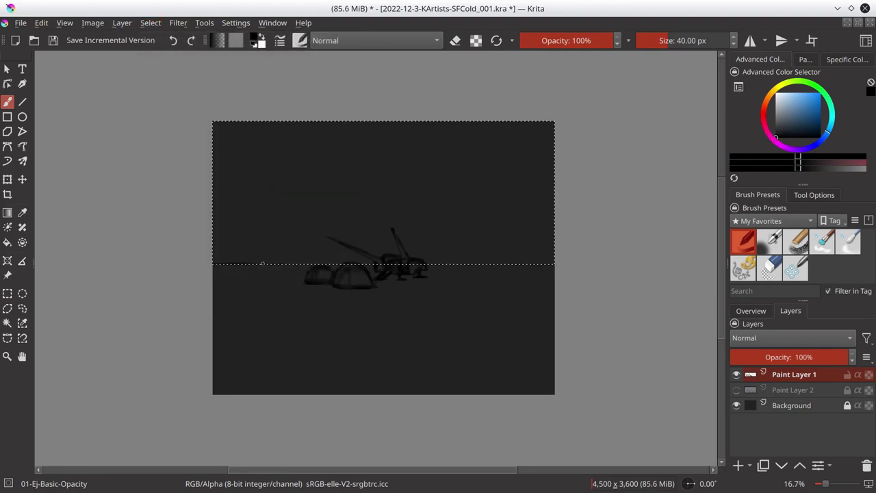
Select a thin horizon band and brush a black horizon line across the full width, then deselect
key(ctrl+r)
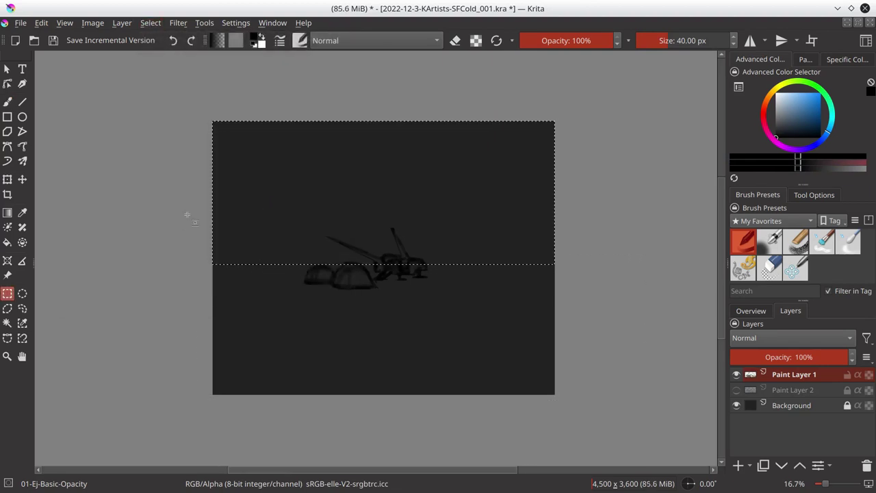
drag(187, 215, 594, 267)
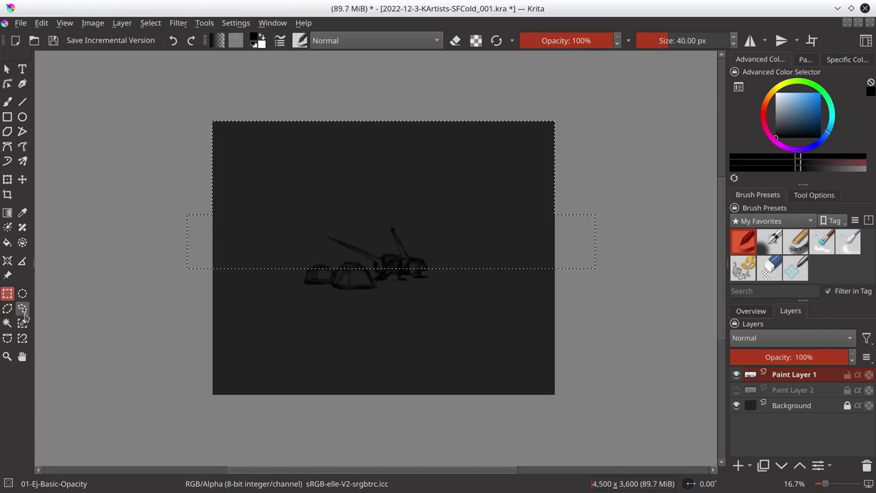
key(f)
drag(221, 268, 547, 268)
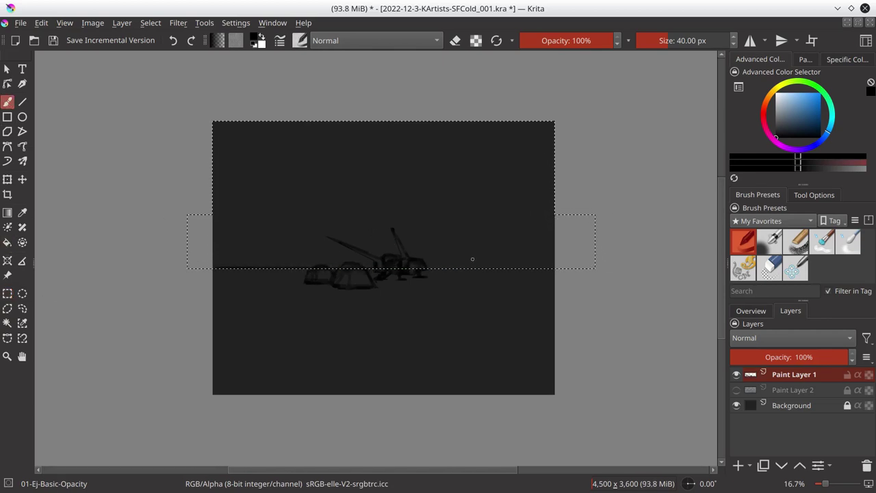
drag(213, 260, 555, 260)
key(ctrl+shift+a)
right_click(375, 181)
click(382, 267)
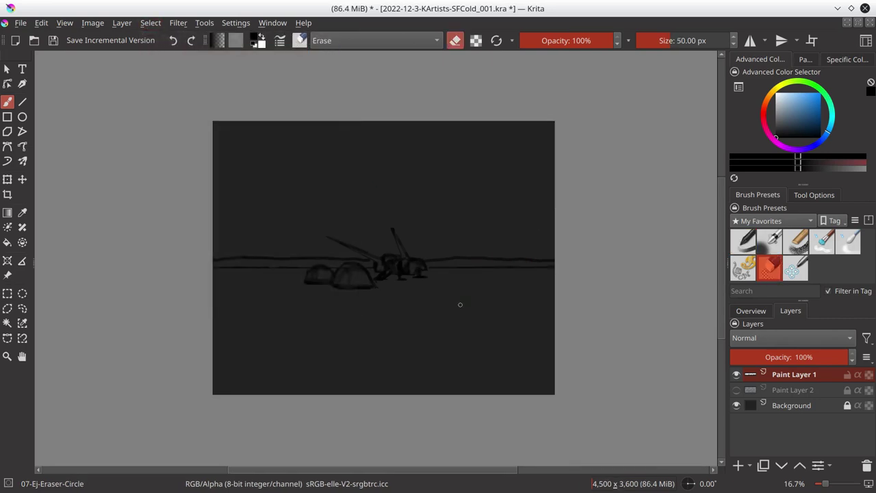
Save, then re-show Paint Layer 2 and select its filled tents-and-ship shape before hiding it
key(ctrl+s)
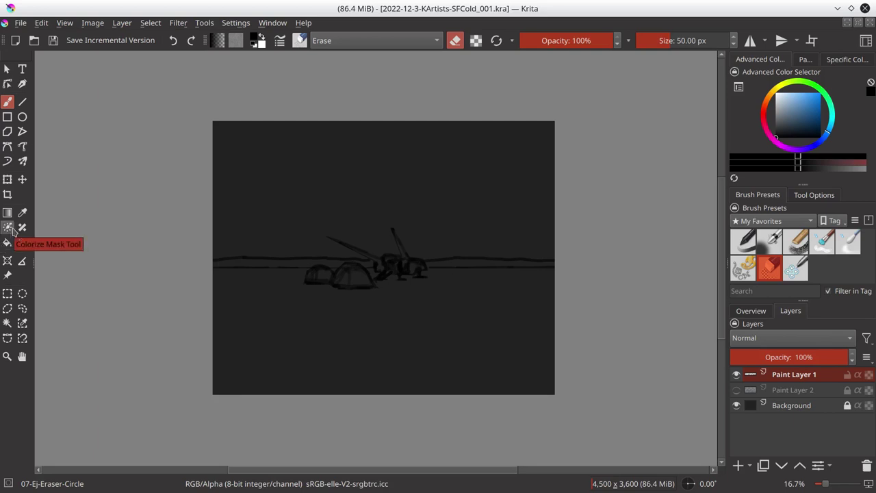
click(736, 389)
click(793, 389)
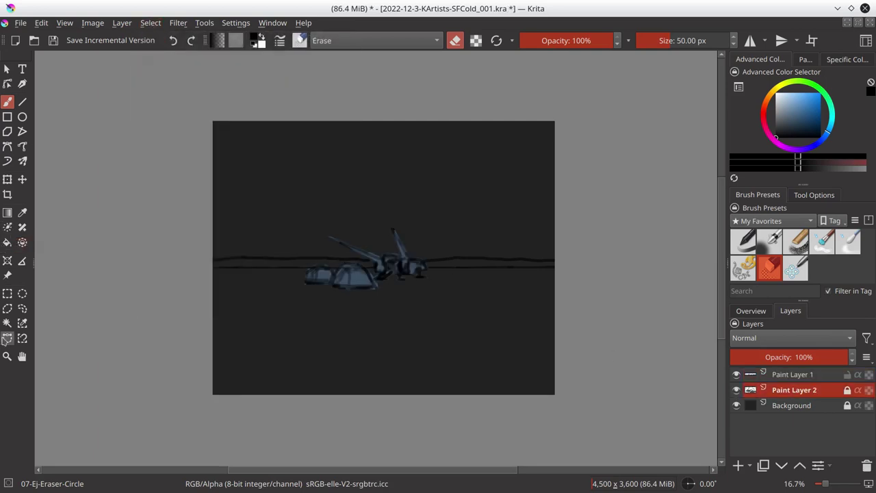
click(7, 323)
click(394, 263)
click(151, 23)
key(Escape)
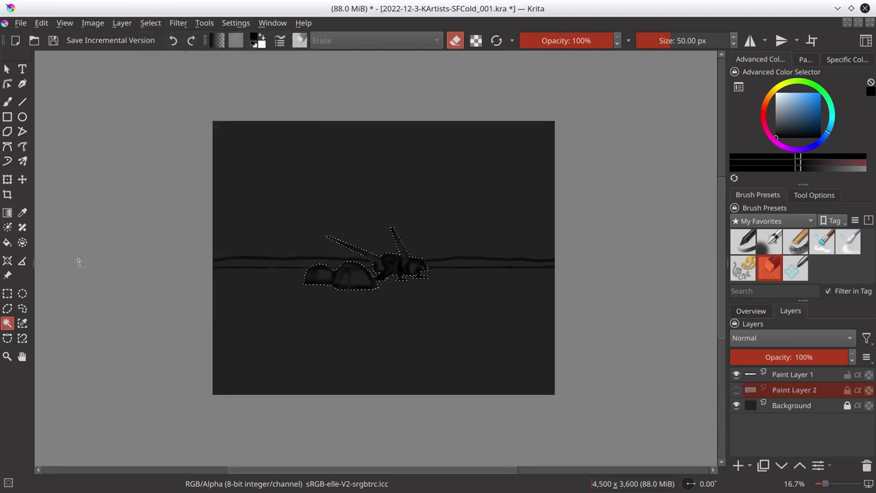
click(7, 308)
Lasso the ground below the horizon and bucket-fill it blue on a new Paint Layer 3
mouse_move(214, 260)
mouse_down()
mouse_move(567, 258)
mouse_move(195, 270)
mouse_up()
click(738, 466)
click(736, 389)
click(743, 241)
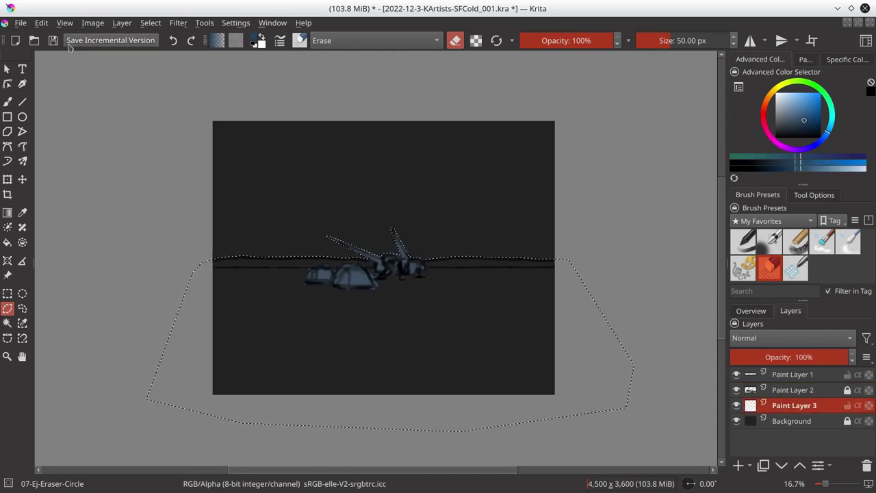
key(f)
click(299, 346)
key(ctrl+shift+a)
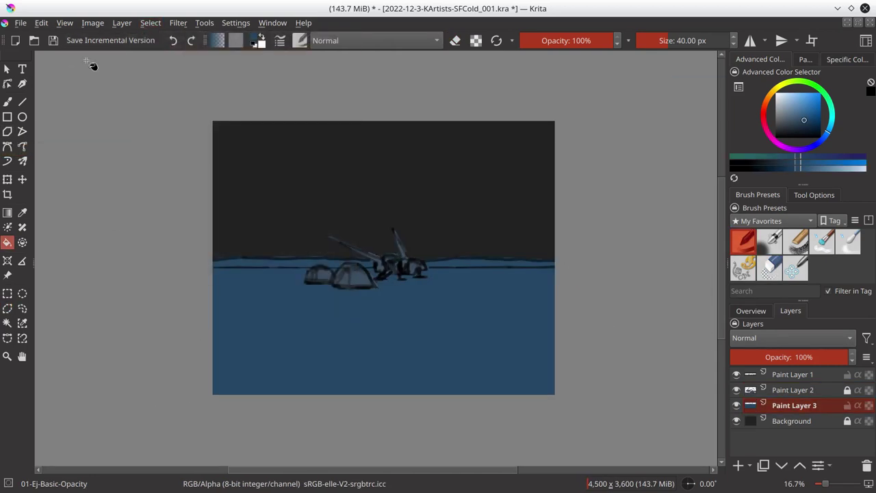
Save the document and start exporting it as an image
key(ctrl+s)
click(21, 23)
click(77, 161)
Finish exporting 2022-12-3-KArtists-SFCold-WIP01.jpg, confirming the JPEG settings
click(493, 246)
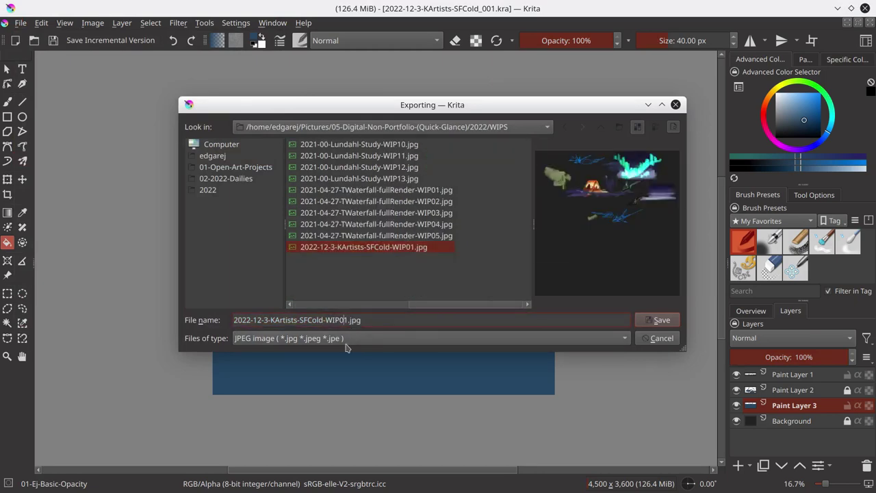
click(661, 320)
click(336, 96)
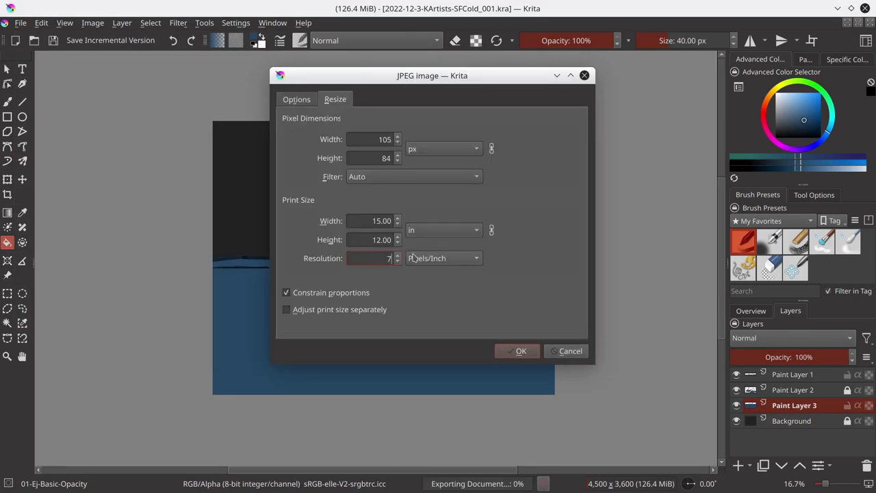
click(518, 352)
Rename Paint Layers 3, 2 and 1 to 'sel 1', 'sel 2' and 'OG-Sketch'
double_click(794, 405)
text(sel 1)
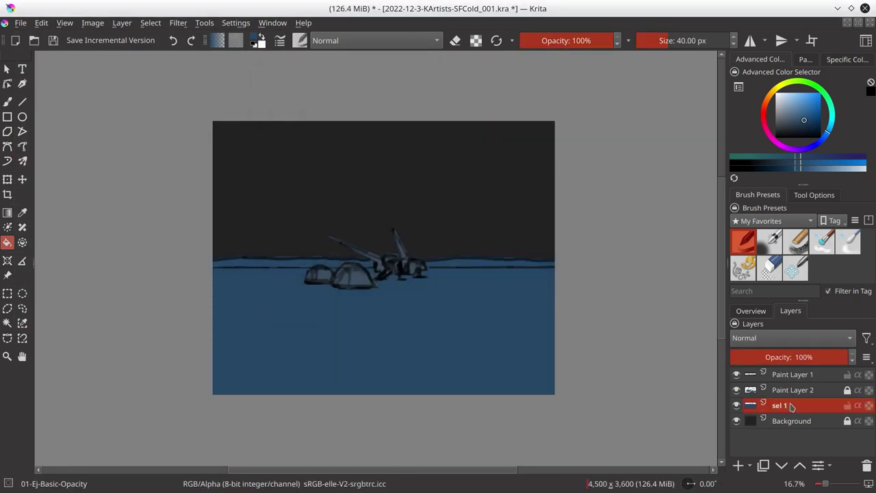
key(Return)
double_click(790, 389)
text(sel 2)
key(Return)
double_click(794, 375)
text(OG-Sketch)
key(Return)
Duplicate OG-Sketch and sel 1, move the copies above Background and hide the originals
right_click(794, 374)
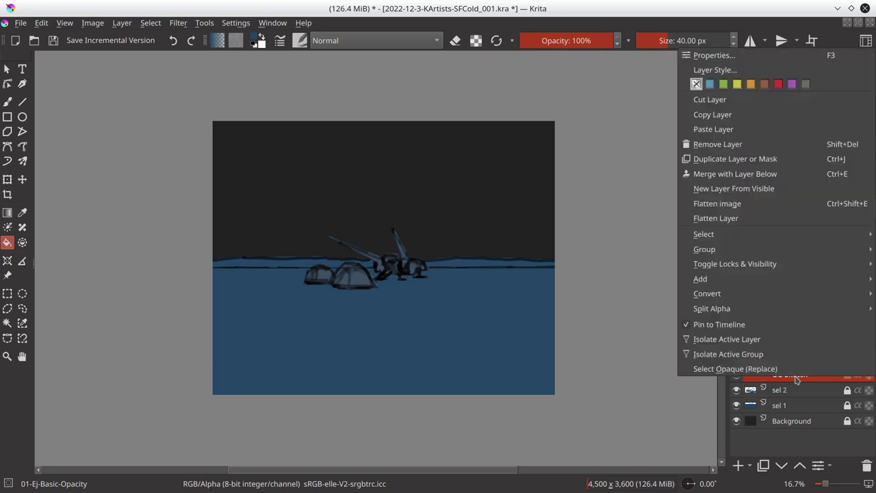
click(732, 157)
mouse_move(794, 375)
mouse_down()
mouse_move(743, 411)
mouse_move(736, 374)
mouse_up()
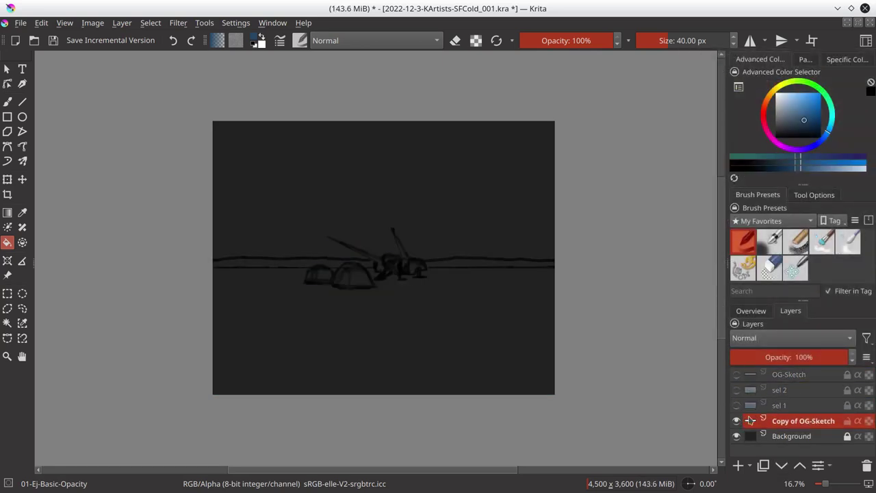
click(792, 436)
right_click(743, 407)
click(732, 157)
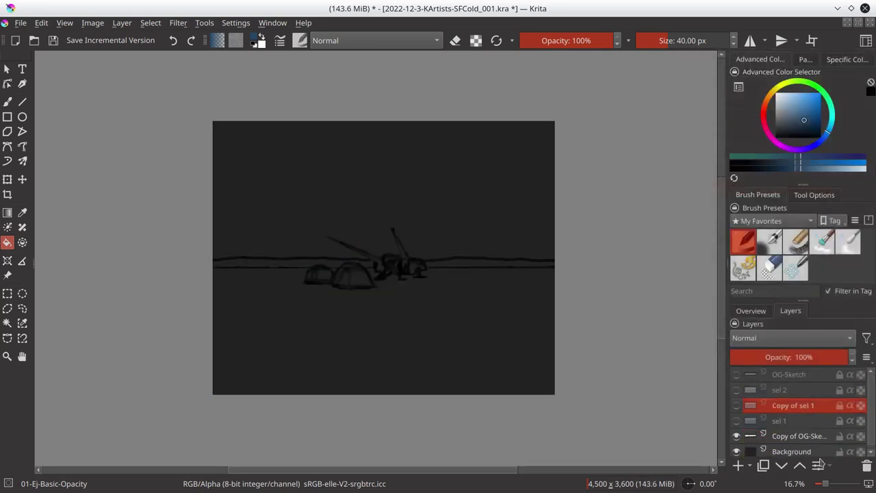
drag(787, 397, 787, 438)
click(793, 448)
Choose the GPS Nature Pure greens gradient and open it for editing
click(218, 41)
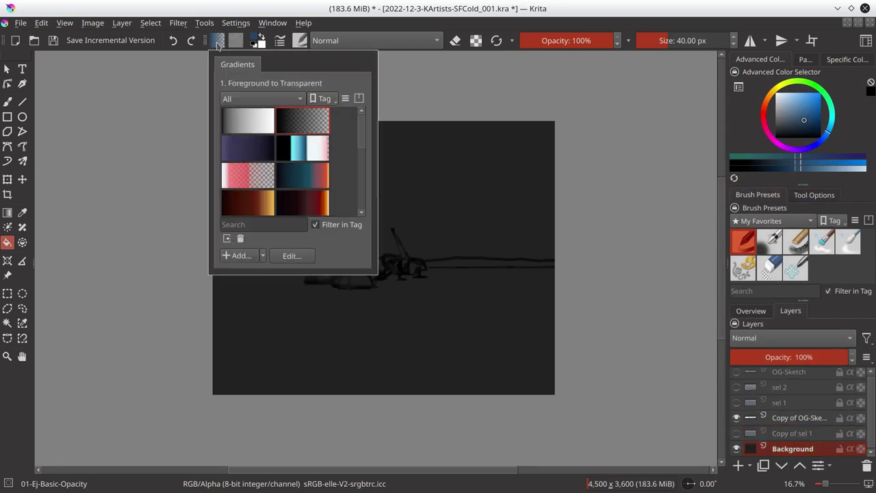
scroll(253, 120, down, 5)
scroll(253, 120, up, 3)
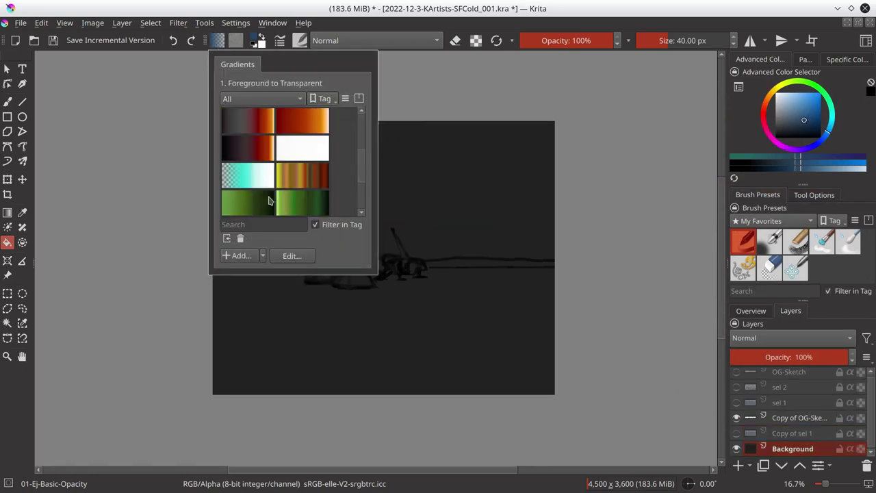
click(267, 202)
click(218, 41)
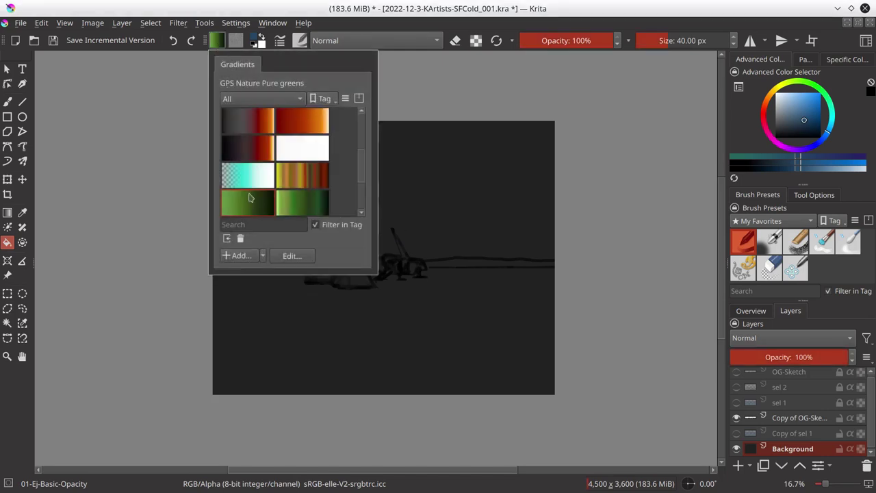
click(287, 254)
Recolour the gradient's stops to dark blue and a light blue shade
click(231, 147)
click(248, 151)
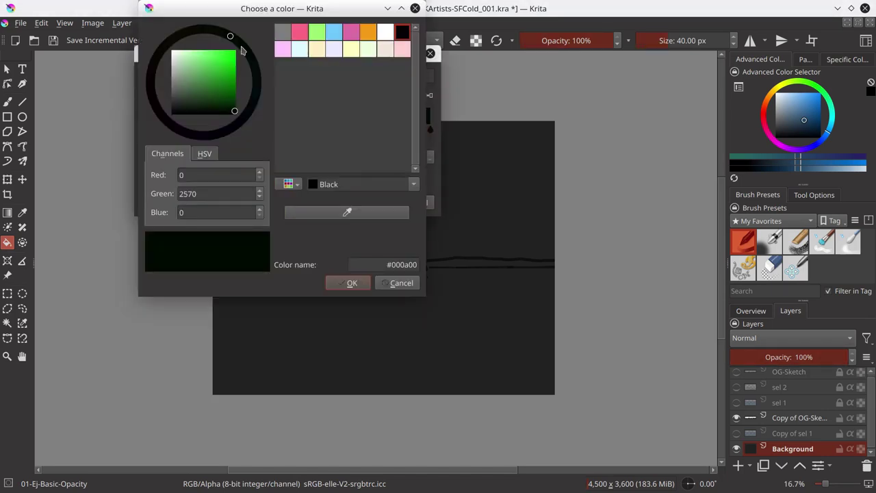
drag(242, 50, 230, 128)
click(349, 284)
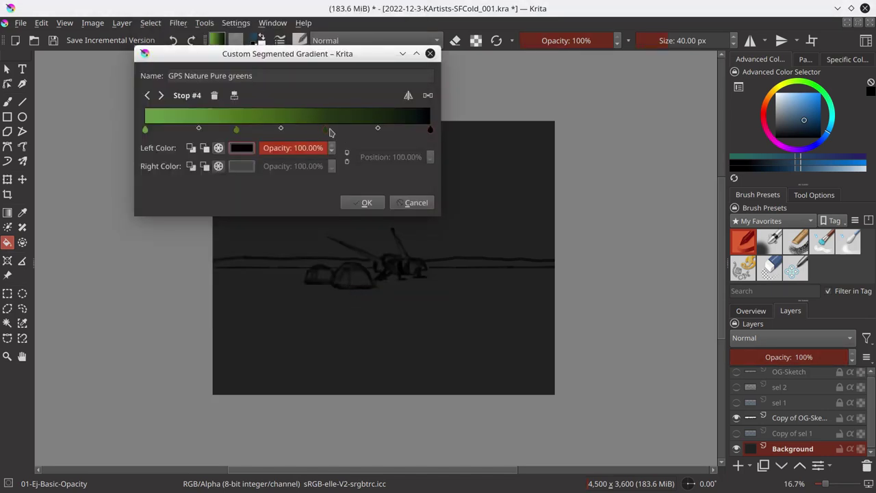
click(243, 149)
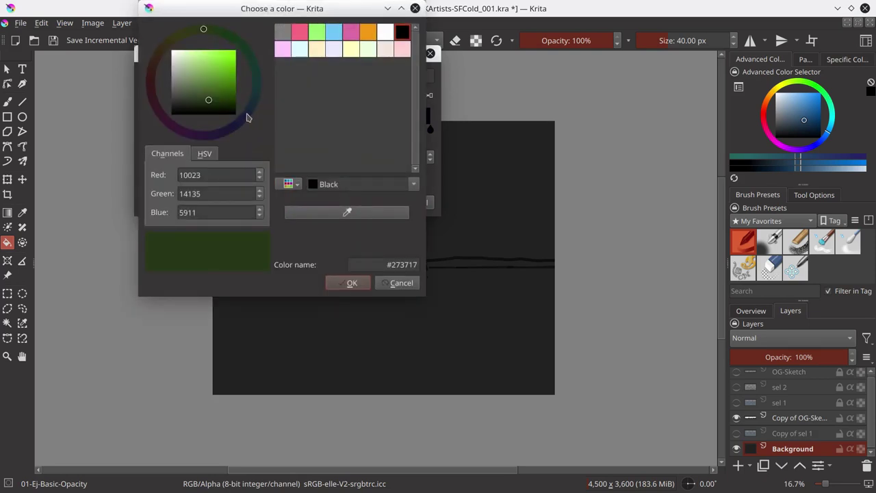
click(352, 282)
click(237, 130)
click(241, 148)
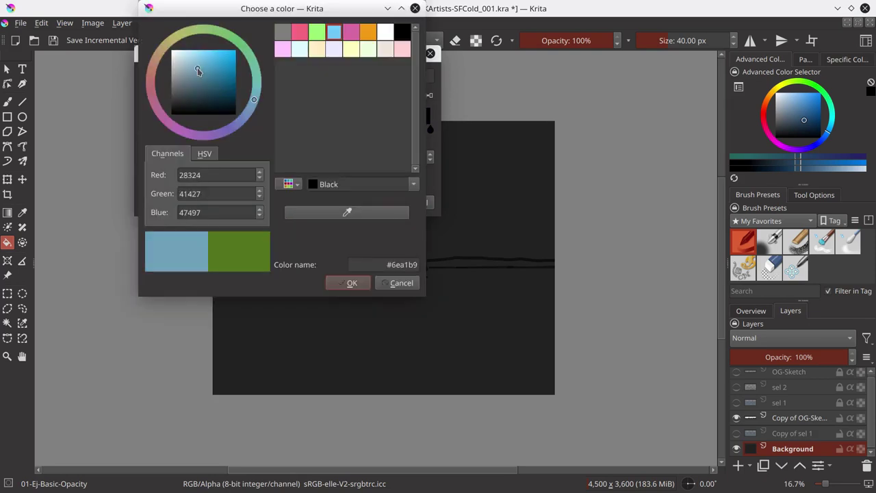
drag(199, 65, 203, 73)
click(352, 282)
Set the first stop to pale mint and save the edited gradient
click(144, 129)
click(241, 166)
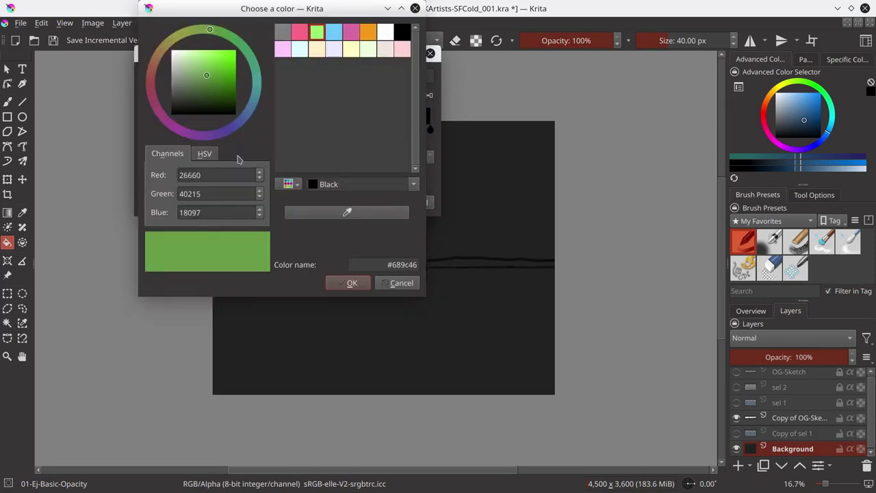
click(180, 59)
click(352, 283)
click(366, 203)
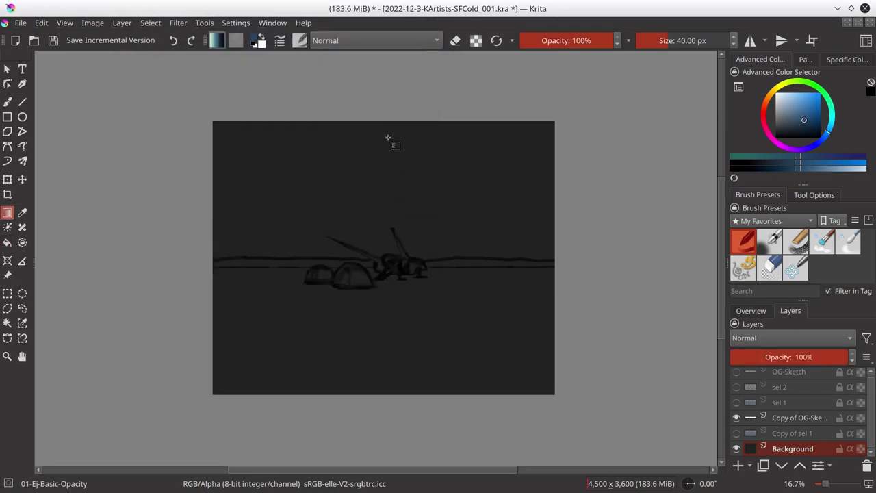
Drag the dark-to-mint gradient vertically on Background, placing its transition above the horizon
key(ctrl+shift+z)
key(ctrl+z)
key(ctrl+shift+z)
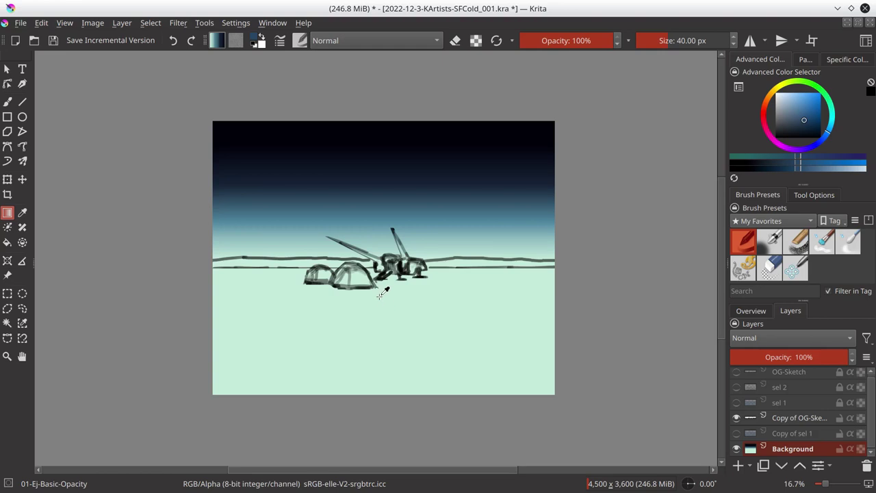
key(ctrl+z)
drag(383, 141, 392, 219)
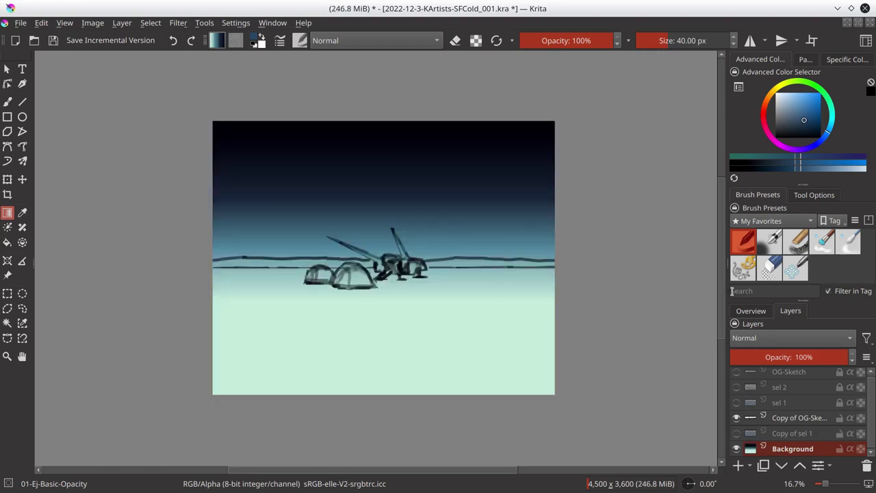
Pick an orange colour and select the Texture Splat preset from the Textures tag
click(750, 311)
click(791, 310)
click(784, 114)
click(767, 98)
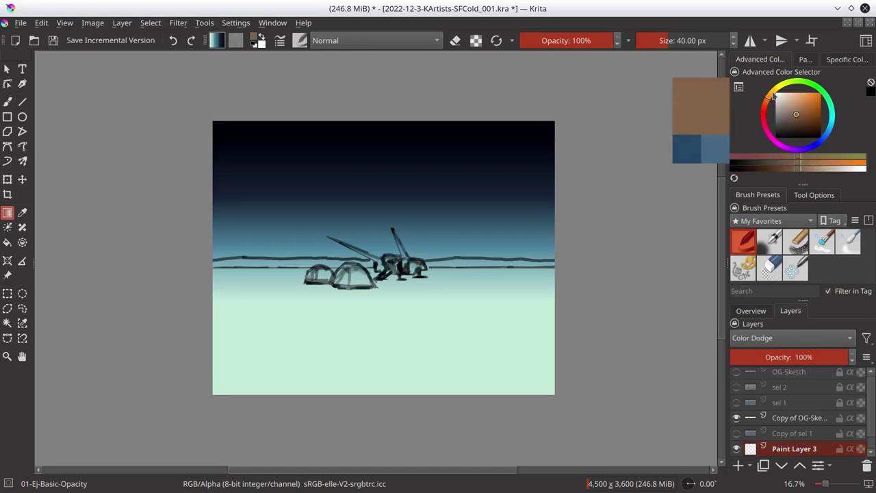
click(772, 220)
click(752, 212)
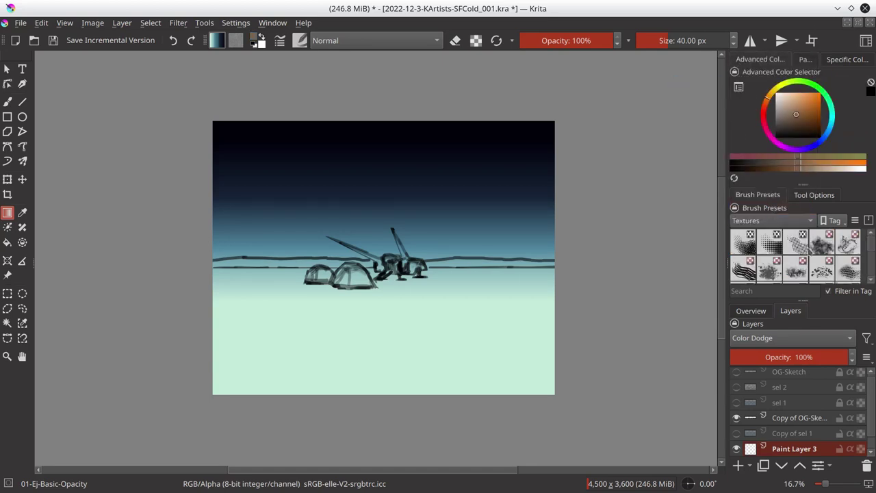
scroll(792, 264, down, 2)
click(793, 273)
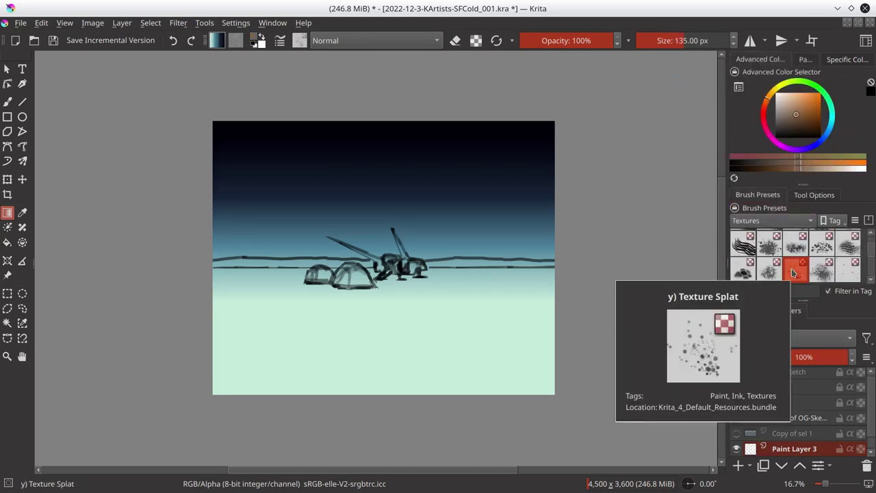
Dab faint starfield specks, then paint a large 1000 px Color Dodge glow across the sky
click(849, 270)
drag(455, 166, 493, 197)
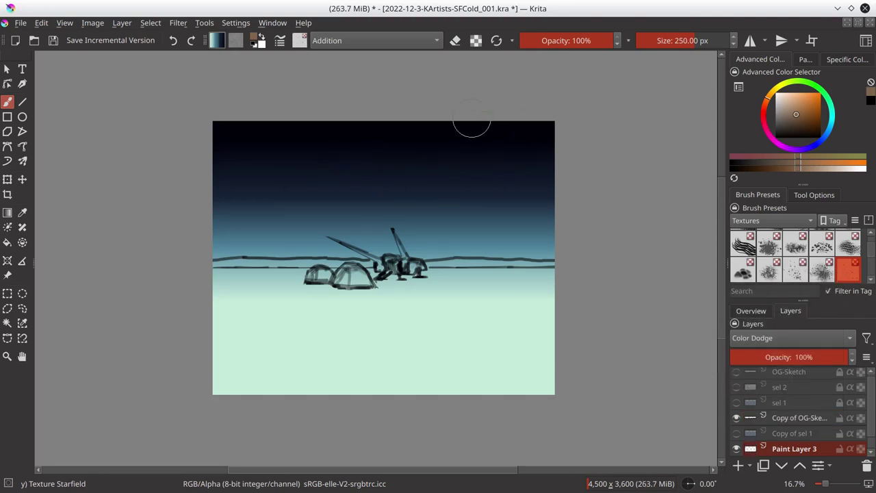
key(Page_Up)
key(Page_Down)
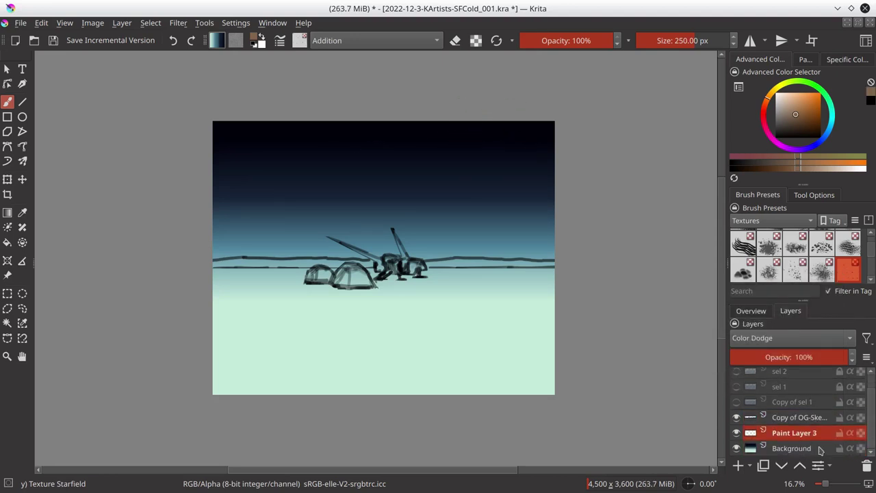
key(Page_Down)
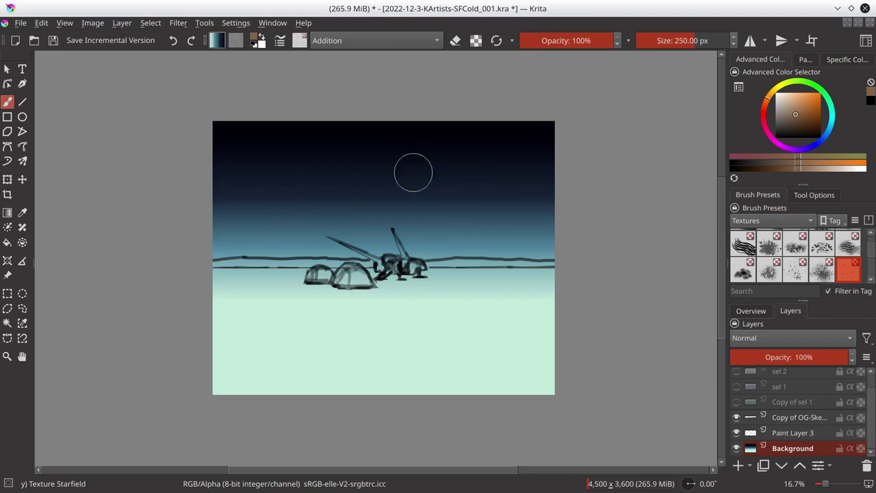
drag(449, 175, 372, 176)
key(alt+shift+d)
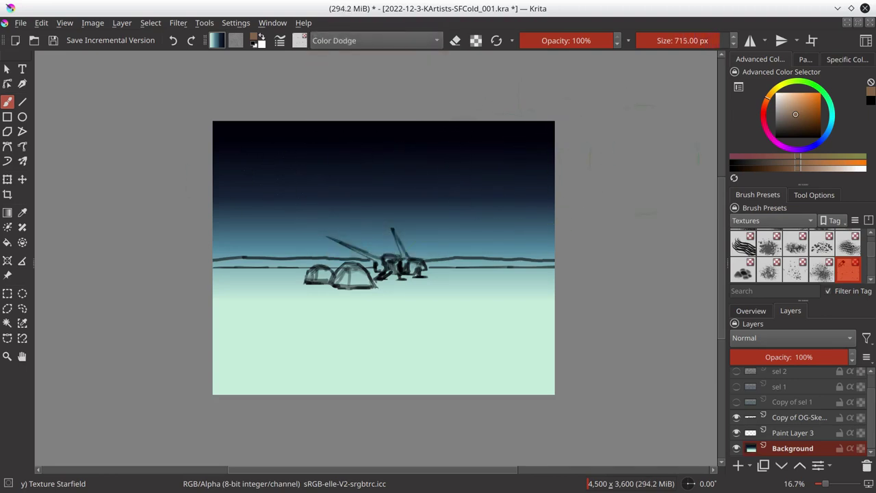
scroll(343, 109, up, 2)
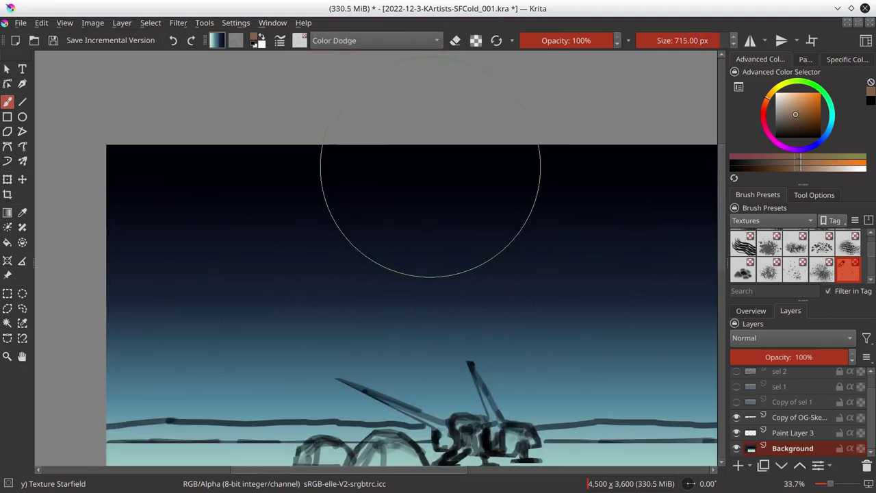
key(bracketright)
key(bracketright)
key(bracketright)
drag(355, 243, 536, 94)
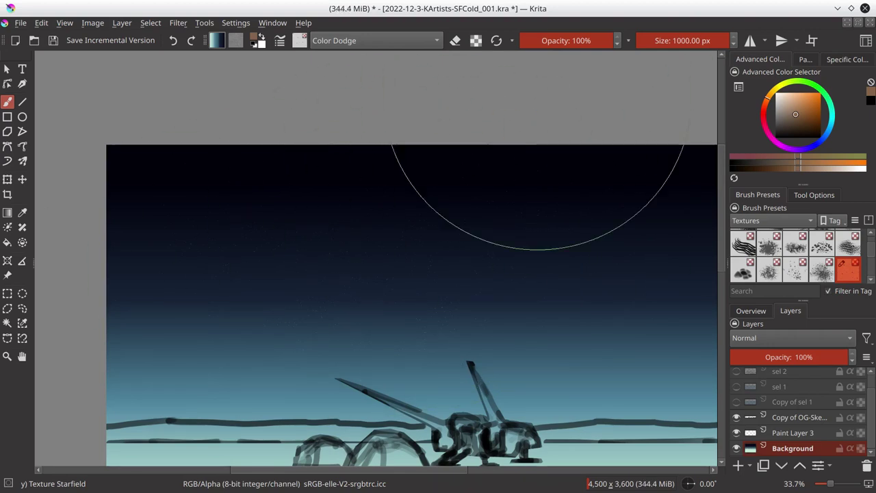
Move the sketch copy above Copy of sel 1, then scatter orange Texture Splat speckles on Paint Layer 3
key(ctrl+z)
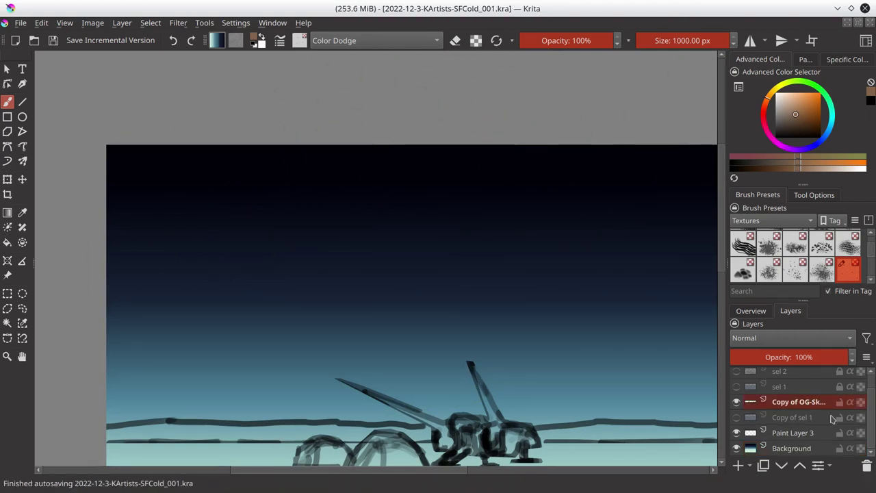
click(794, 432)
click(822, 268)
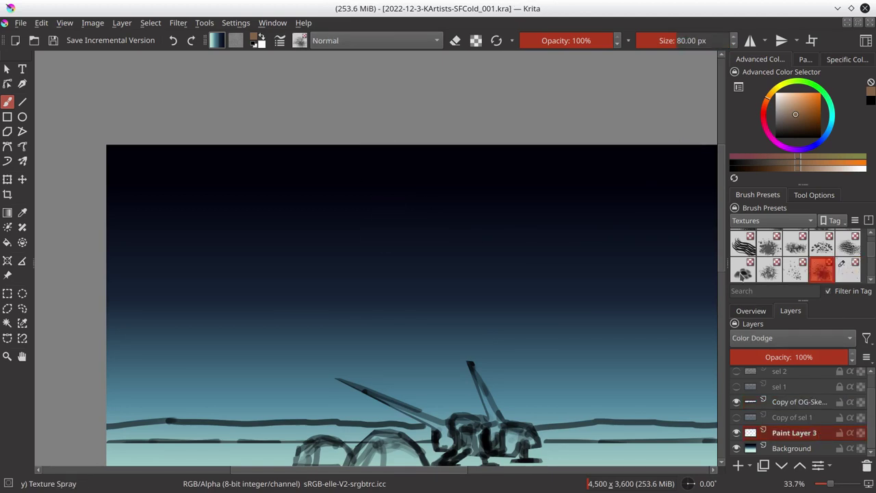
click(795, 268)
drag(294, 315, 363, 260)
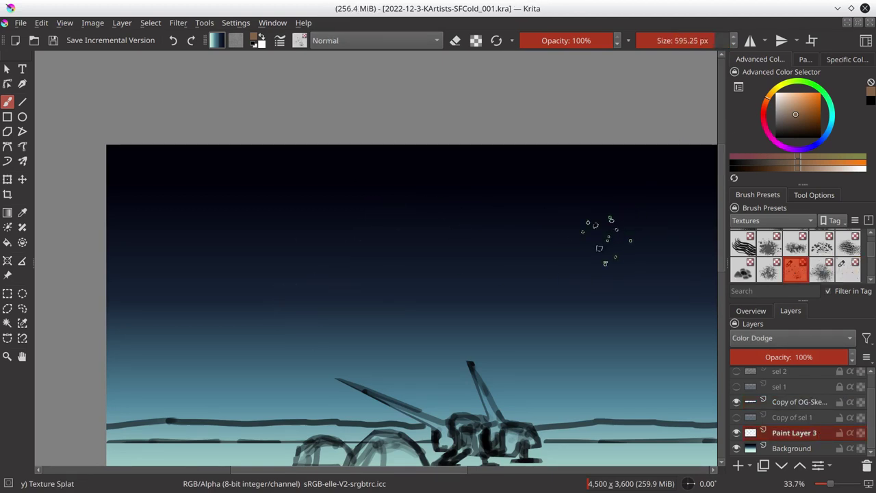
scroll(633, 233, down, 5)
click(799, 108)
drag(561, 228, 417, 282)
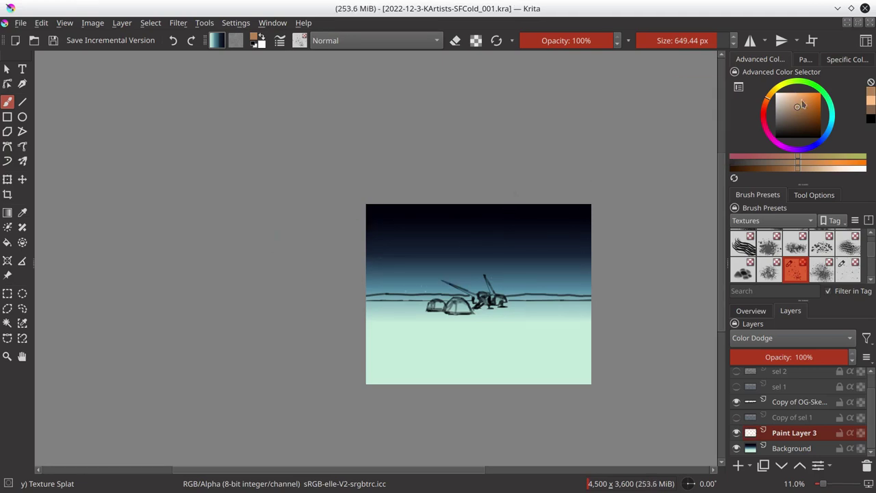
Undo the sky speckles, sample the dark navy, and recolour a stop of the custom gradient
key(l)
key(ctrl+z)
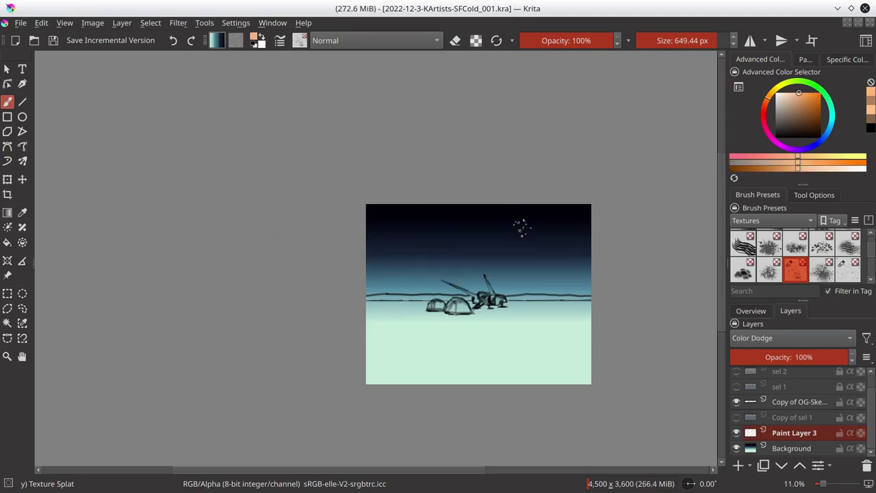
ctrl+click(391, 205)
key(g)
click(216, 40)
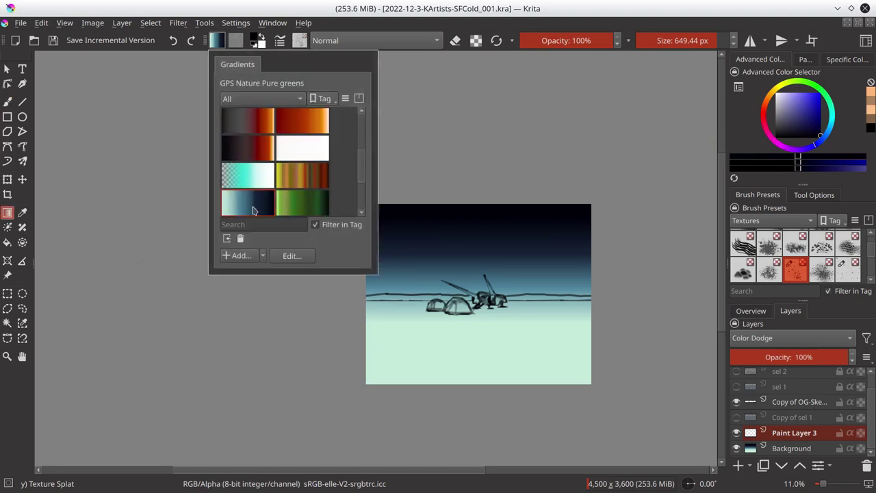
click(289, 252)
click(242, 148)
click(351, 281)
click(367, 202)
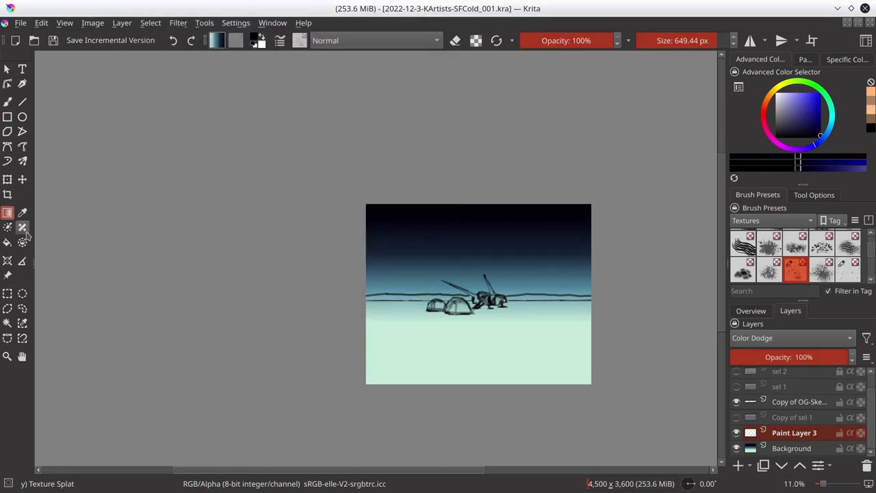
Redraw the dark navy-to-teal gradient on the Background layer instead of Paint Layer 3
drag(473, 319, 477, 351)
key(ctrl+z)
key(Page_Down)
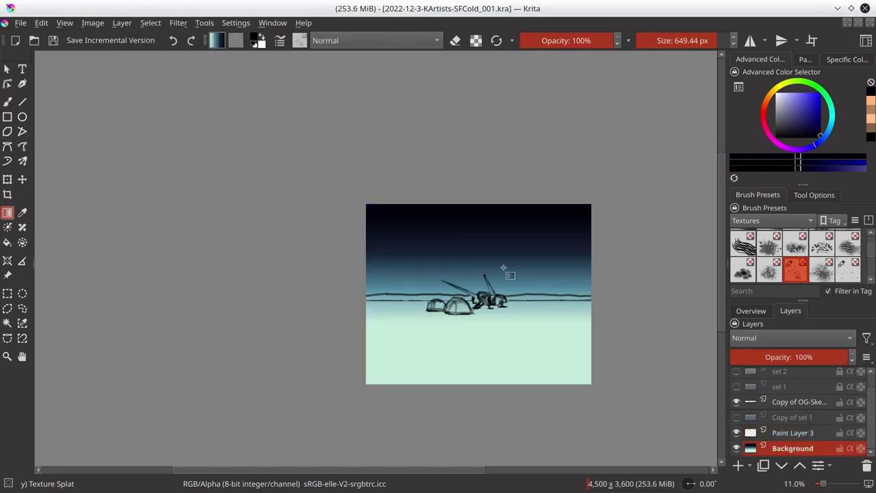
drag(474, 233, 477, 342)
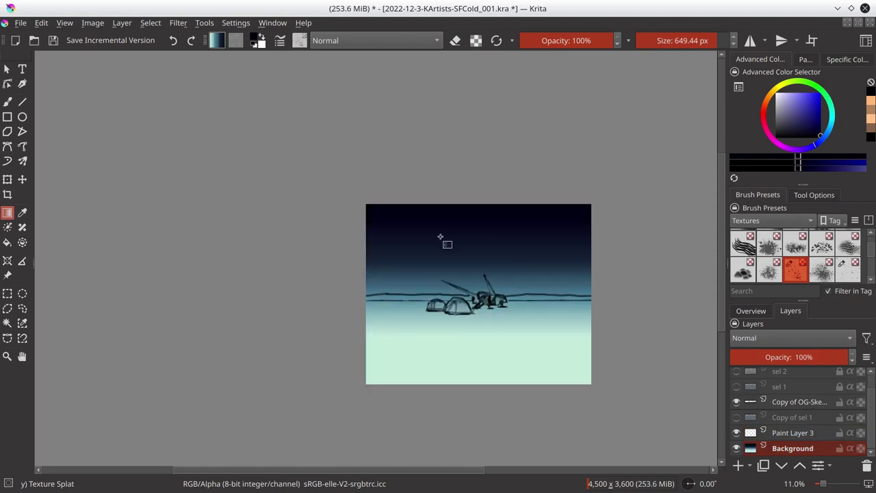
key(Page_Up)
Sprinkle red Texture Splat speckles across the sky on Paint Layer 3
key(b)
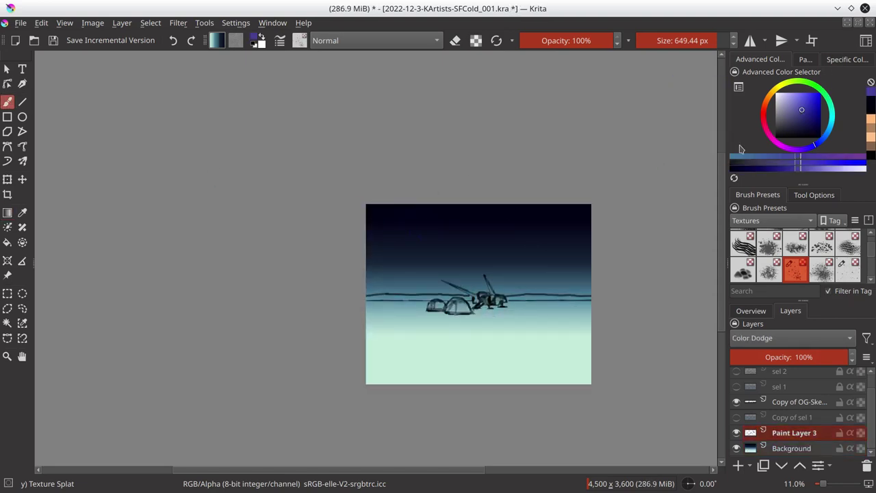
click(765, 111)
drag(383, 205, 582, 212)
key(ctrl+a)
key(Delete)
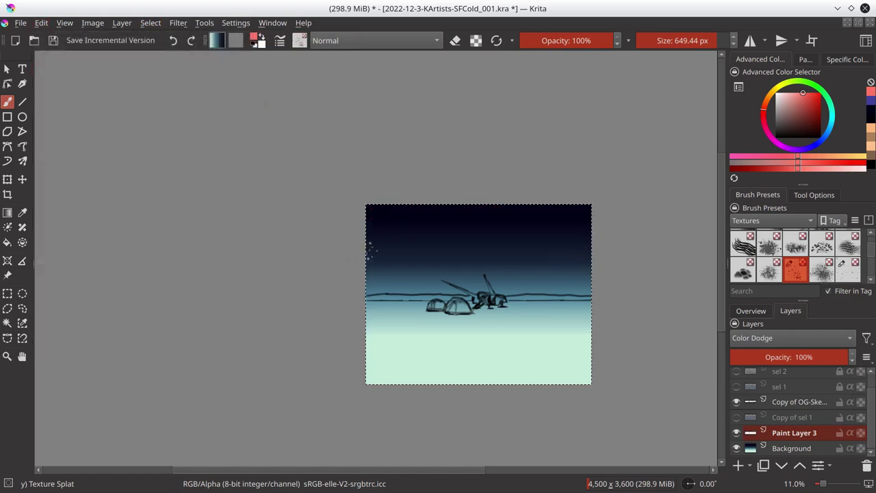
key(ctrl+shift+a)
drag(370, 249, 383, 229)
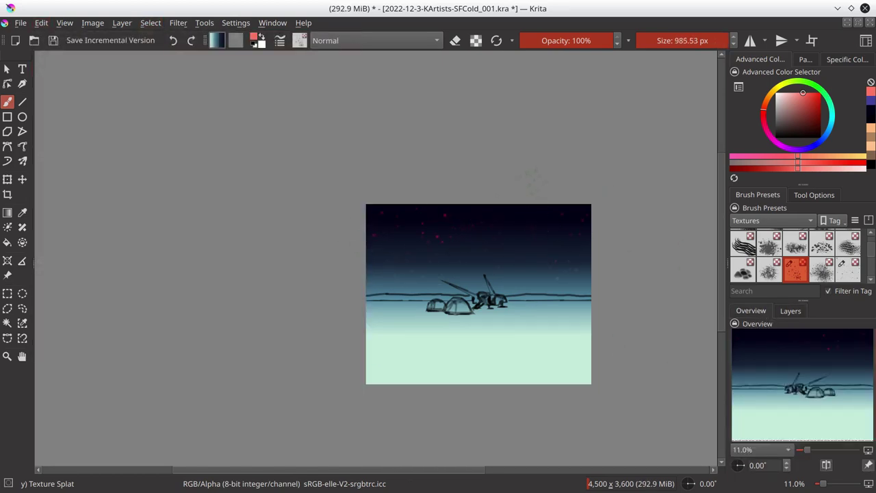
Lower Paint Layer 3 to 47% opacity and select the Texture Starfield brush with Normal blending
click(791, 310)
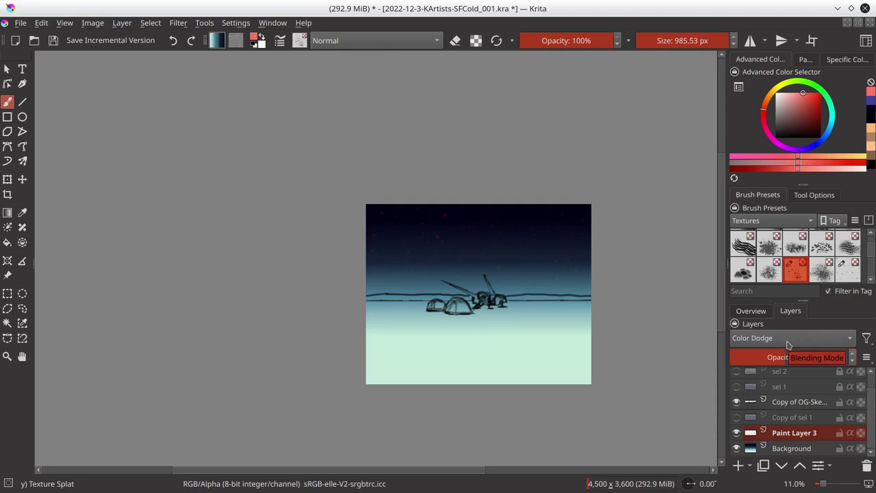
click(41, 22)
click(61, 39)
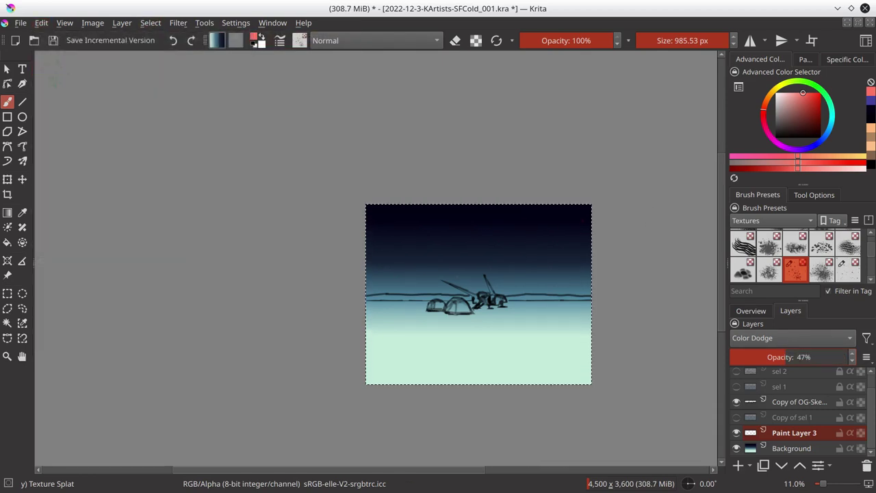
key(/)
click(375, 41)
click(342, 34)
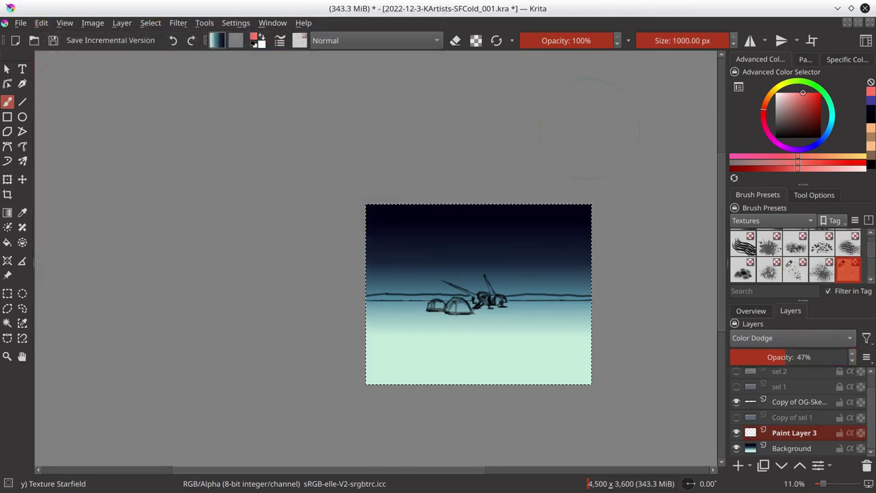
scroll(336, 231, up, 5)
click(814, 194)
Raise the Texture Starfield texture scale to 4.78 and enlarge its star particle diameter
click(758, 194)
click(792, 448)
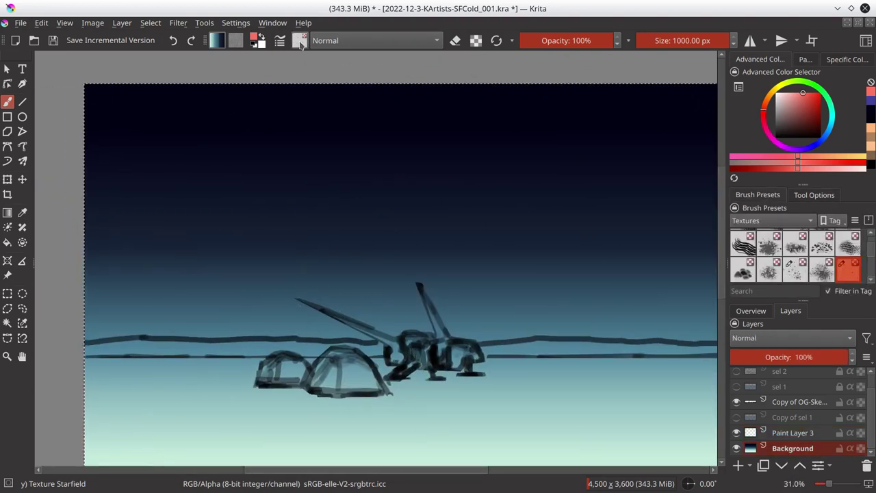
click(279, 42)
drag(379, 197, 445, 197)
click(752, 32)
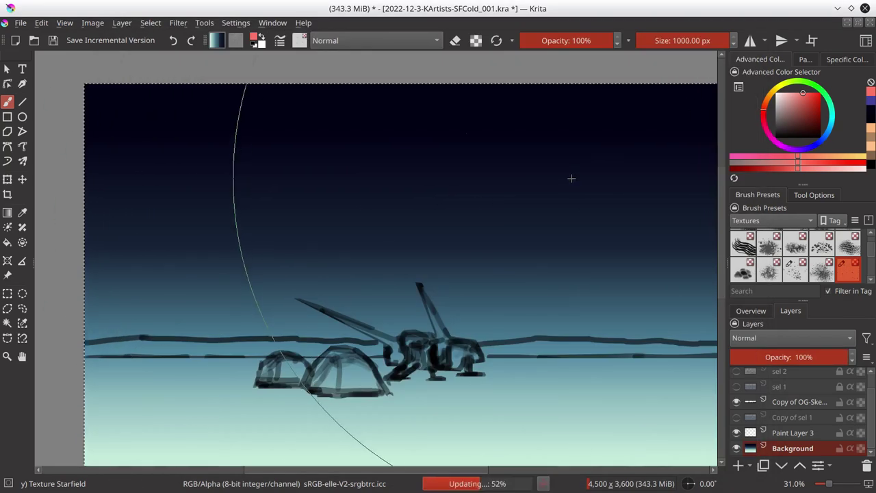
click(294, 41)
click(280, 46)
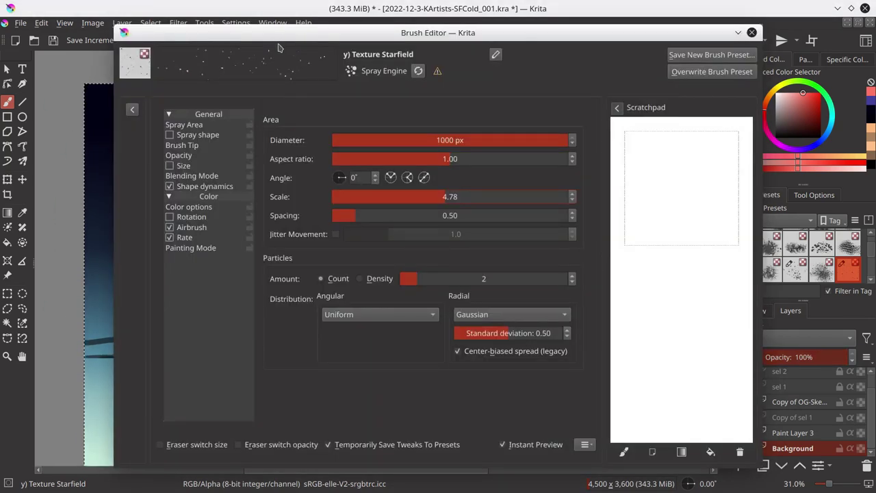
click(224, 188)
click(217, 126)
click(205, 145)
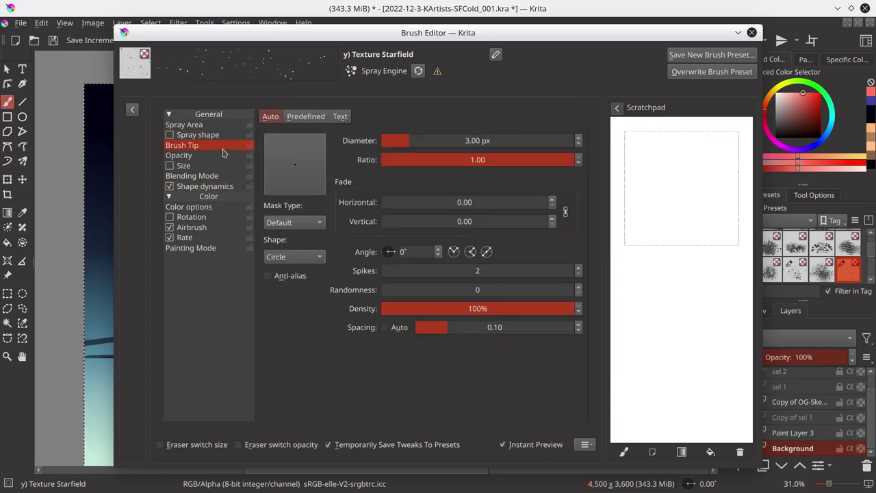
click(422, 140)
click(753, 34)
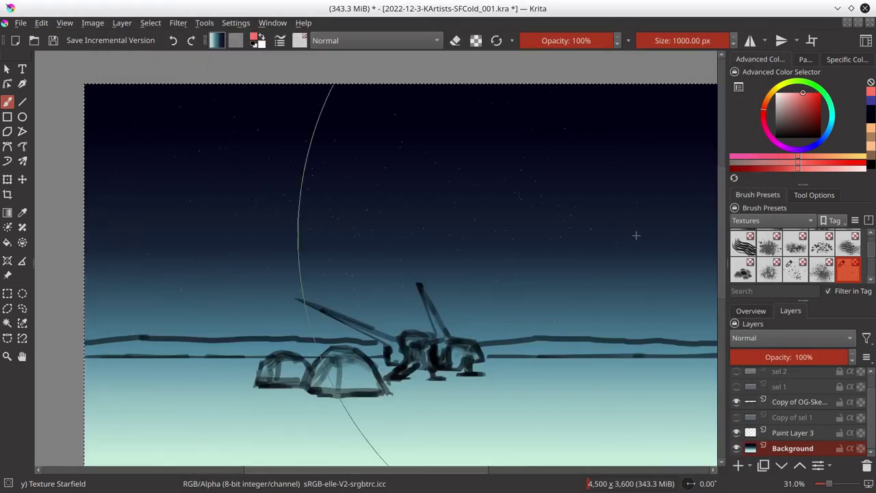
Set the star particle diameter to about 15 px, raise Paint Layer 3 to 100%, and show Copy of sel 1
key(Page_Up)
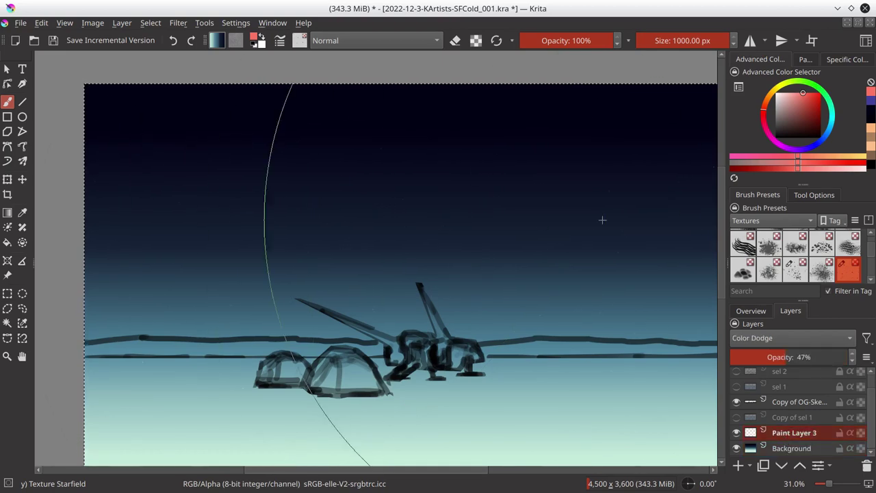
scroll(602, 219, down, 3)
key(F5)
click(434, 140)
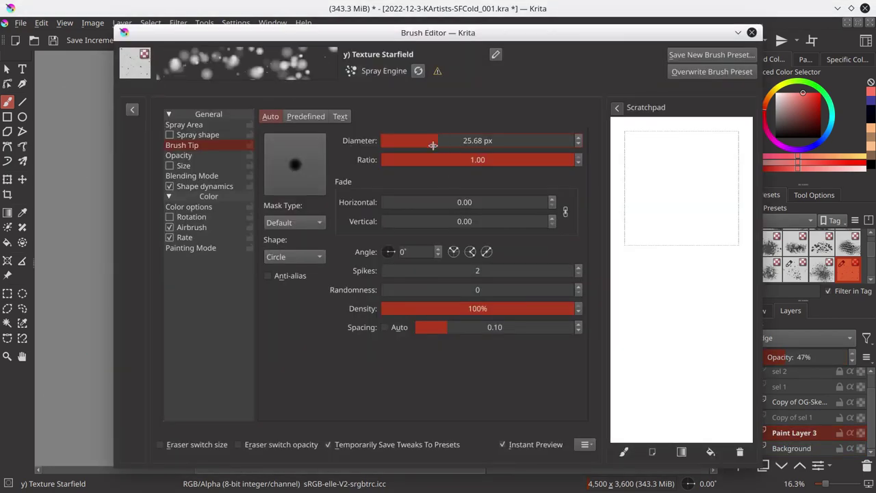
click(428, 140)
click(751, 32)
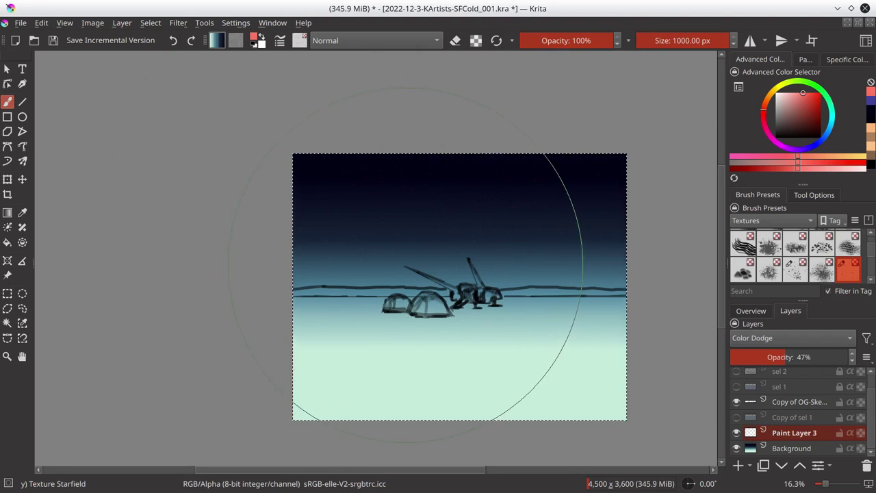
drag(821, 357, 855, 364)
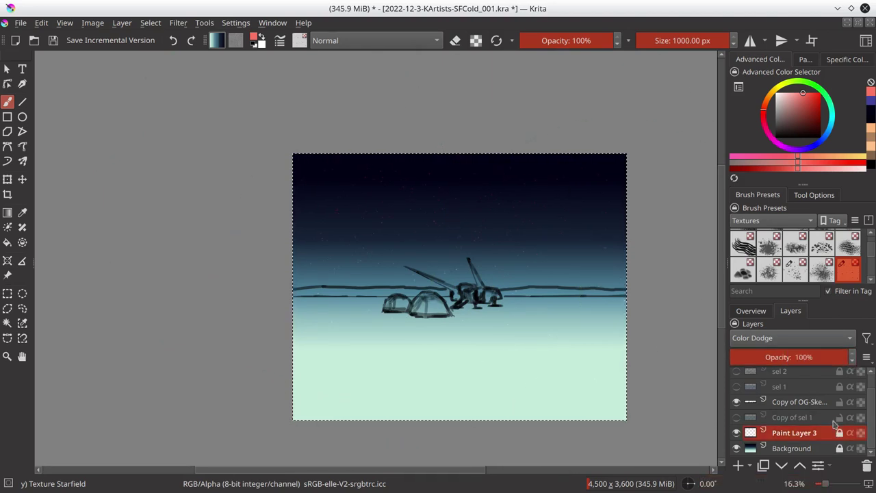
click(735, 417)
Group Paint Layer 3 and Background into a group named background
shift+click(791, 448)
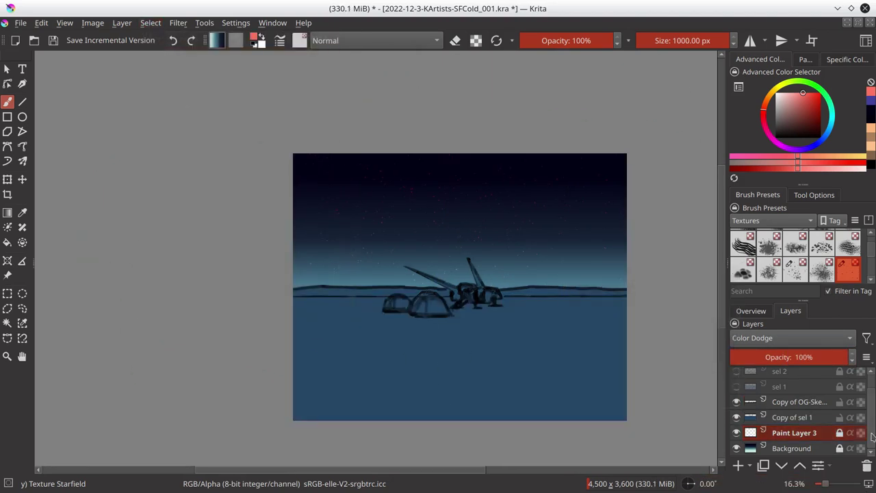
right_click(794, 438)
click(568, 410)
click(763, 423)
double_click(780, 448)
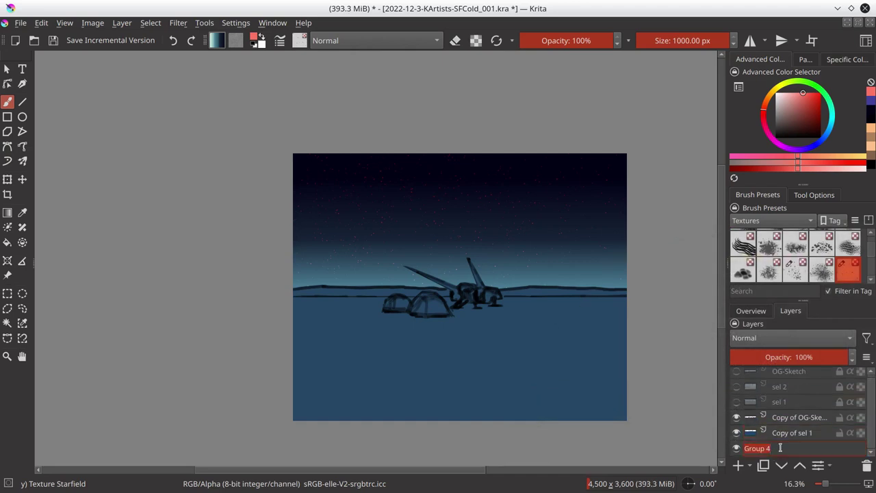
text(background)
key(Return)
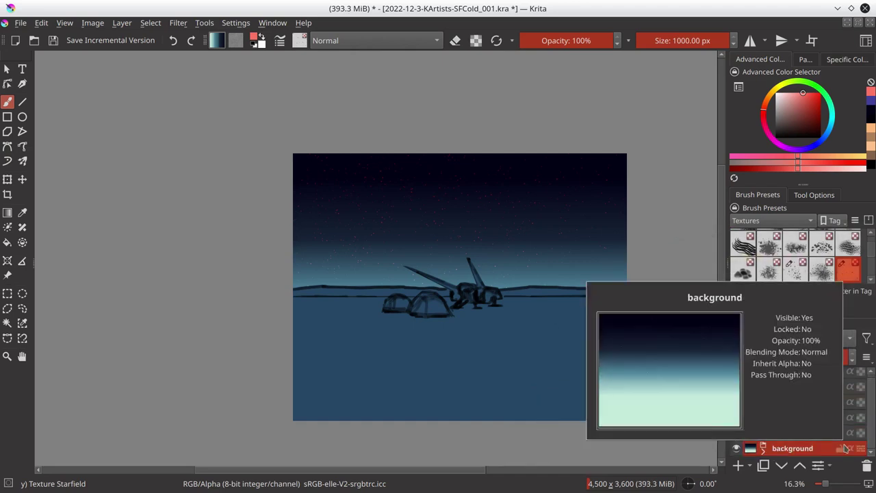
click(7, 356)
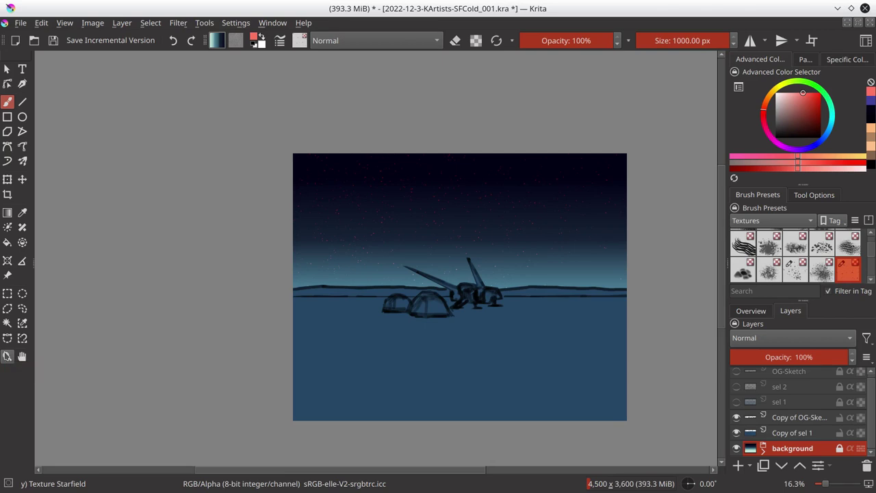
Darken Copy of sel 1 with an HSV/HSL Adjustment of Lightness −52
click(798, 434)
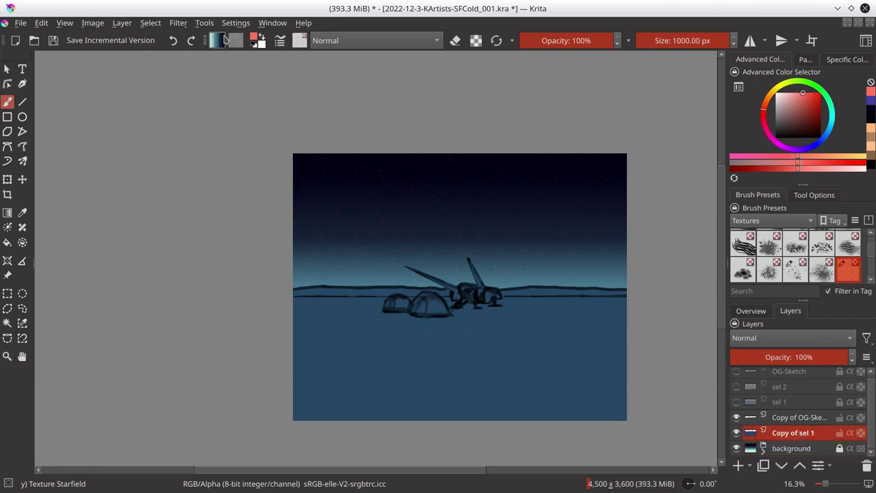
click(178, 23)
click(417, 166)
drag(682, 208, 628, 216)
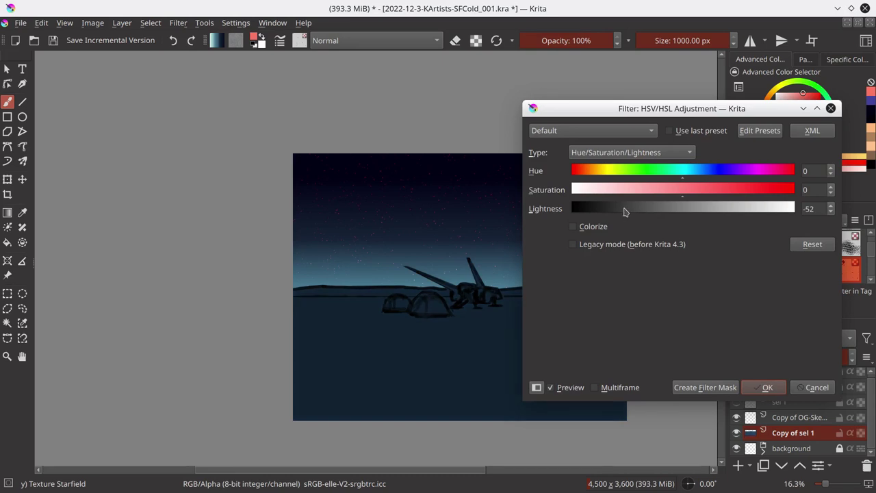
click(763, 388)
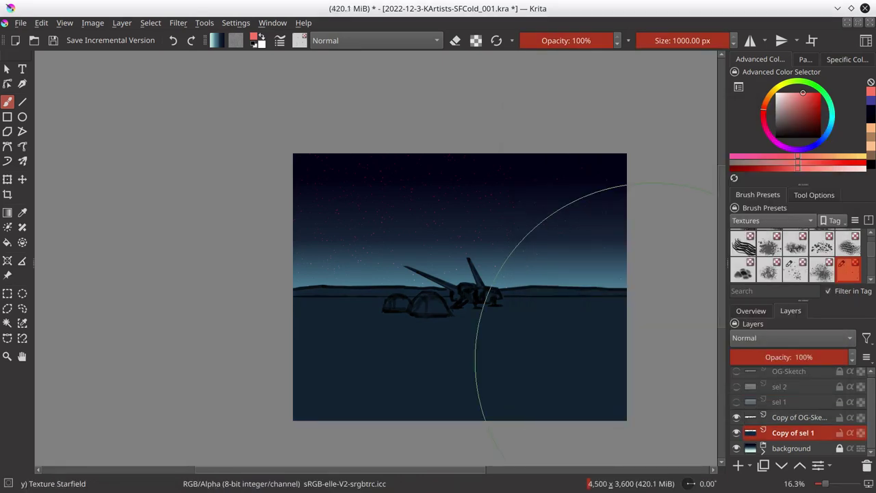
Choose the My Favorites smoky brush and a green colour, then undo a trial stroke
click(814, 194)
click(758, 194)
click(772, 221)
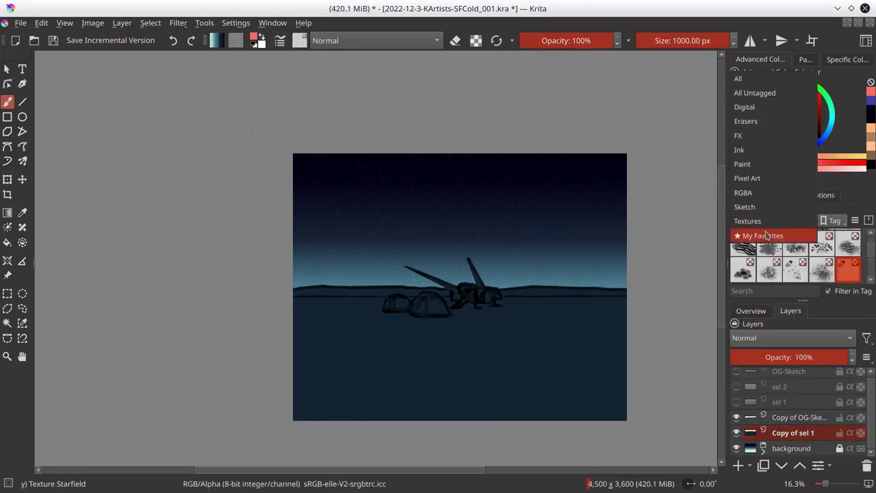
click(753, 237)
click(743, 268)
click(813, 84)
mouse_move(483, 260)
mouse_down()
mouse_move(607, 162)
mouse_move(477, 278)
mouse_up()
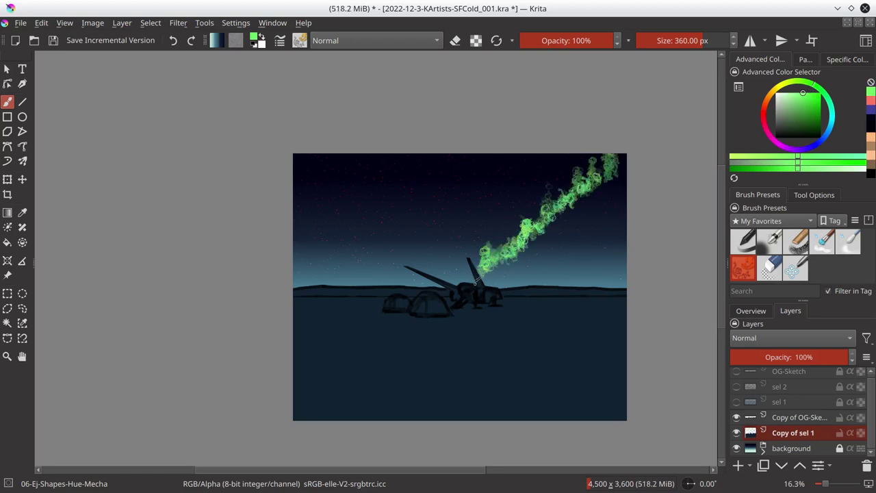
key(ctrl+z)
Magic-wand the sky, copy it onto its own layer, and clear the selection
click(7, 322)
click(383, 225)
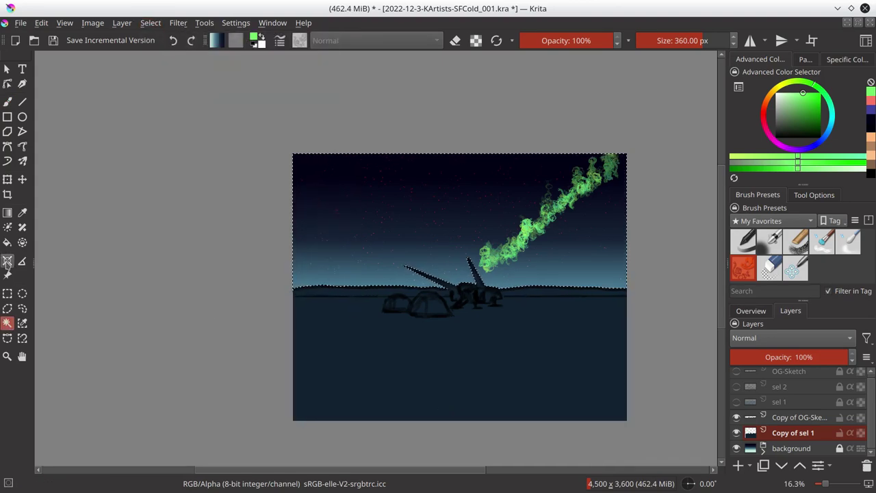
key(ctrl+alt+j)
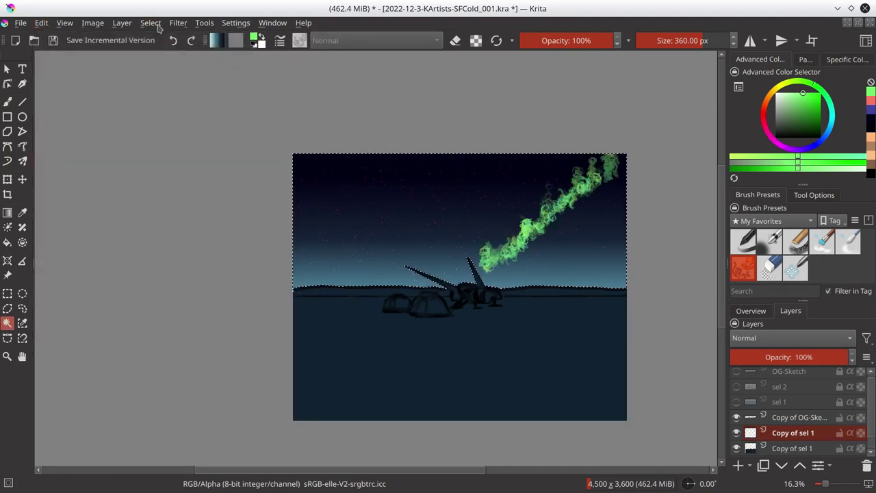
key(ctrl+shift+a)
key(ctrl+Page_Down)
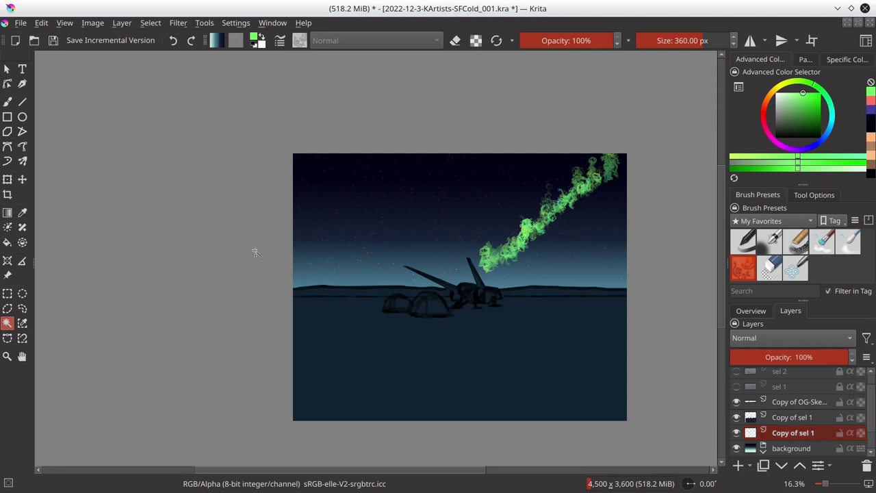
key(b)
Paint green smoky aurora arcs from the ship, adding brighter and paler green touches
mouse_move(471, 246)
mouse_down()
mouse_move(445, 277)
mouse_move(486, 250)
mouse_up()
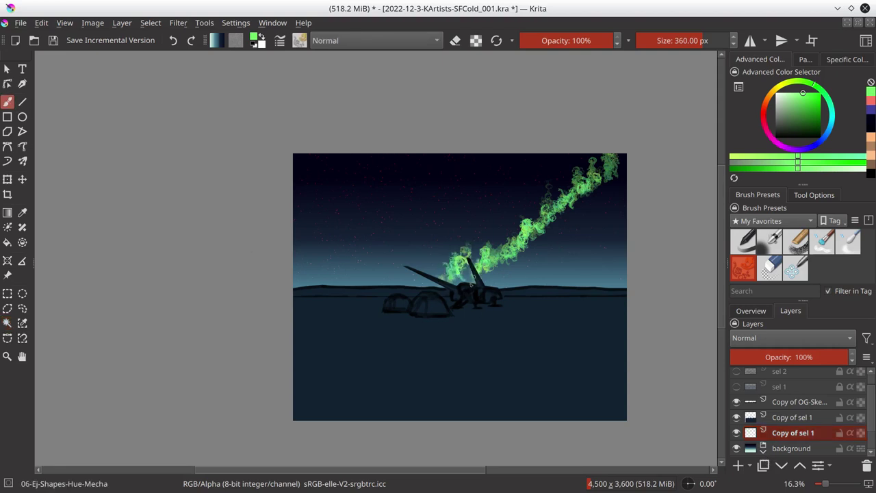
mouse_move(472, 279)
mouse_down()
mouse_move(453, 243)
mouse_move(433, 239)
mouse_move(387, 184)
mouse_move(356, 168)
mouse_move(363, 239)
mouse_move(414, 258)
mouse_up()
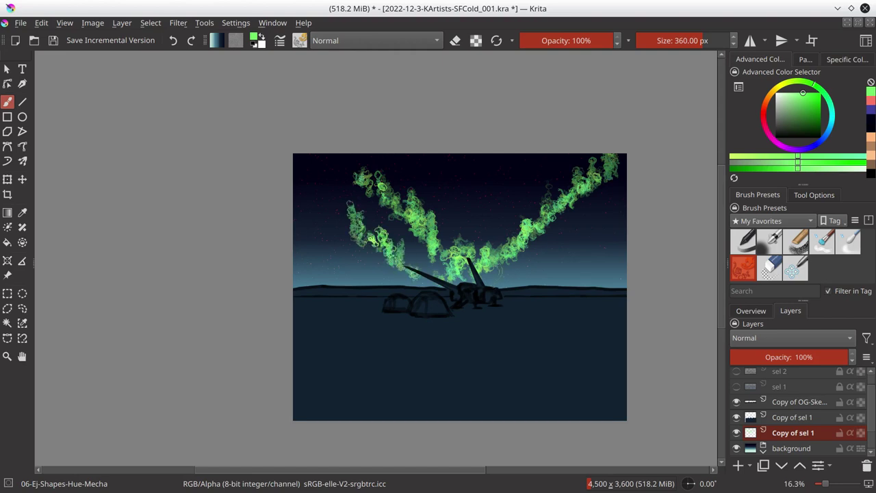
mouse_move(503, 271)
mouse_down()
mouse_move(575, 246)
mouse_move(595, 222)
mouse_up()
ctrl+click(524, 226)
drag(486, 260, 524, 223)
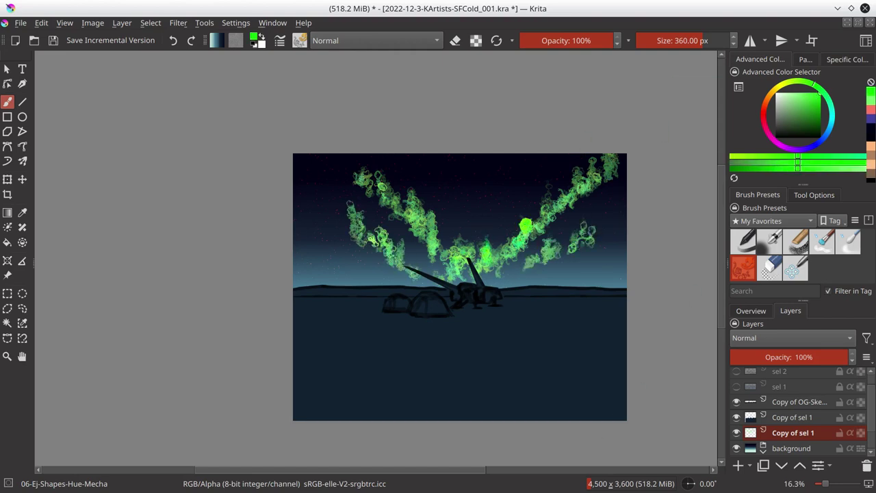
click(792, 92)
key(bracketleft)
key(bracketleft)
key(bracketleft)
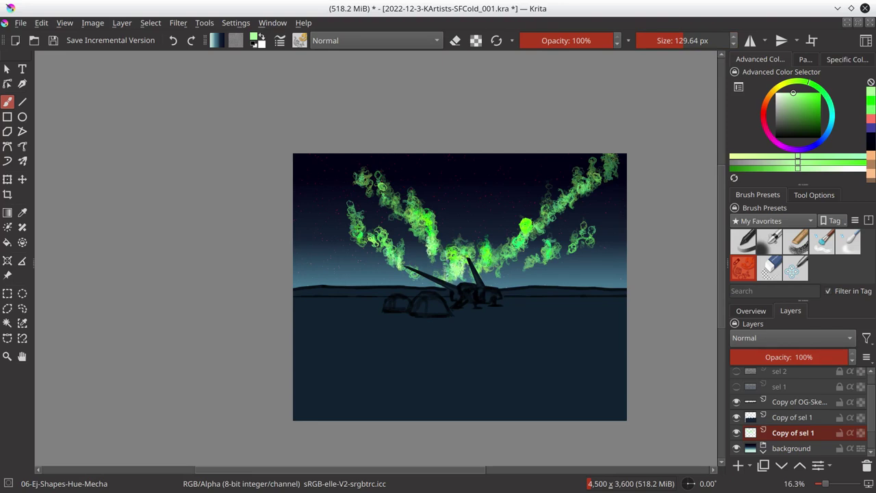
drag(487, 267, 516, 242)
key(Page_Up)
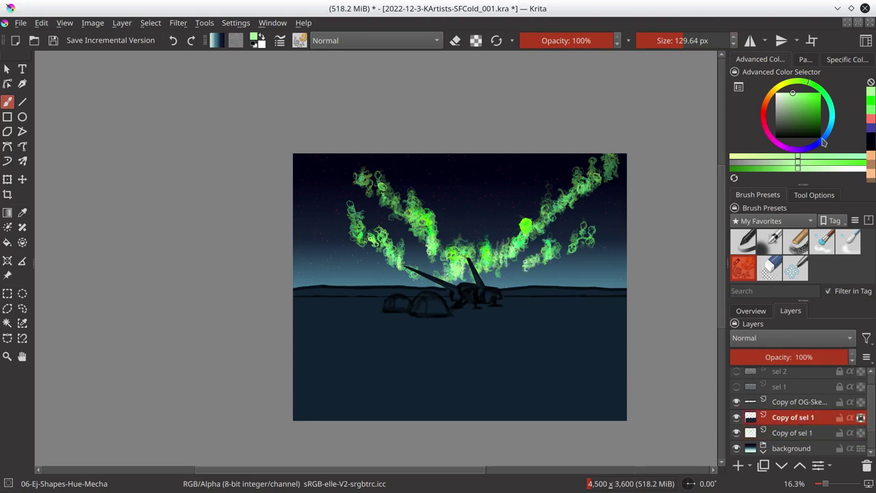
Switch to the 02_MT-6-Blue-06 palette and pick a dark blue-grey colour
click(814, 194)
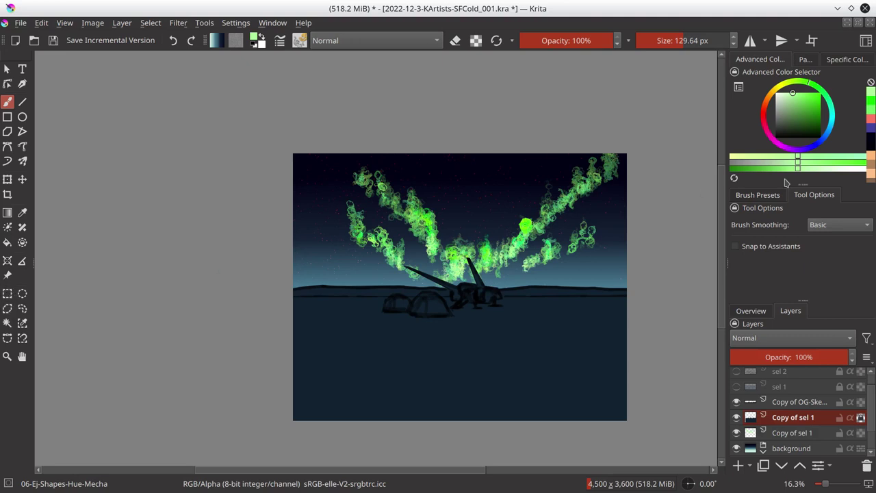
click(805, 59)
click(739, 175)
scroll(858, 225, down, 5)
click(773, 248)
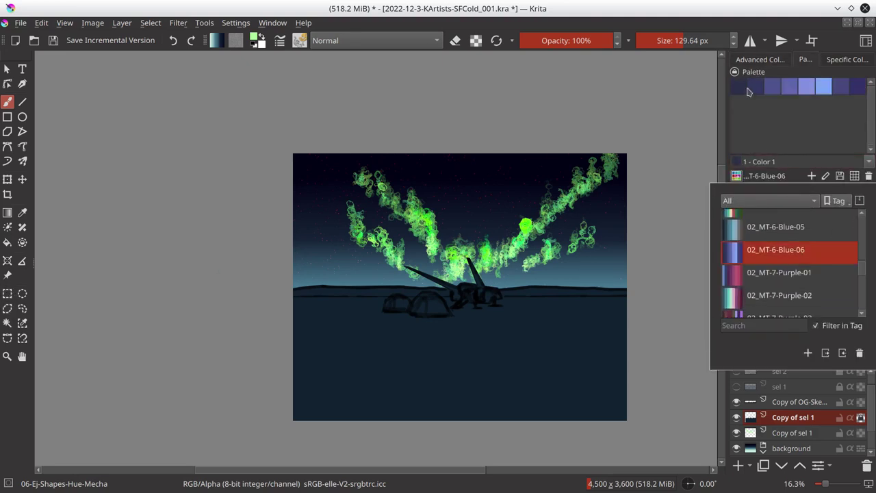
click(759, 58)
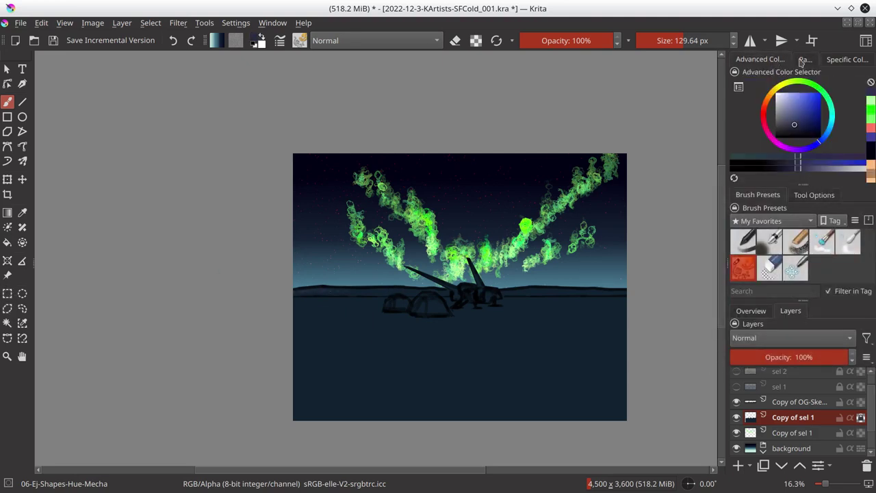
click(806, 135)
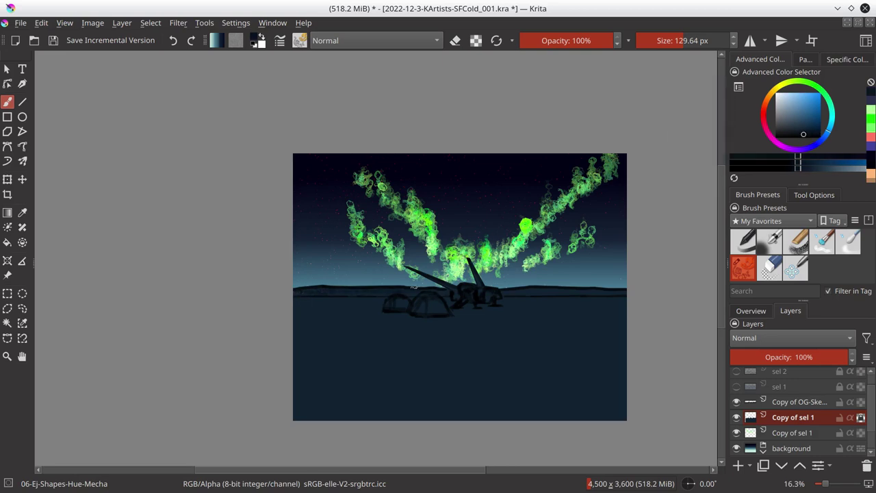
Paint dark blue-grey smoky texture across the ground with a larger brush
drag(332, 366, 299, 308)
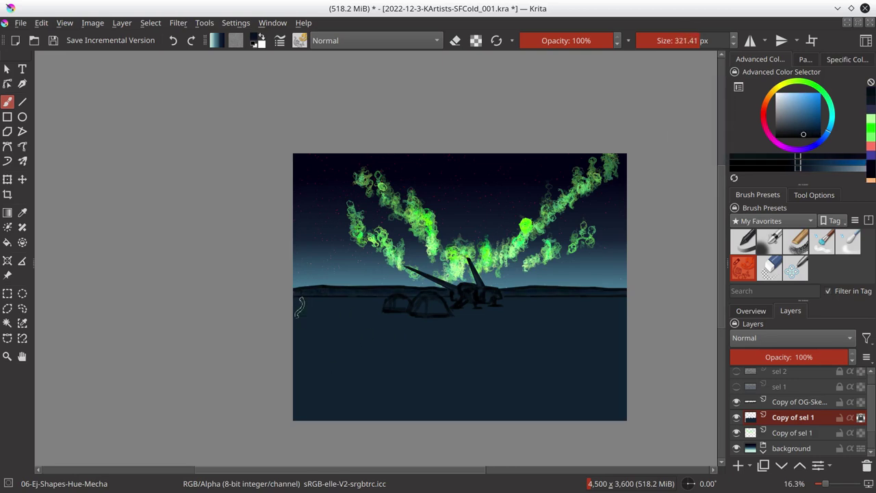
drag(349, 326, 383, 325)
mouse_move(301, 356)
mouse_down()
mouse_move(557, 294)
mouse_move(454, 347)
mouse_move(432, 403)
mouse_up()
drag(370, 296, 310, 301)
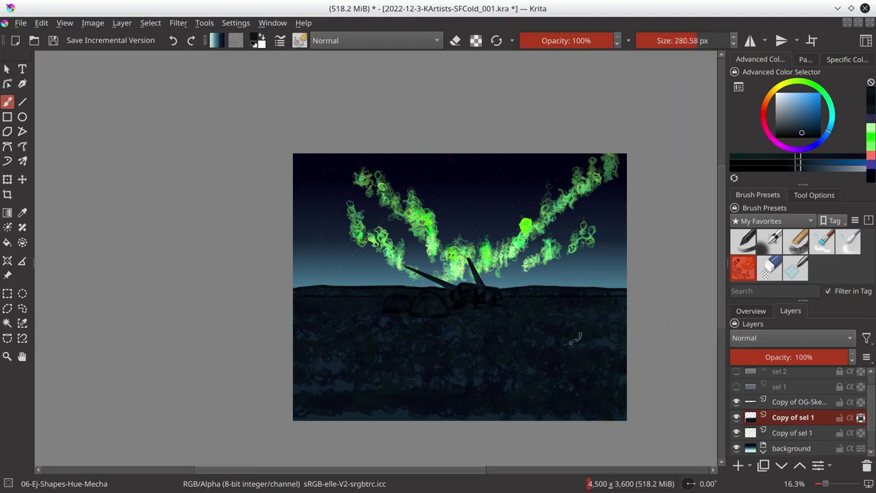
Choose the MT-3-Orange-03 palette from the Palette docker's palette list
click(805, 59)
click(765, 176)
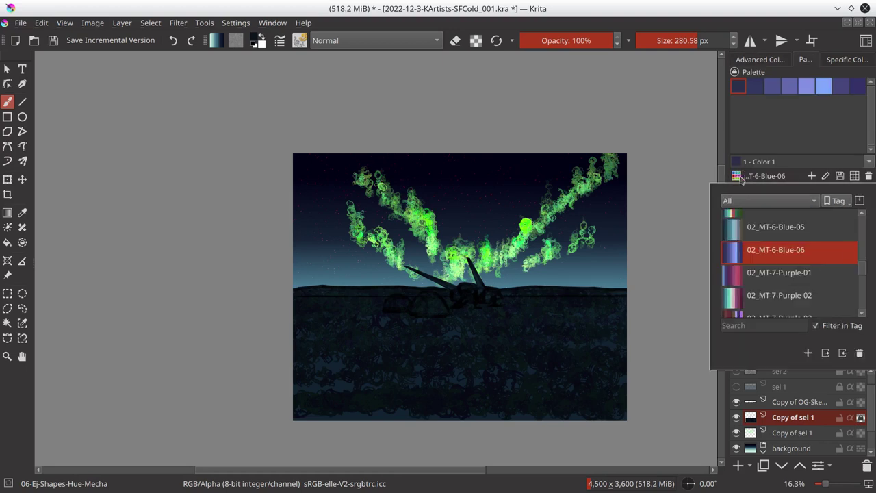
scroll(786, 274, down, 2)
scroll(785, 274, up, 3)
scroll(786, 274, up, 3)
click(786, 271)
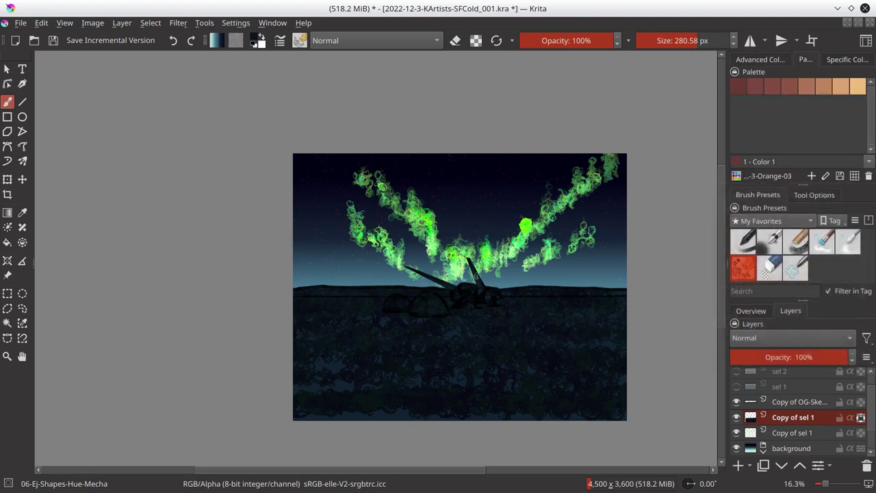
Paint warm orange scribbles around the tents and brighten the nearby ground with soft glow
drag(462, 288, 394, 306)
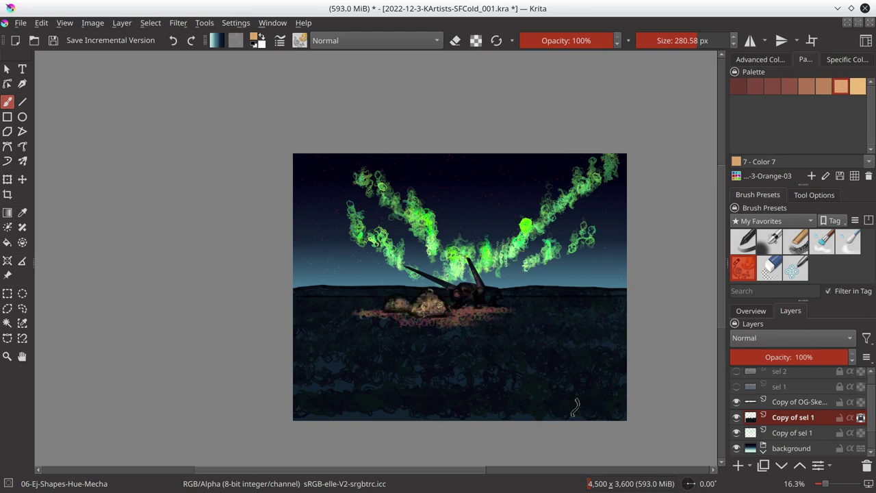
key(slash)
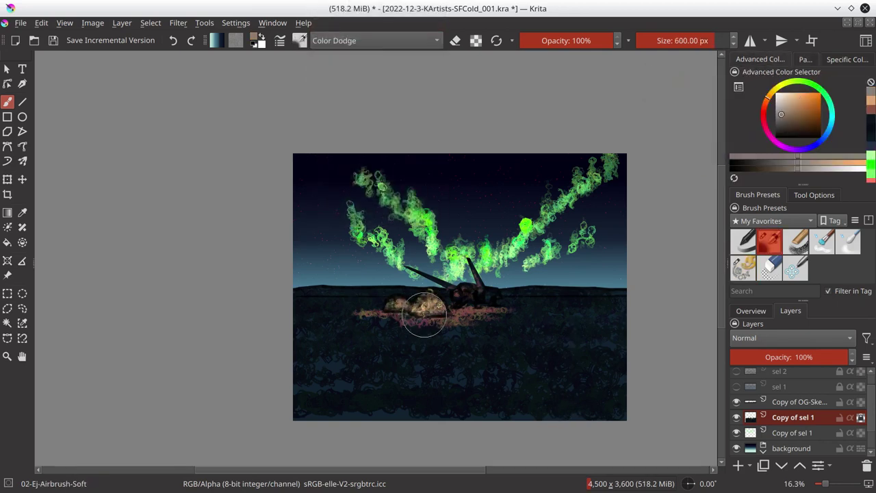
drag(421, 311, 479, 352)
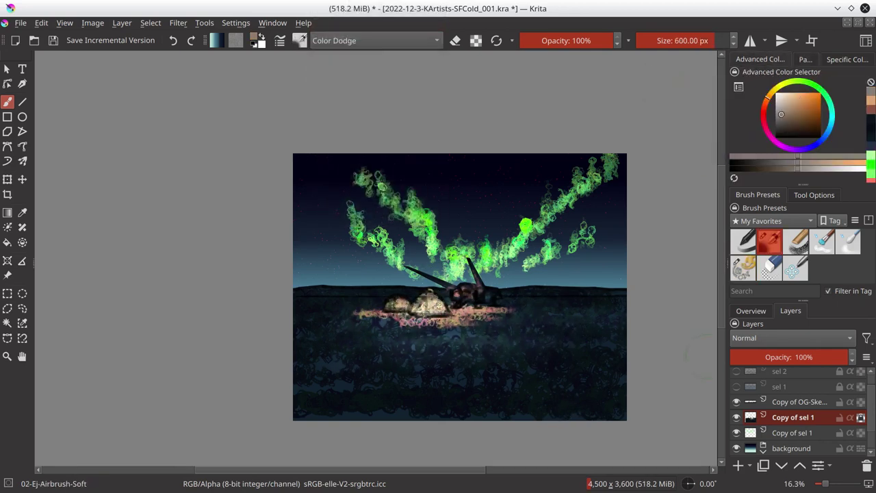
click(815, 434)
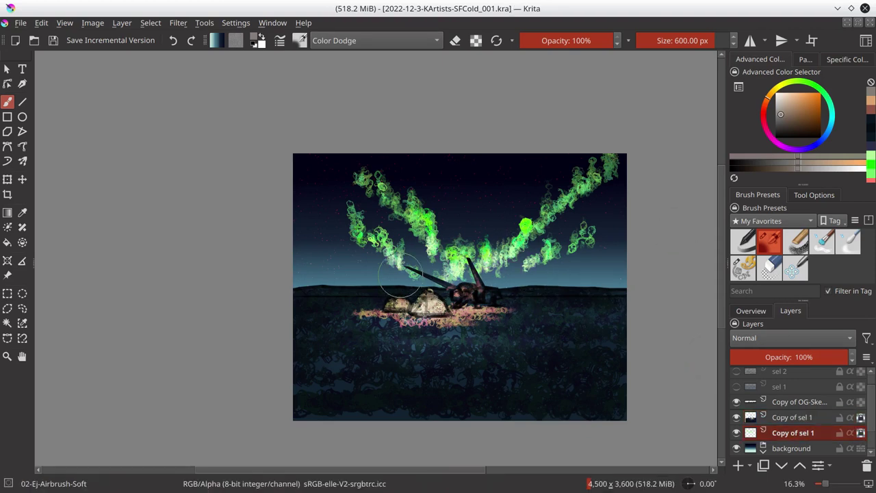
click(760, 313)
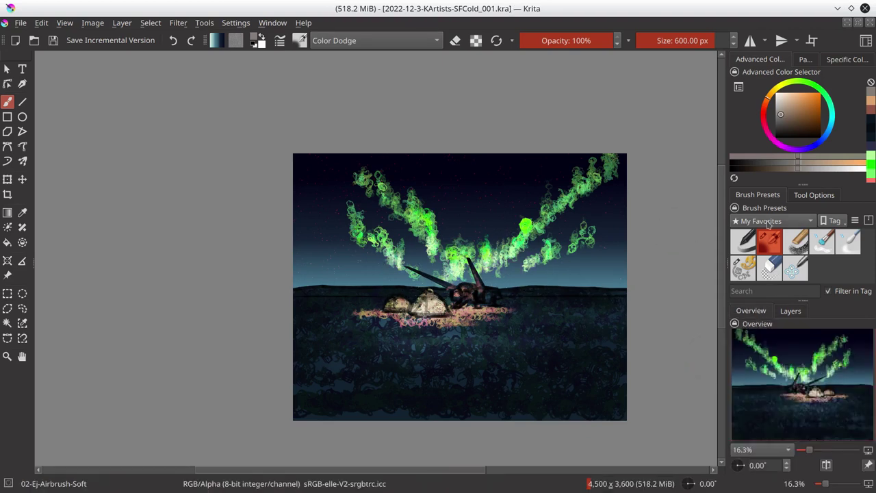
Set up a red Color Dodge airbrush at about 344 px
click(817, 118)
click(377, 41)
click(342, 69)
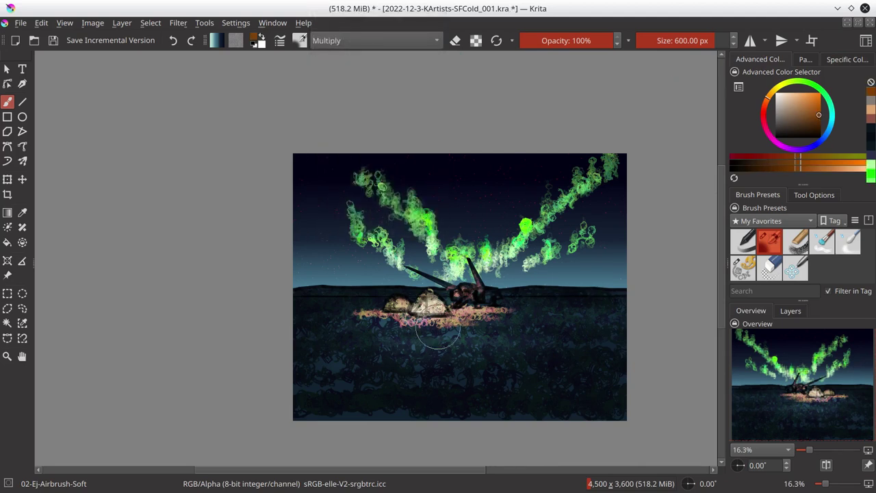
click(815, 102)
mouse_move(421, 307)
mouse_down()
mouse_move(387, 306)
mouse_move(497, 298)
mouse_up()
click(377, 41)
click(406, 194)
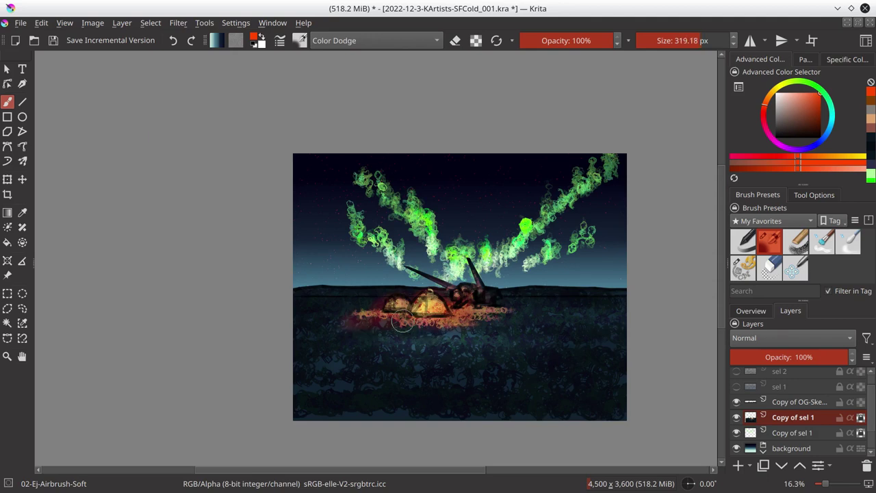
Spread lighter red-pink glow across the tents and the dark ground
drag(436, 327, 534, 313)
ctrl+click(506, 295)
drag(322, 315, 510, 309)
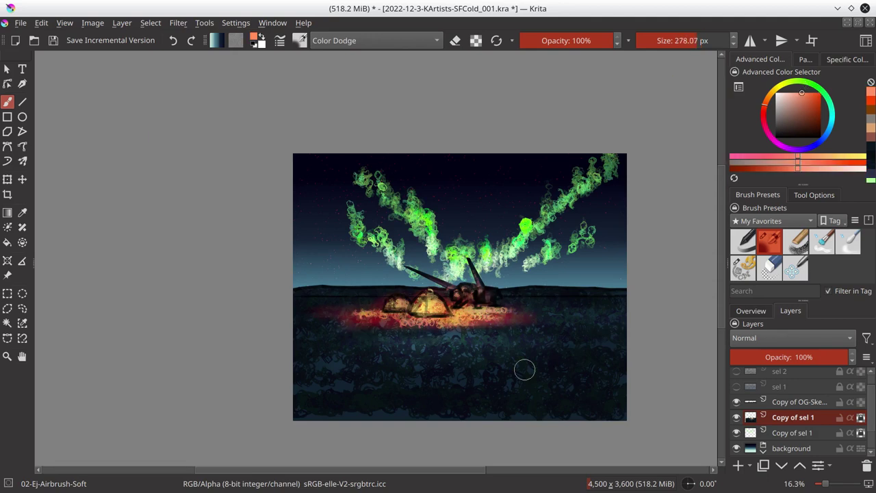
click(792, 433)
click(822, 241)
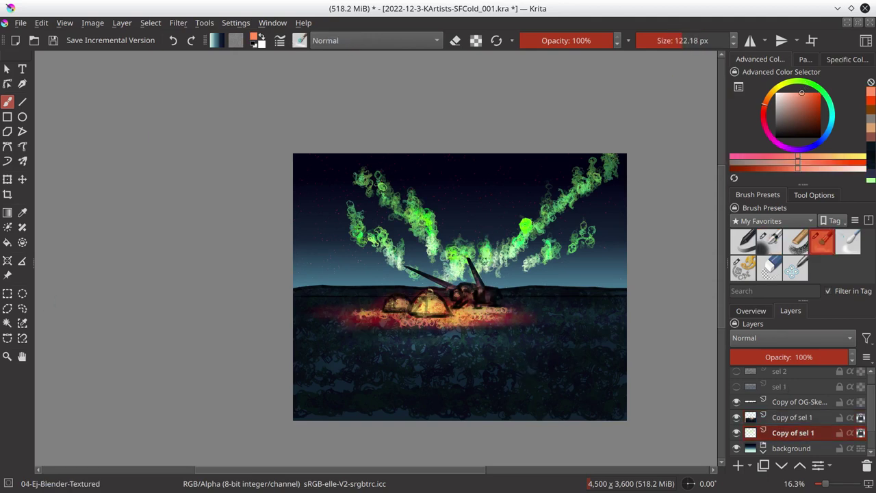
Smooth the curly aurora above the ship, upper-right, centre and left into soft green streaks
mouse_move(488, 231)
mouse_down()
mouse_move(485, 266)
mouse_move(500, 236)
mouse_move(529, 205)
mouse_move(515, 236)
mouse_move(551, 184)
mouse_move(563, 227)
mouse_up()
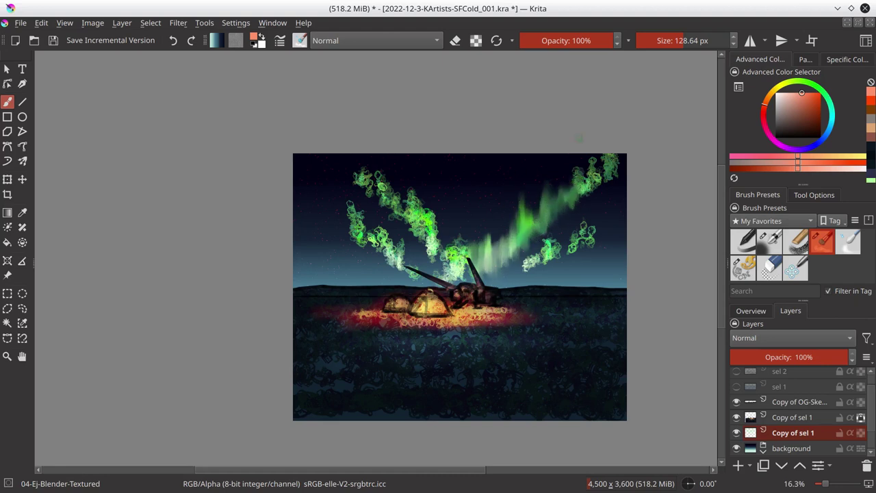
mouse_move(593, 190)
mouse_down()
mouse_move(599, 156)
mouse_move(613, 156)
mouse_up()
click(751, 310)
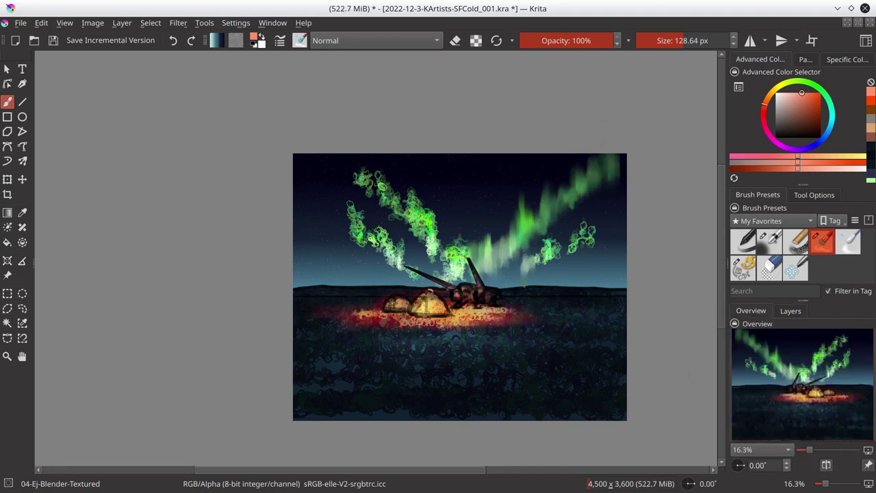
drag(557, 260, 589, 218)
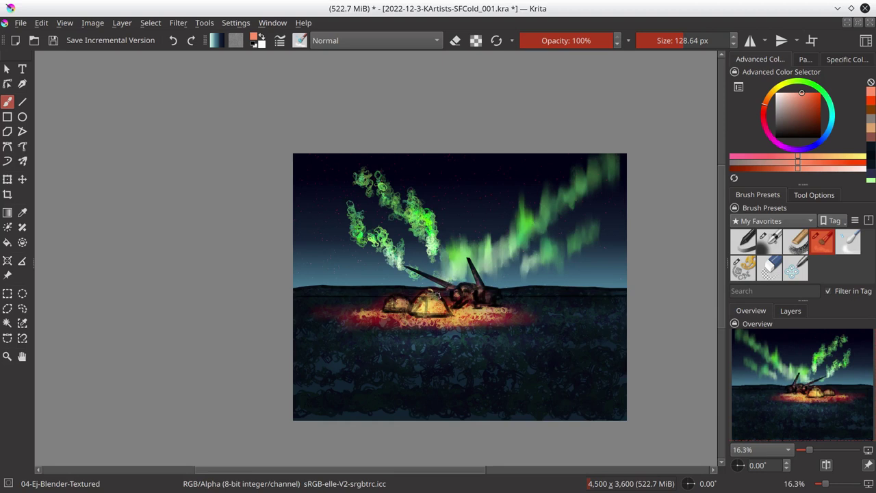
mouse_move(429, 246)
mouse_down()
mouse_move(429, 209)
mouse_move(355, 174)
mouse_up()
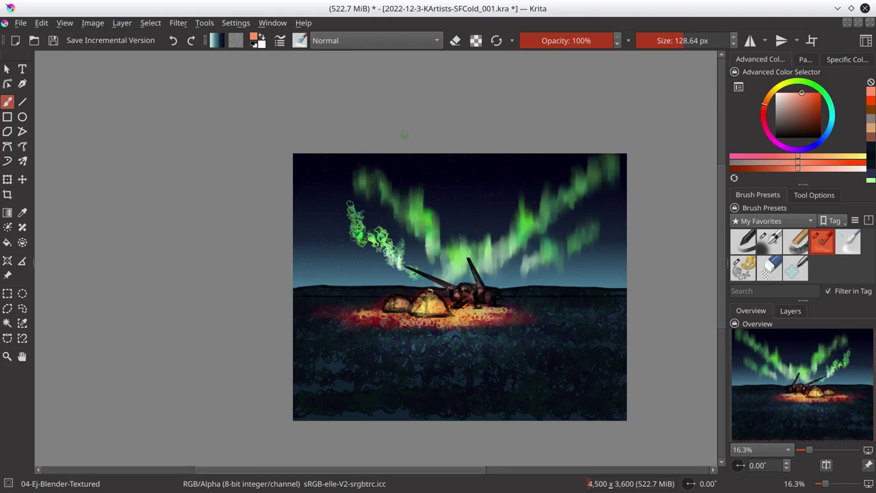
mouse_move(346, 193)
mouse_down()
mouse_move(370, 250)
mouse_move(405, 273)
mouse_up()
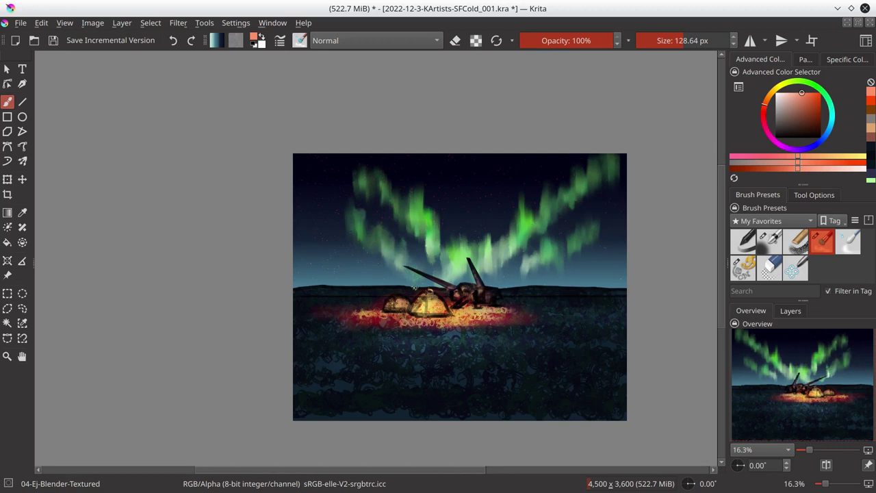
Scroll around the canvas to review the painting before exporting
scroll(522, 221, up, 5)
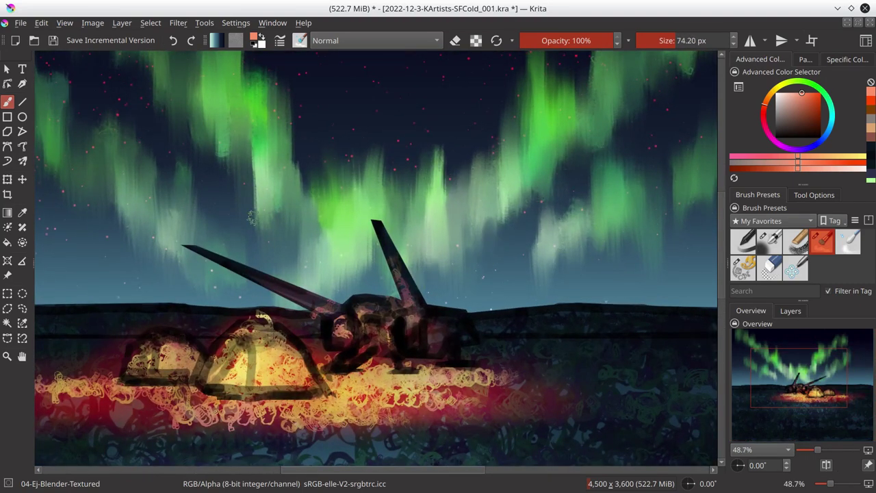
scroll(581, 243, up, 3)
scroll(612, 322, up, 1)
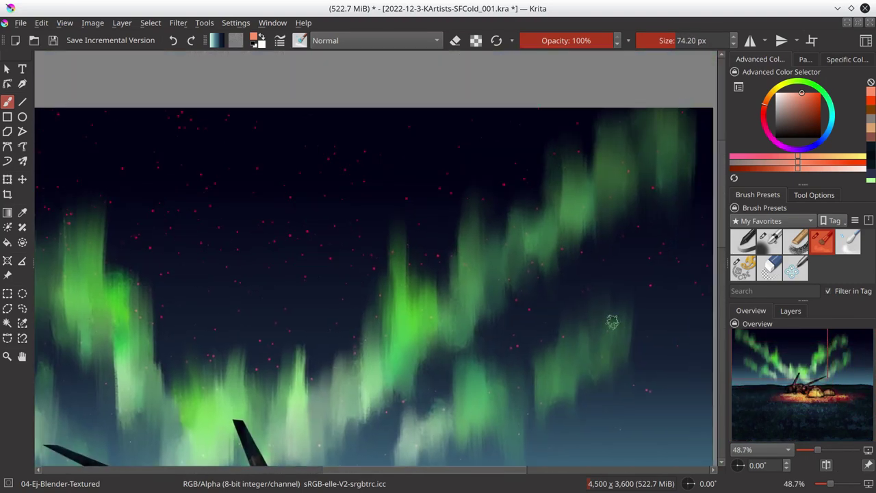
scroll(516, 438, left, 5)
scroll(516, 438, down, 3)
scroll(355, 322, up, 3)
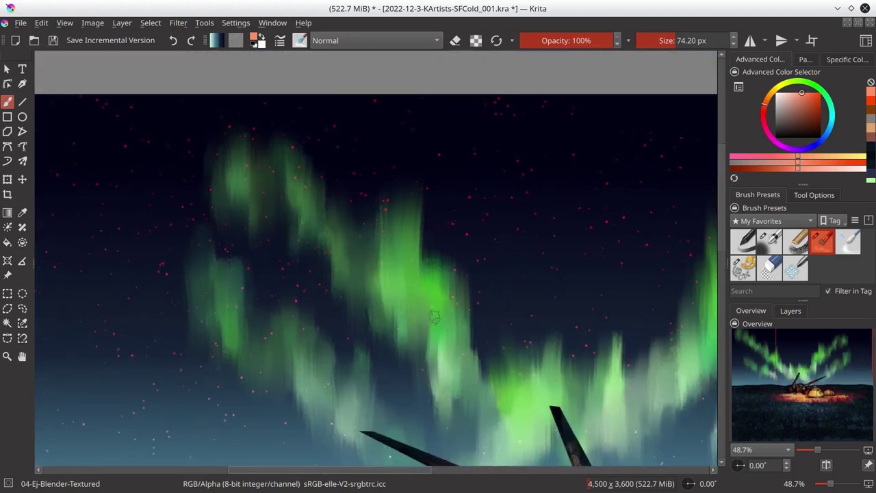
scroll(362, 273, down, 3)
scroll(632, 313, right, 2)
ctrl+scroll(631, 312, down, 5)
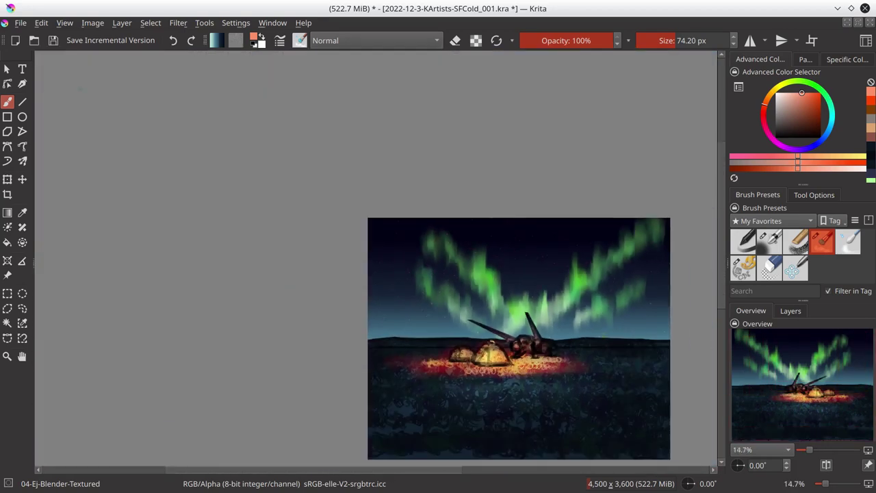
Export over 2022-12-3-KArtists-SFCold-WIP02.jpg with the resolution set to 75
key(alt+f)
key(e)
scroll(414, 288, down, 2)
click(422, 259)
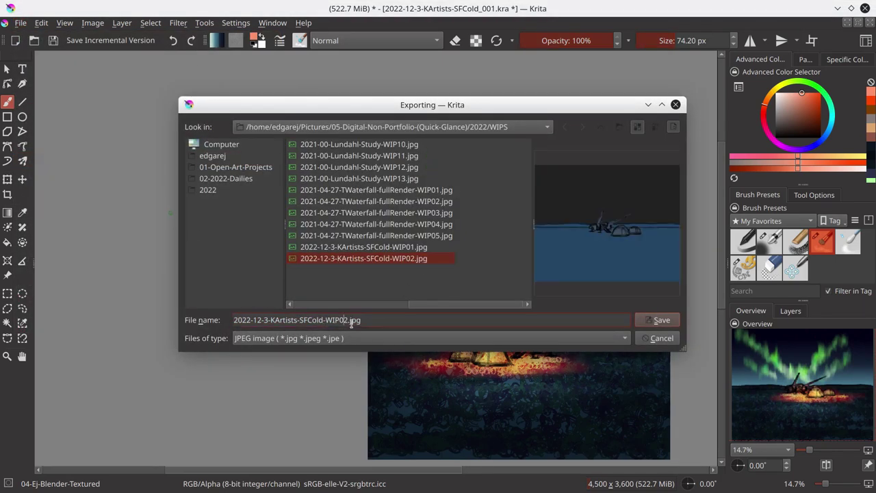
click(661, 322)
click(336, 96)
click(375, 257)
text(75)
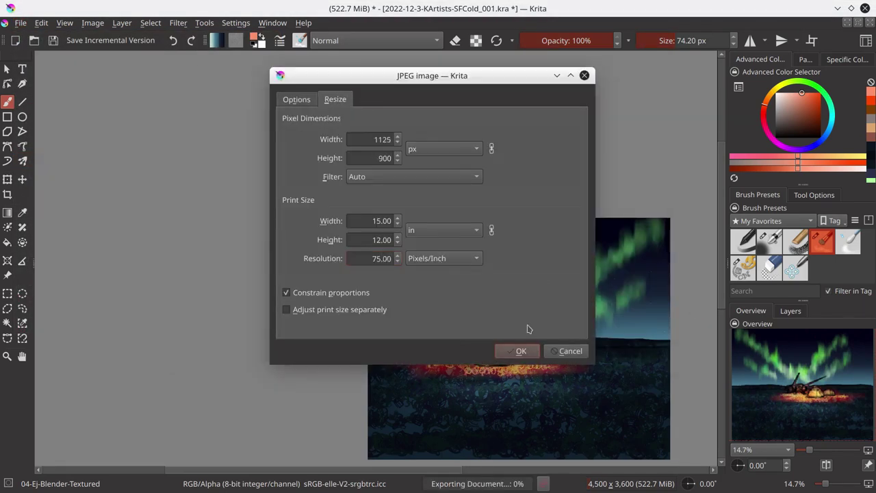
click(518, 350)
click(790, 311)
Merge the sketch copy layer into the layer below
key(bracketright)
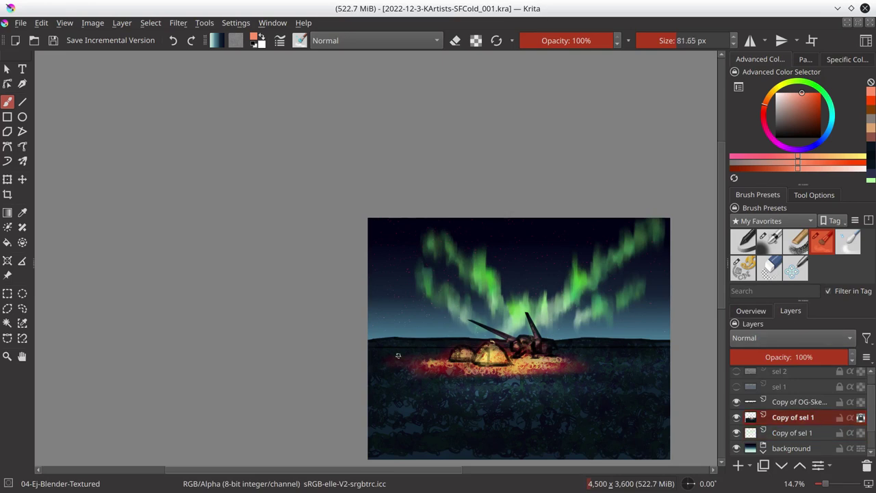
right_click(749, 414)
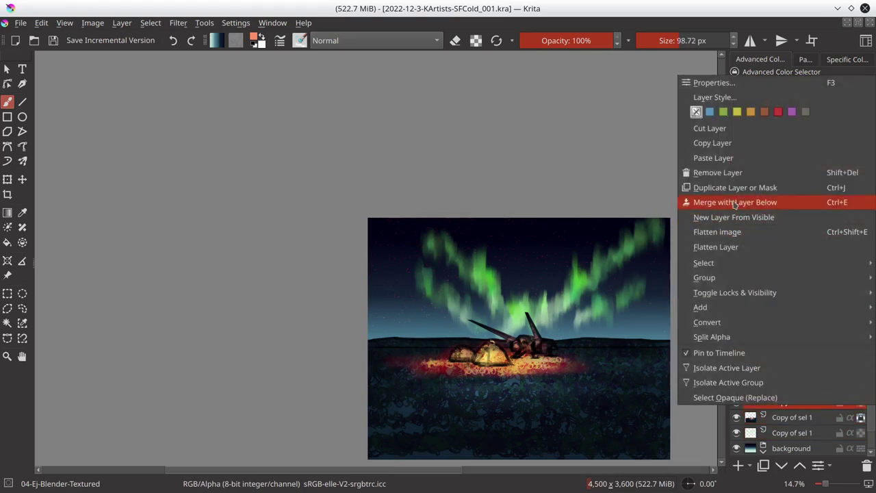
click(725, 143)
Smooth the textured lower ground below the fire with a large blender brush
key(bracketright)
key(bracketright)
key(bracketright)
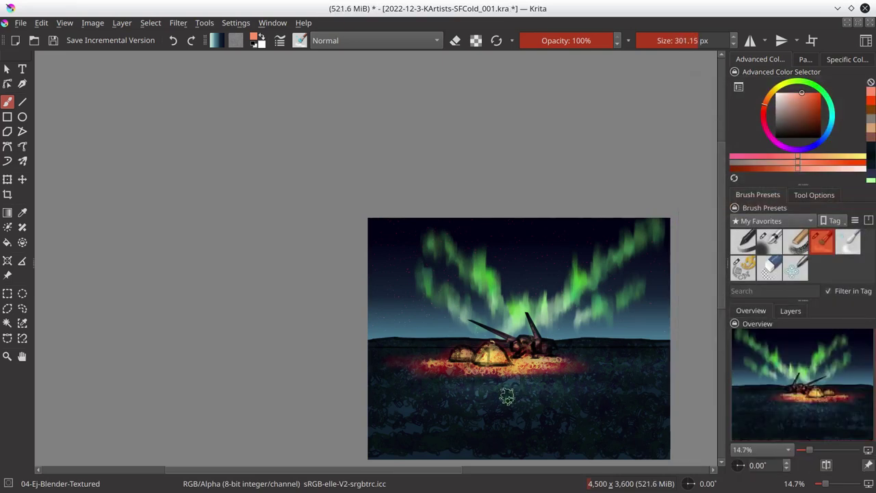
mouse_move(557, 423)
mouse_down()
mouse_move(528, 390)
mouse_move(611, 401)
mouse_move(591, 417)
mouse_move(345, 408)
mouse_up()
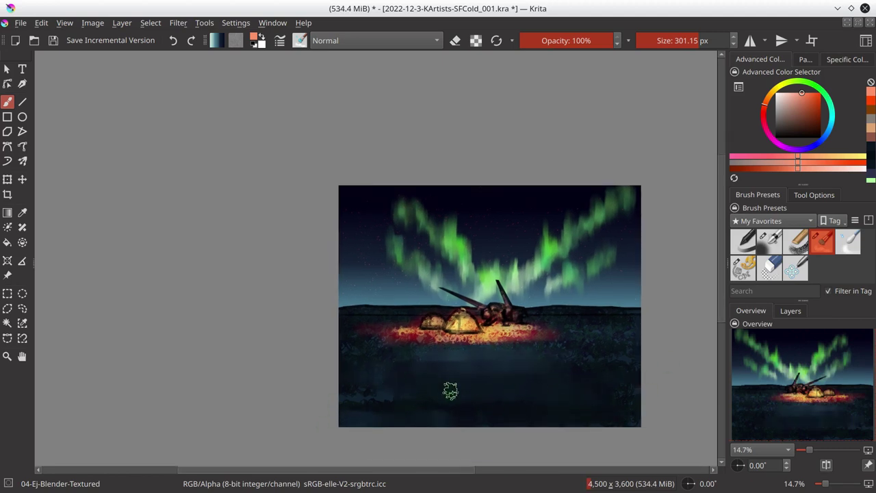
drag(449, 391, 406, 353)
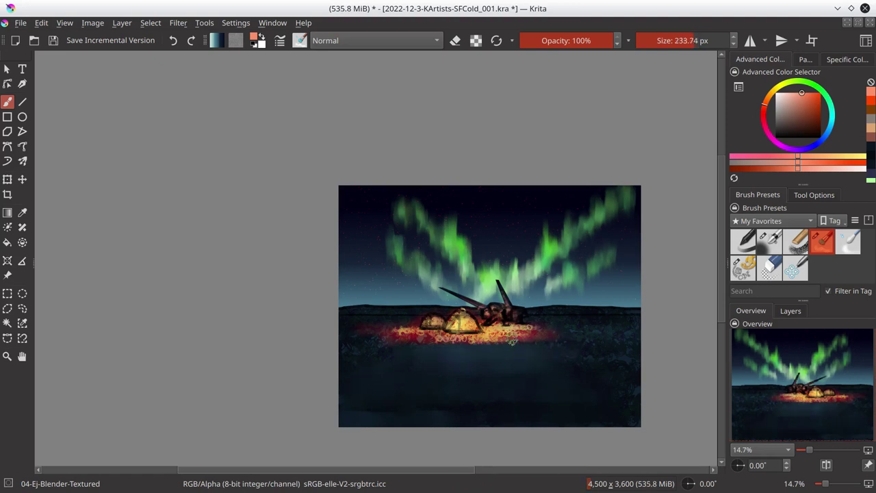
key(bracketleft)
key(bracketright)
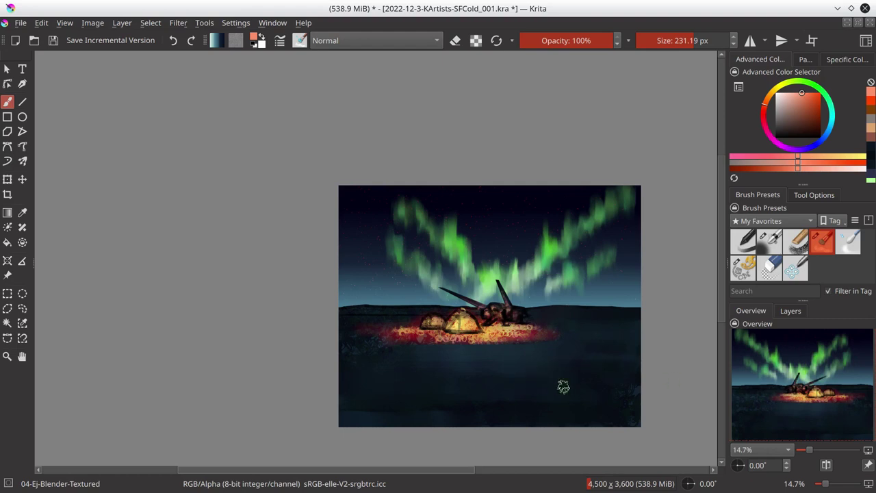
mouse_move(485, 405)
mouse_down()
mouse_move(387, 336)
mouse_move(582, 318)
mouse_move(622, 338)
mouse_move(419, 368)
mouse_up()
Sample the dark blue ground colour and smooth and darken the ground band
key(slash)
key(slash)
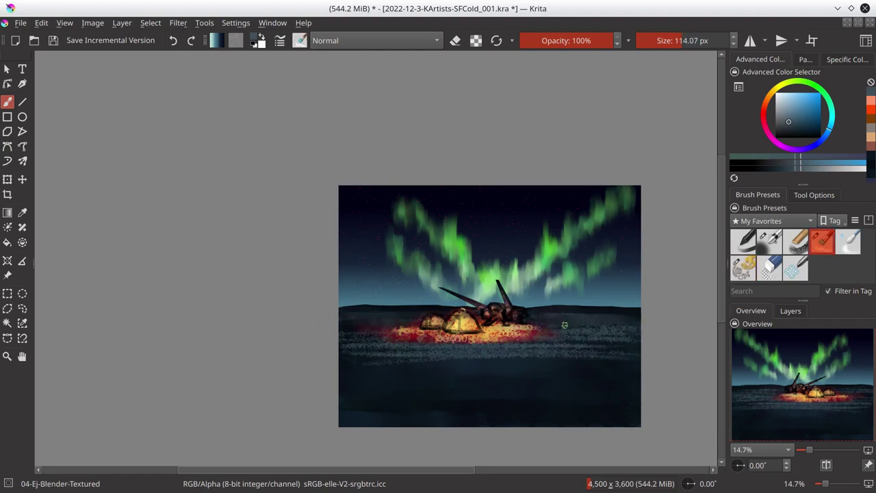
drag(564, 325, 503, 347)
key(bracketright)
mouse_move(575, 354)
mouse_down()
mouse_move(401, 346)
mouse_move(322, 358)
mouse_up()
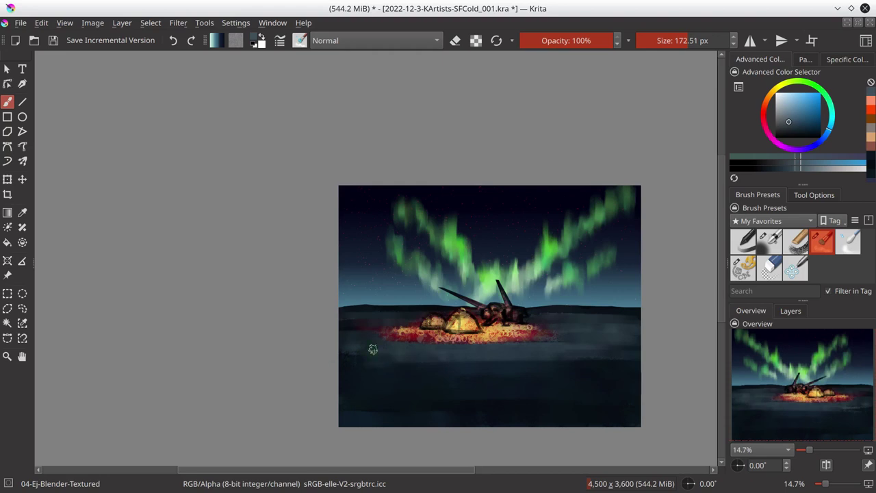
ctrl+click(460, 333)
key(slash)
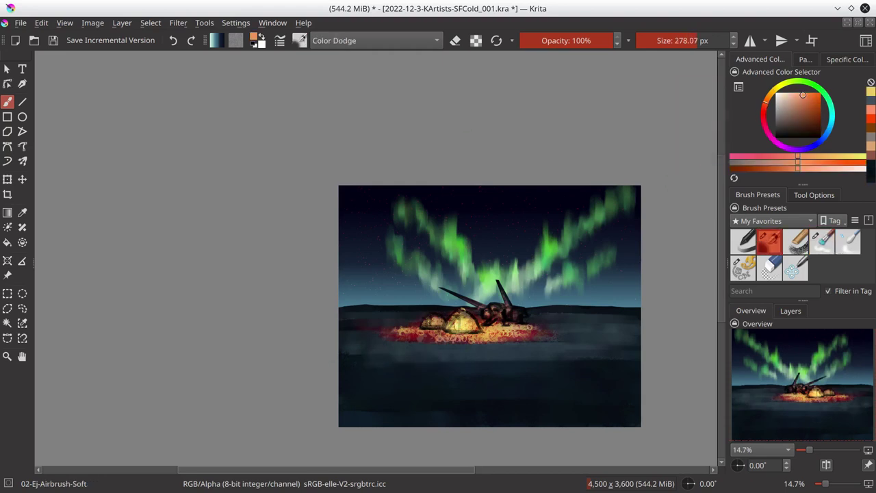
Brighten and repaint the fire glow around the tents and beside the ship
mouse_move(424, 323)
mouse_down()
mouse_move(493, 318)
mouse_move(497, 331)
mouse_up()
mouse_move(432, 327)
mouse_down()
mouse_move(500, 319)
mouse_move(503, 330)
mouse_move(472, 329)
mouse_up()
key(slash)
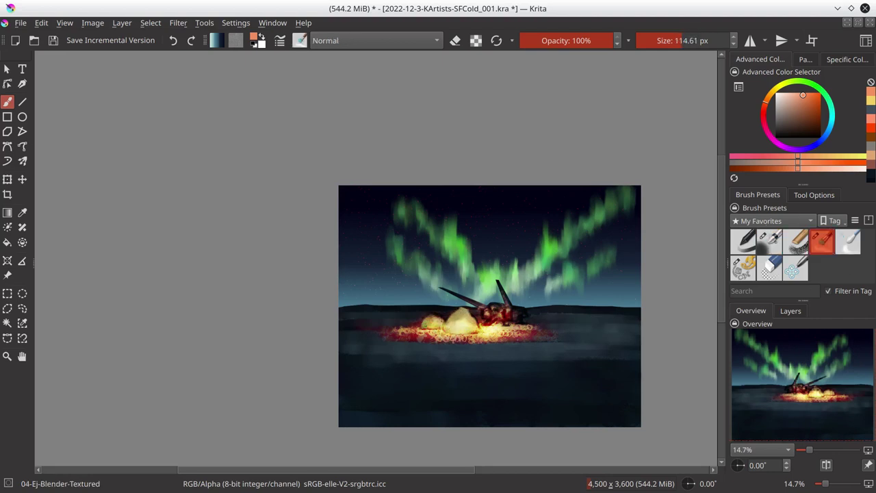
mouse_move(403, 334)
mouse_down()
mouse_move(442, 328)
mouse_move(494, 338)
mouse_up()
key([)
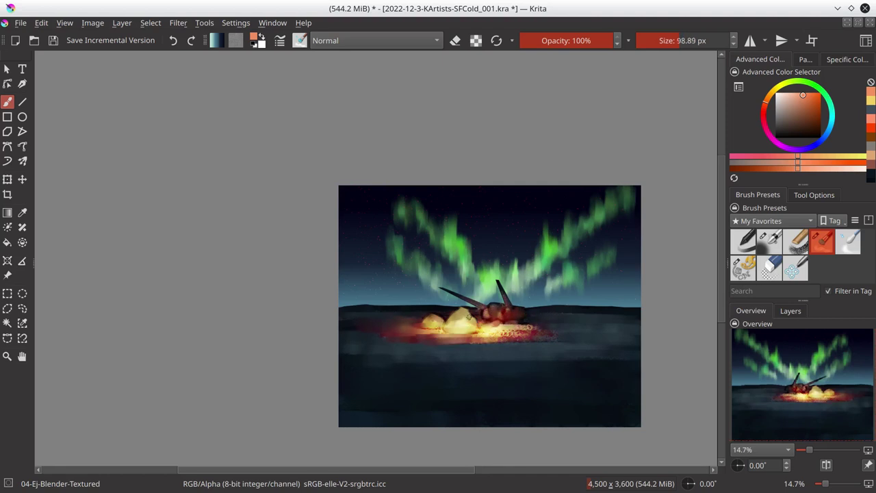
drag(451, 322, 483, 333)
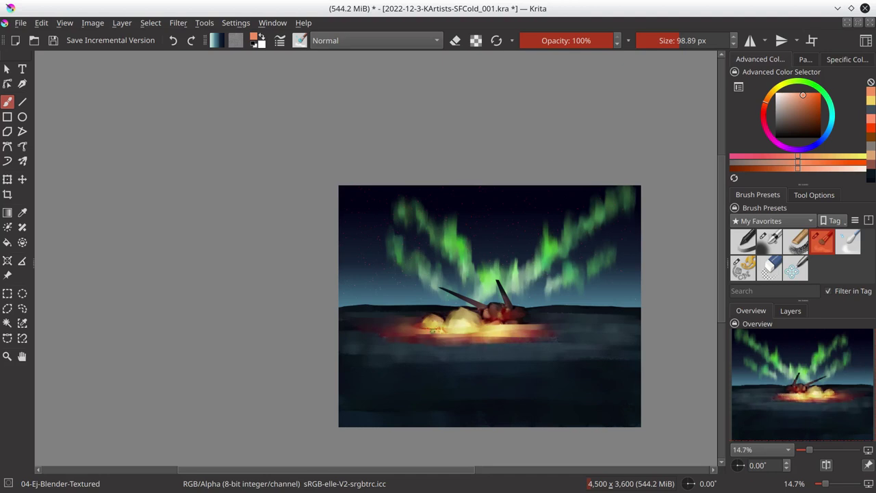
Darken the right end of the orange glow band and save the painting
drag(442, 340, 559, 360)
key(bracketright)
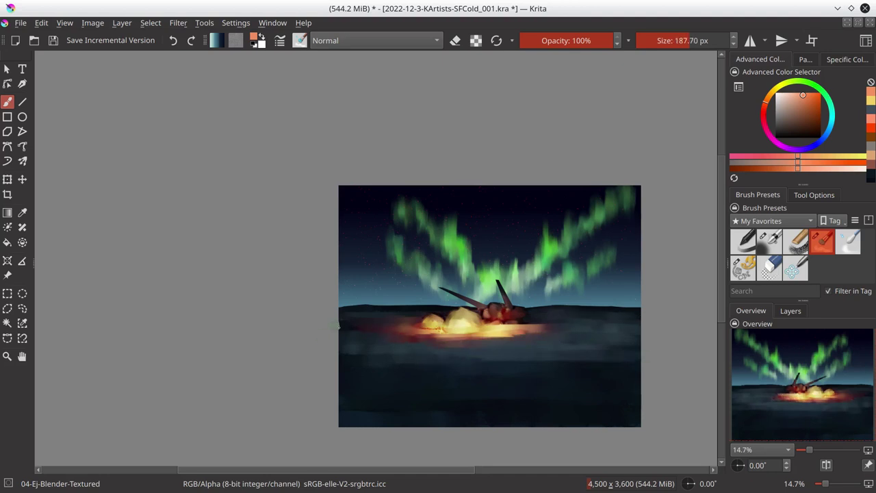
key(ctrl+s)
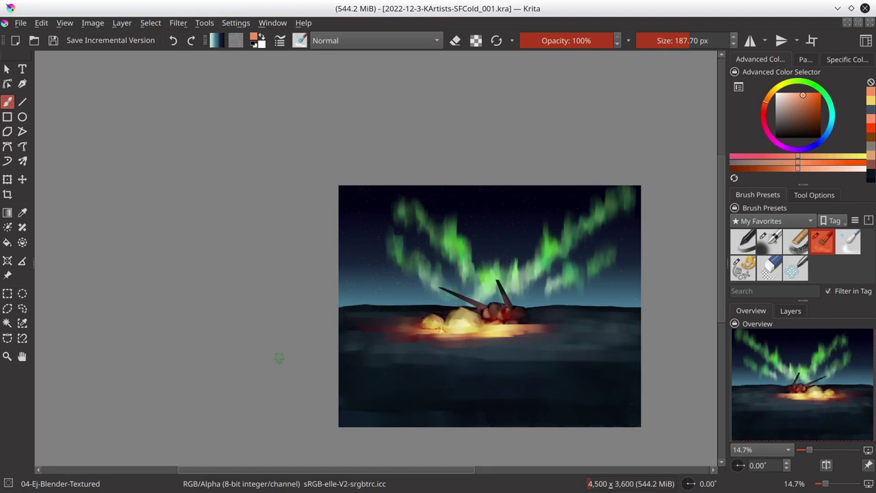
Rename the star layer to 'stars'
click(21, 22)
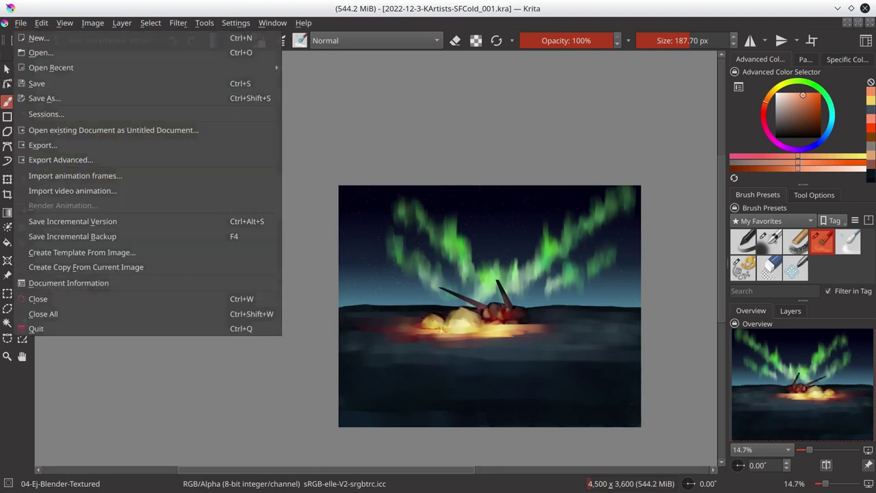
click(21, 23)
click(790, 311)
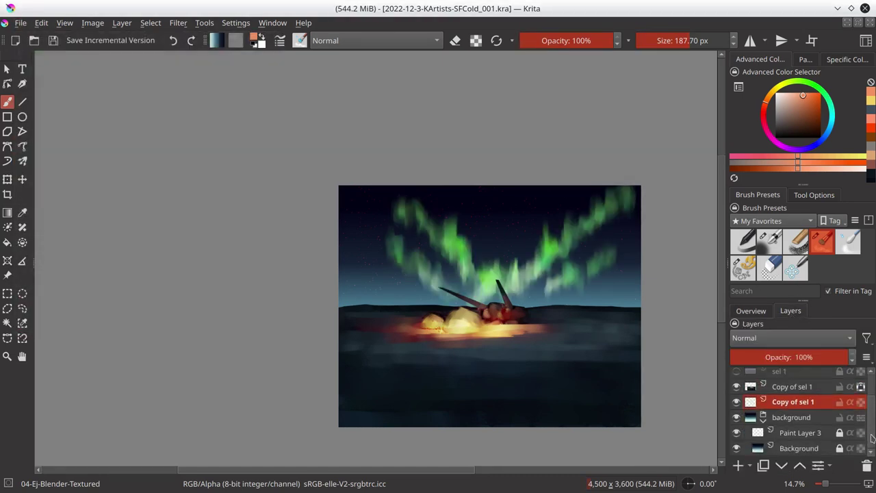
double_click(796, 432)
text(stars)
key(Return)
Rename Copy of sel 1 to 'aurora' and move it into the background group
click(794, 402)
double_click(794, 402)
text(aurora)
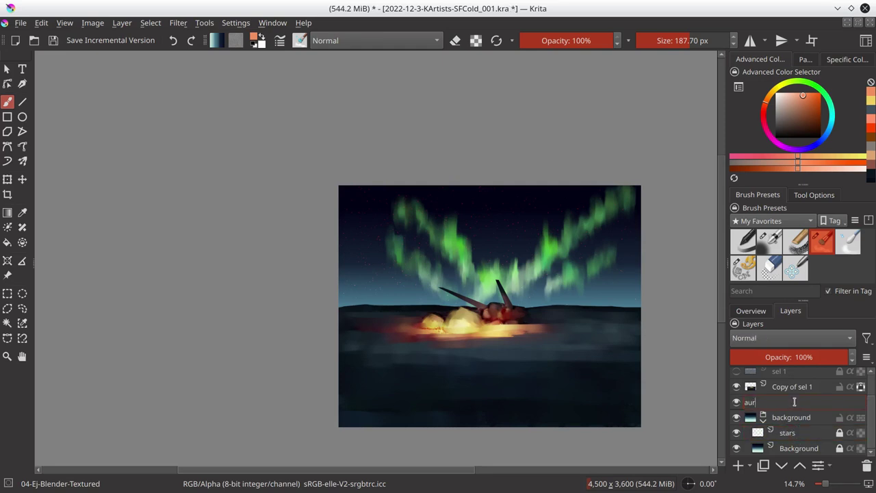
key(Return)
click(783, 466)
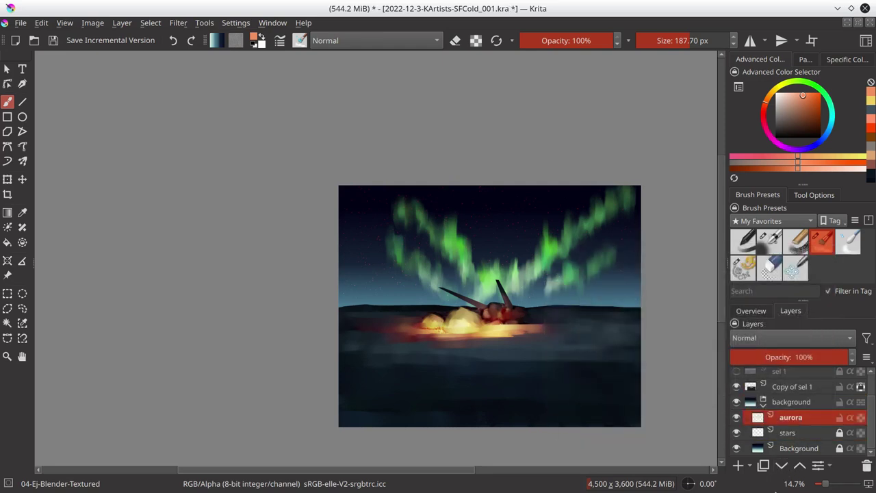
Sample darker greens from the aurora and blend its streaks with the blur brush
key(/)
click(394, 41)
key(Escape)
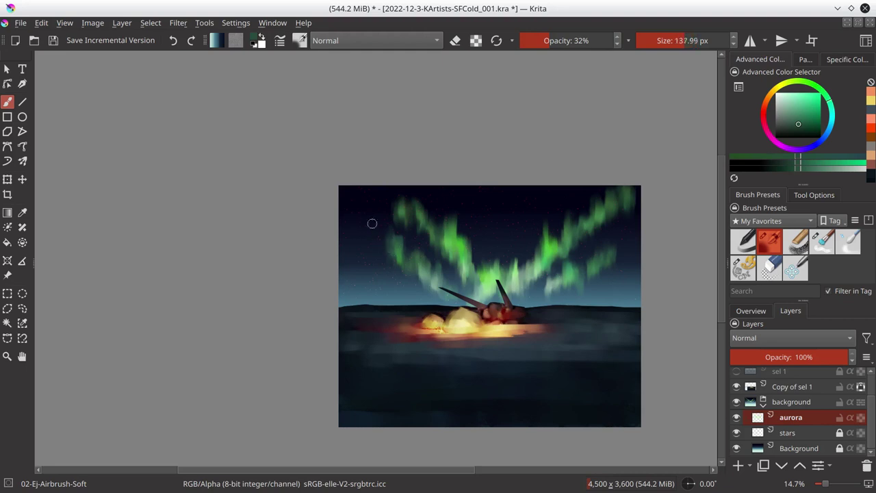
ctrl+click(364, 240)
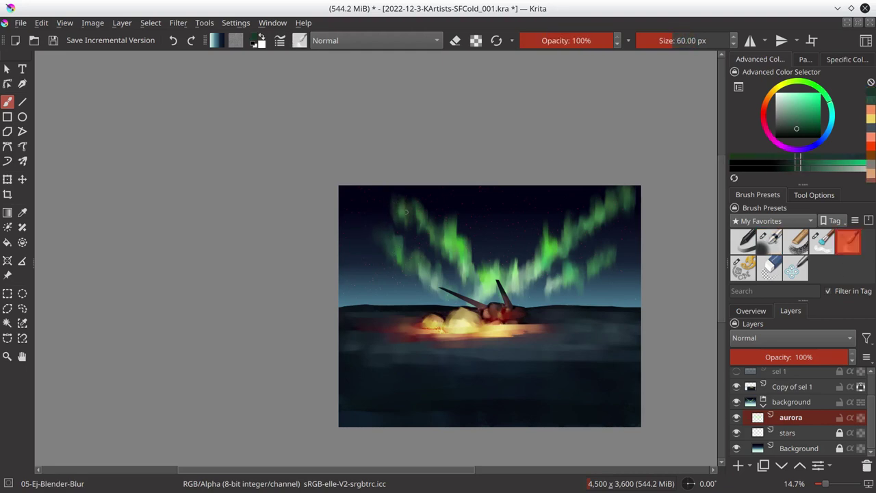
key(slash)
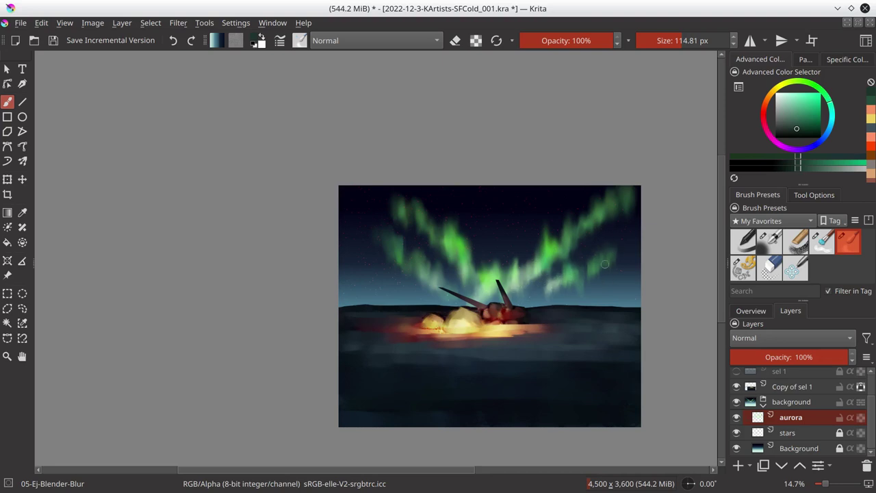
Airbrush light green glow at the aurora base, alternating with Blender-Blur blending
key(slash)
ctrl+click(518, 276)
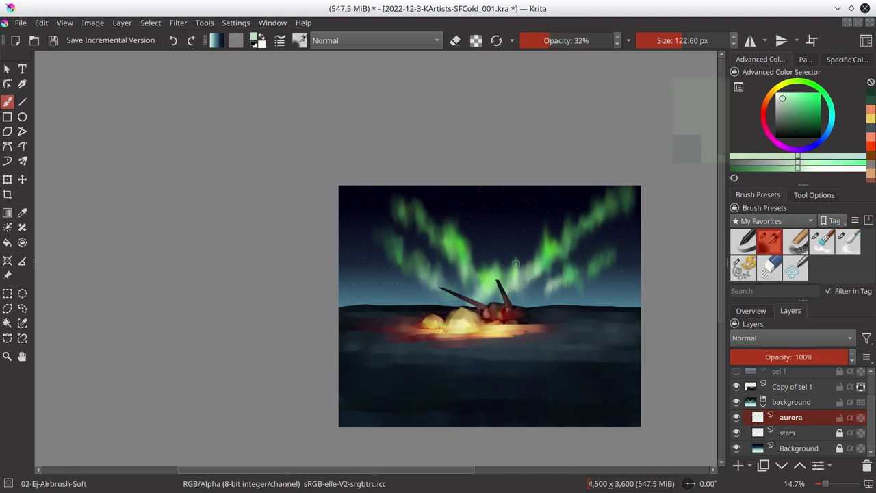
ctrl+click(512, 275)
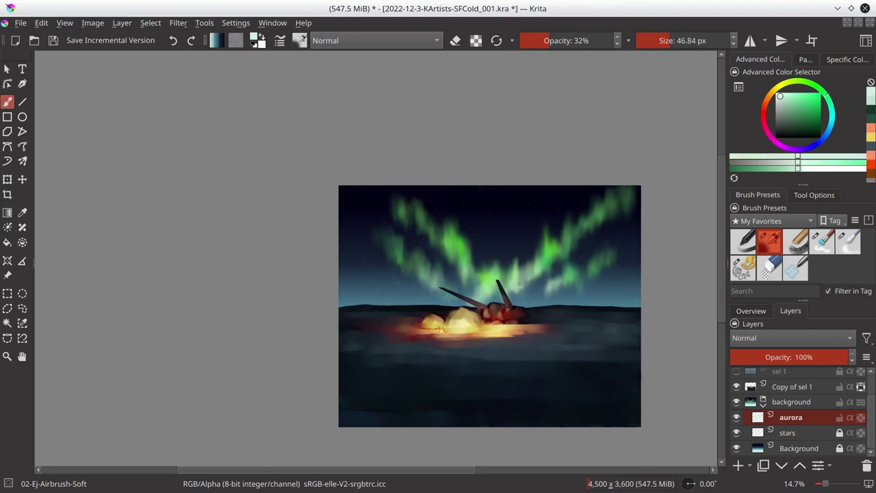
click(613, 40)
key(slash)
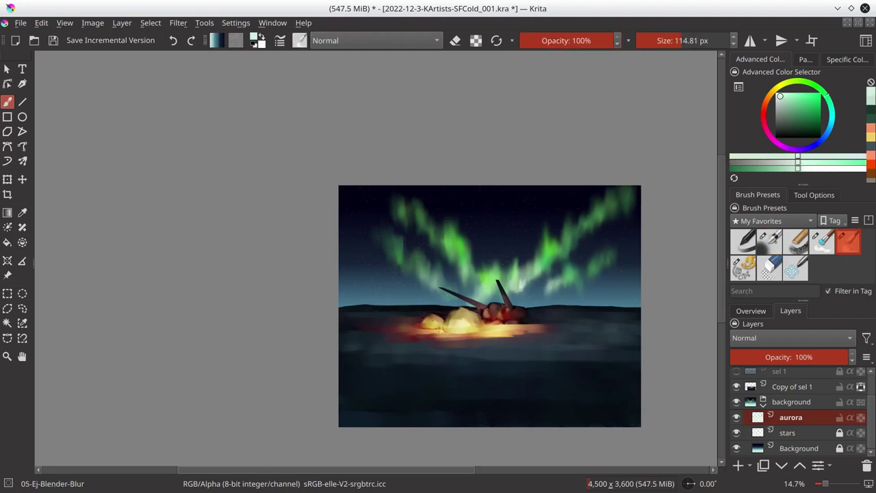
click(769, 242)
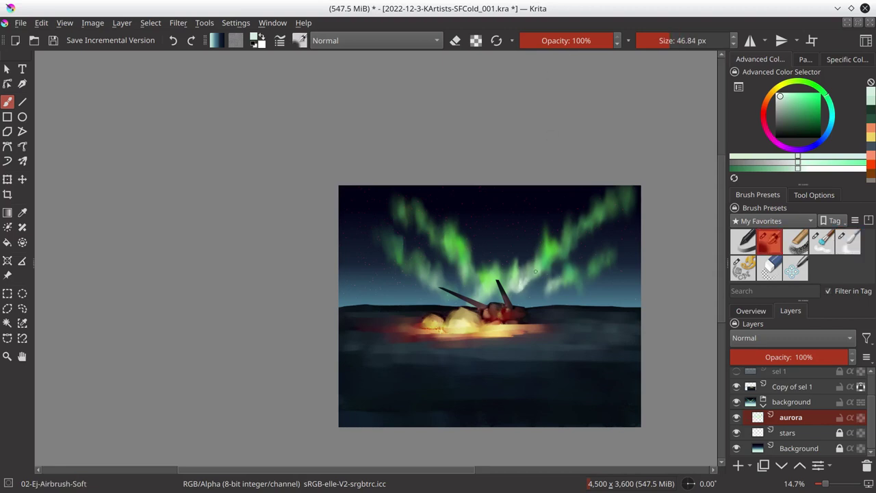
ctrl+click(503, 291)
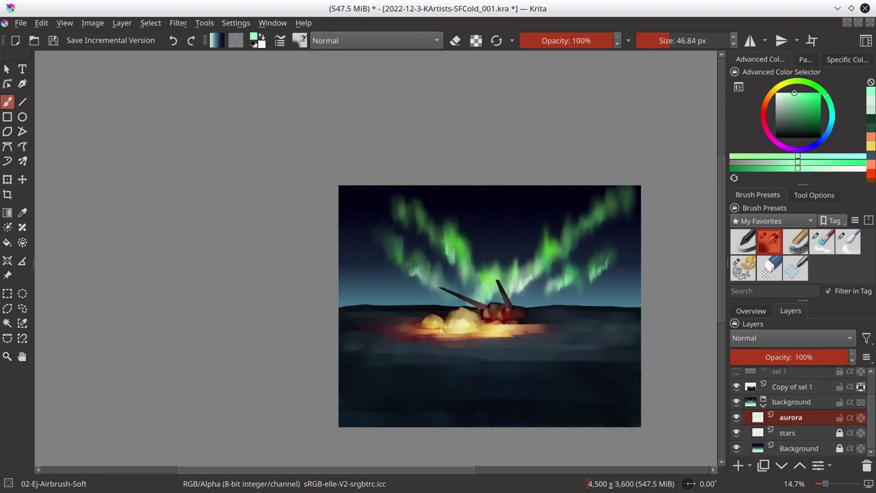
key(slash)
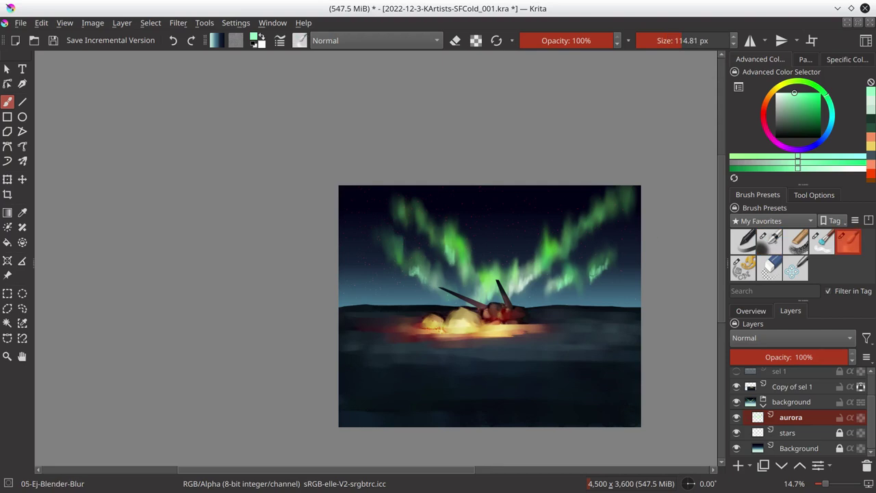
click(767, 246)
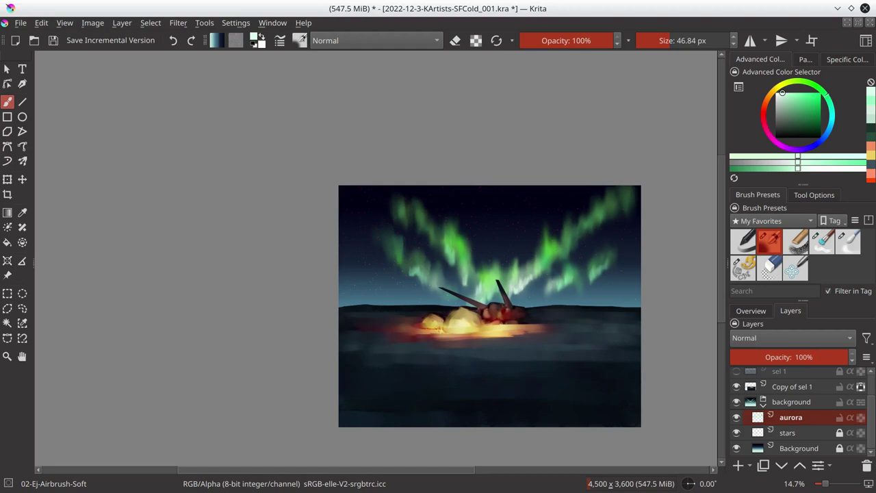
click(791, 386)
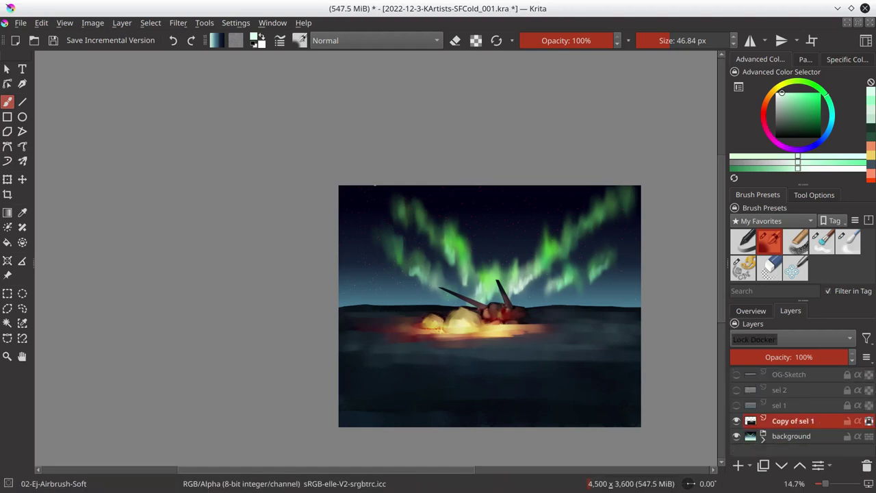
Select everything except the tents and ship, and hide sel 2 and the original sketch lines
ctrl+click(750, 390)
click(151, 23)
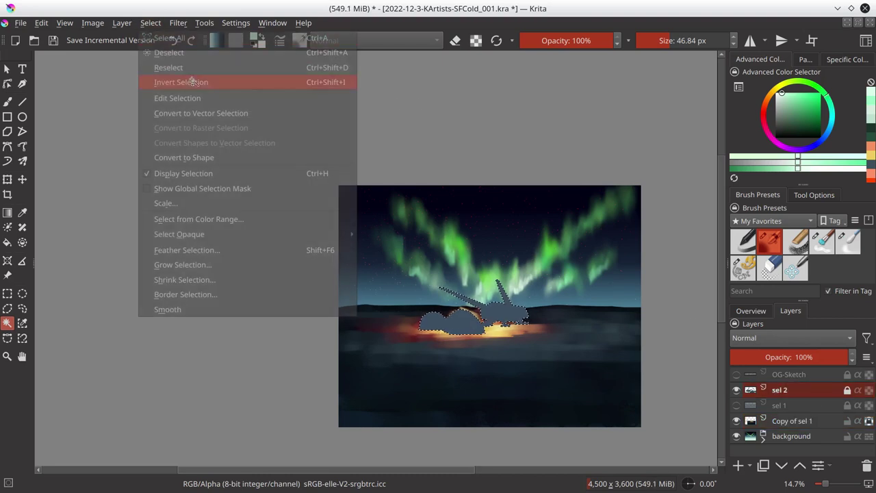
click(193, 82)
click(735, 390)
click(793, 421)
key(b)
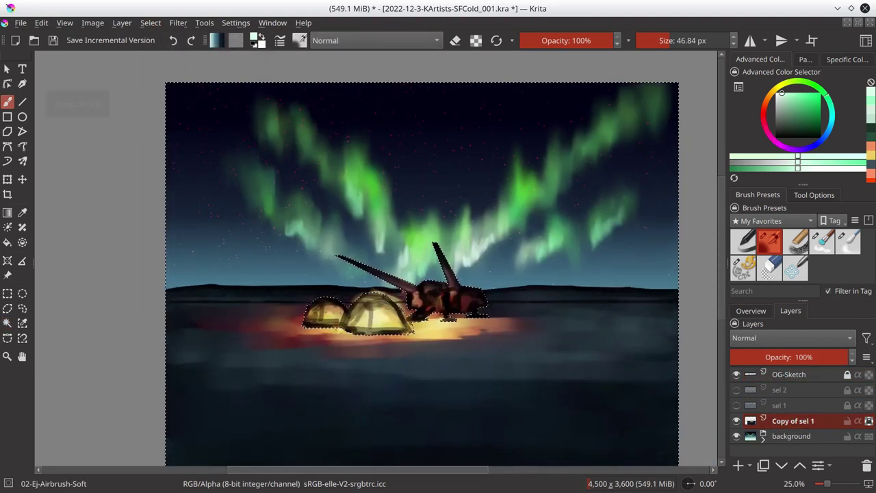
ctrl+click(541, 286)
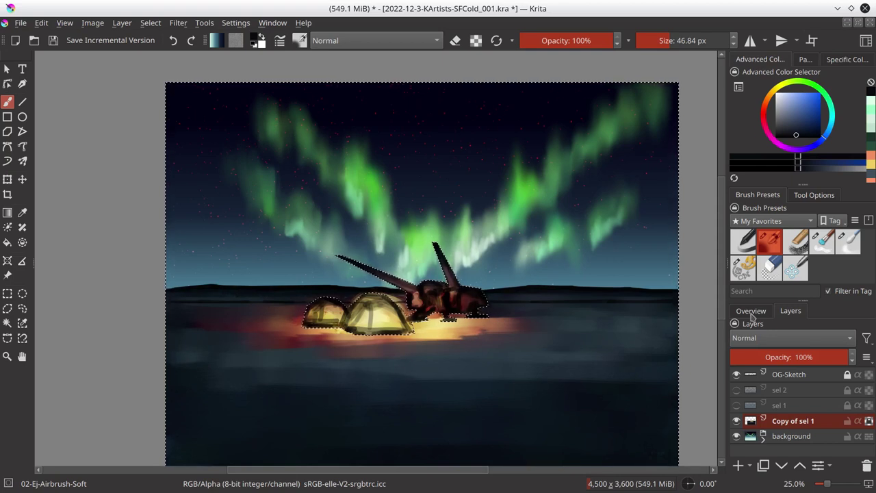
click(735, 374)
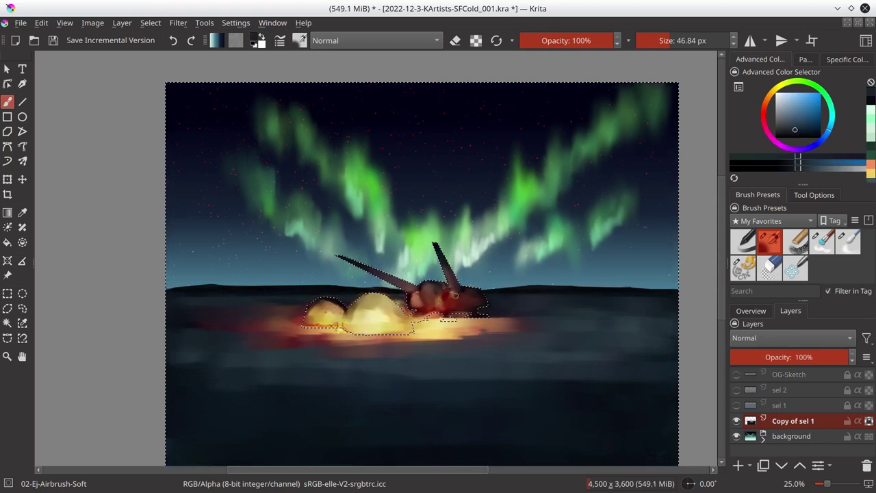
Select the ground below the horizon and paint it a darker blue-grey
scroll(633, 327, down, 1)
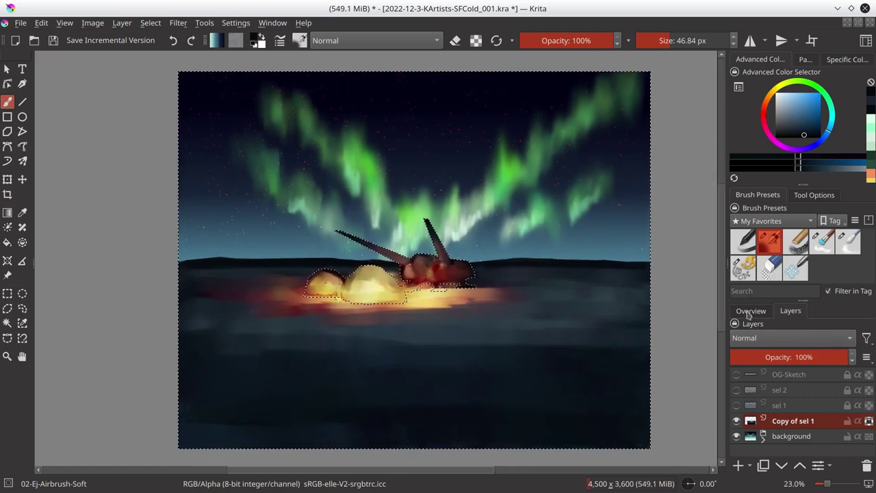
click(7, 293)
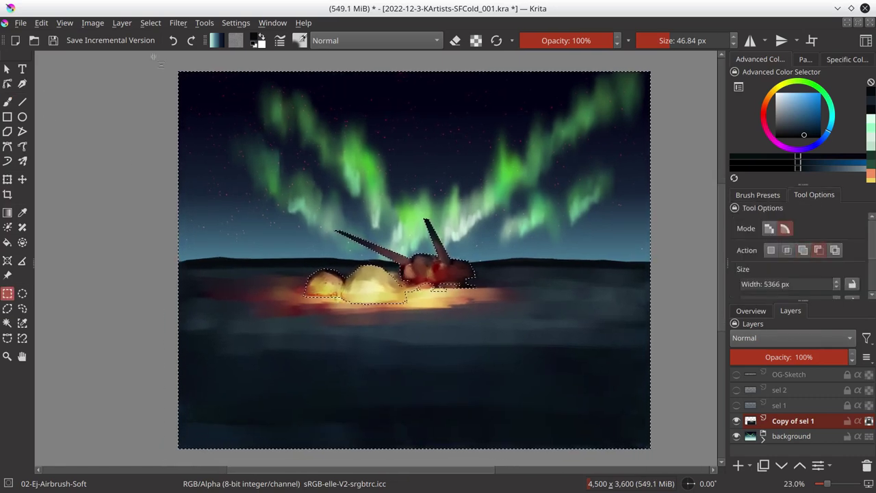
drag(154, 58, 675, 265)
click(151, 22)
key(b)
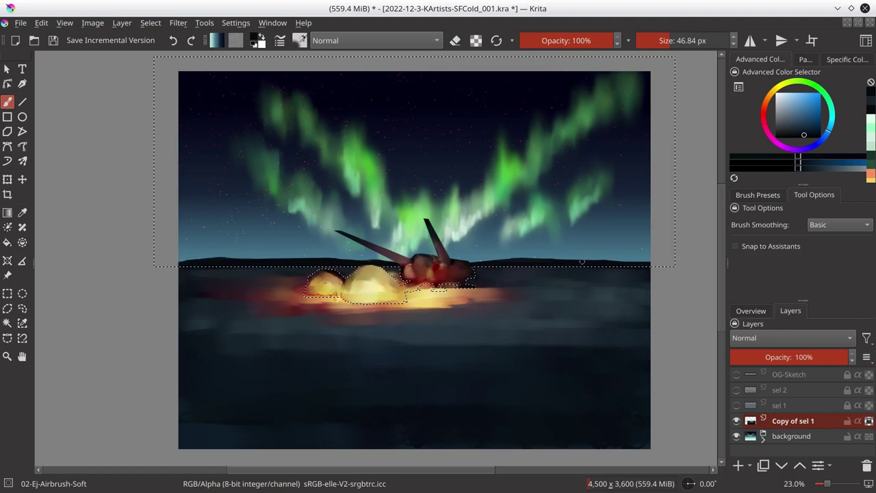
click(151, 23)
click(175, 78)
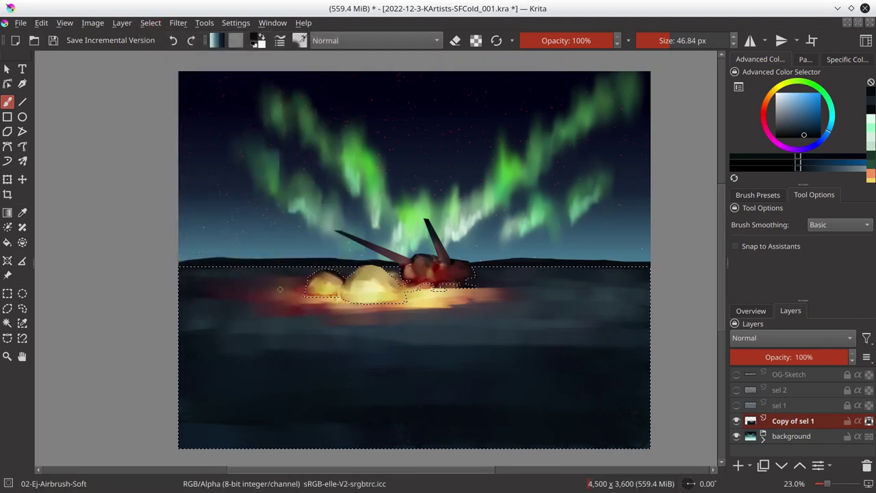
ctrl+click(252, 271)
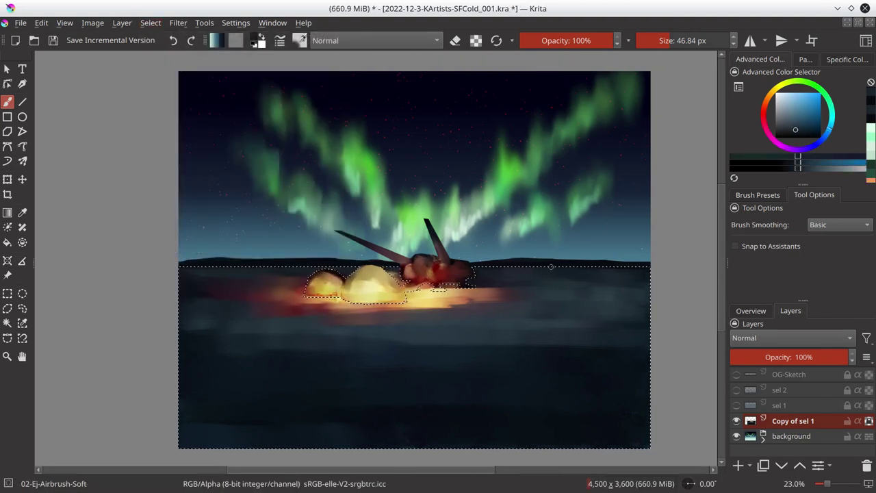
Clear the selection and make sel 2 visible and the working layer again
click(751, 310)
key(ctrl+shift+a)
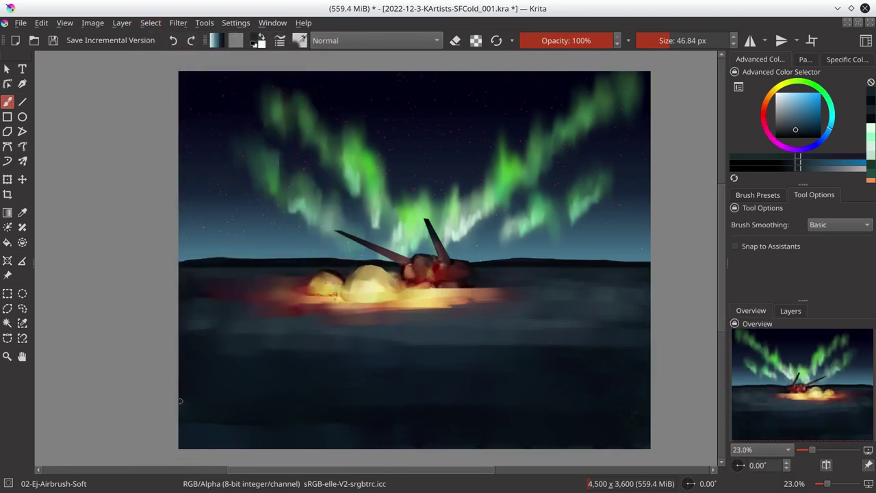
click(791, 311)
click(736, 389)
click(780, 390)
Select the tents and ship by colour region, hide sel 2, and brush on Copy of sel 1
click(7, 323)
click(199, 285)
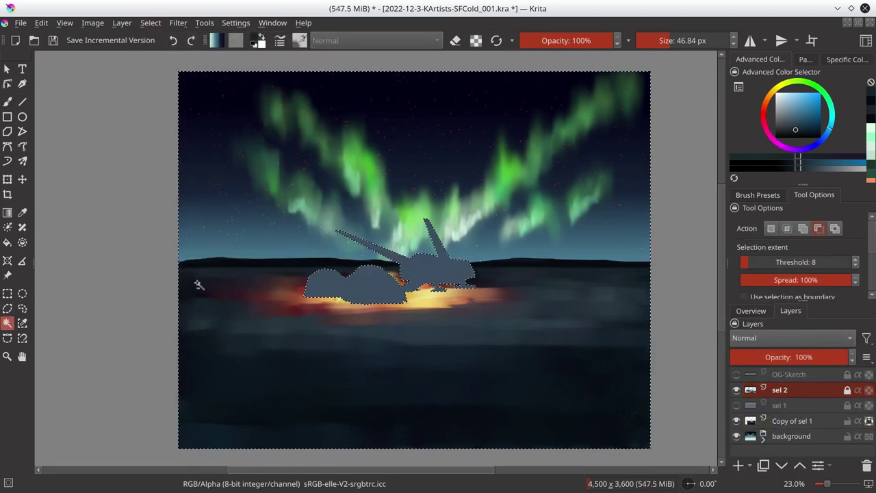
click(736, 389)
click(793, 420)
key(b)
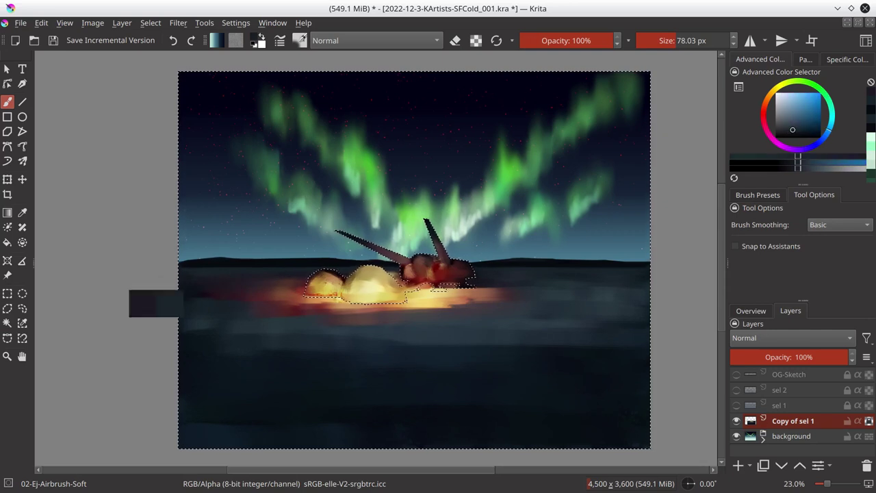
Try dark purple and blue, then sample red-orange, pale yellow and pink-red glow colours
click(790, 147)
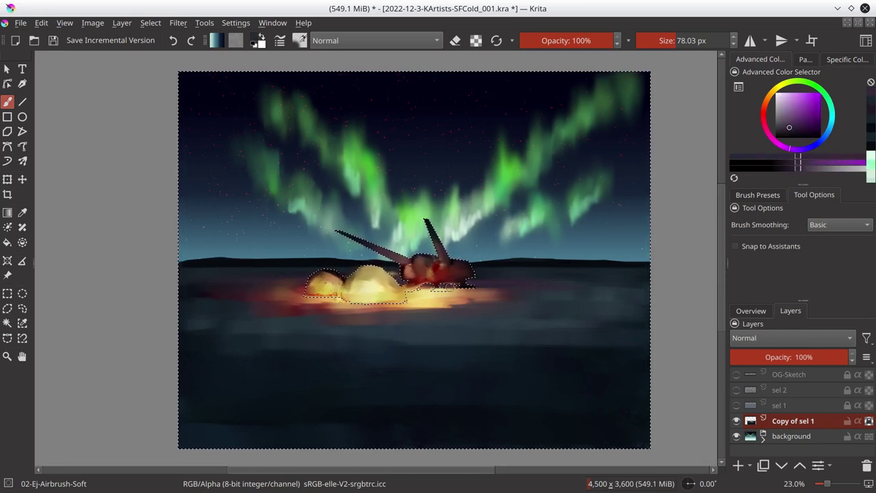
click(826, 134)
ctrl+click(287, 284)
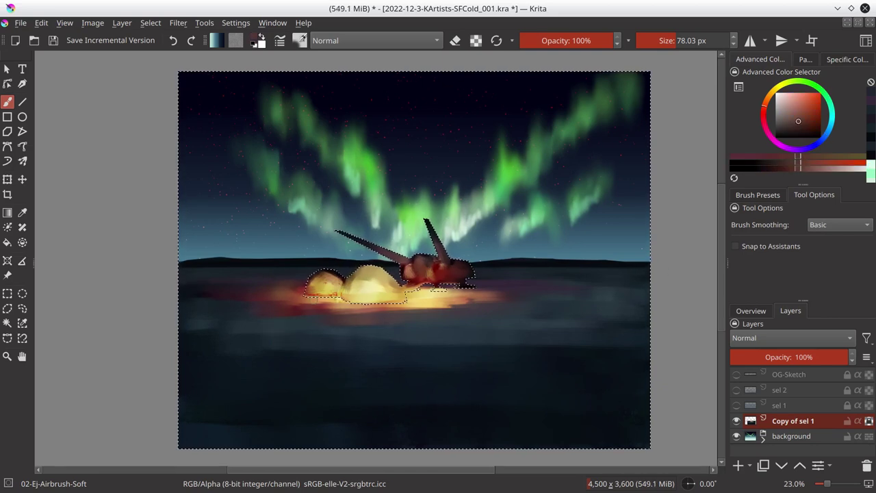
ctrl+click(411, 294)
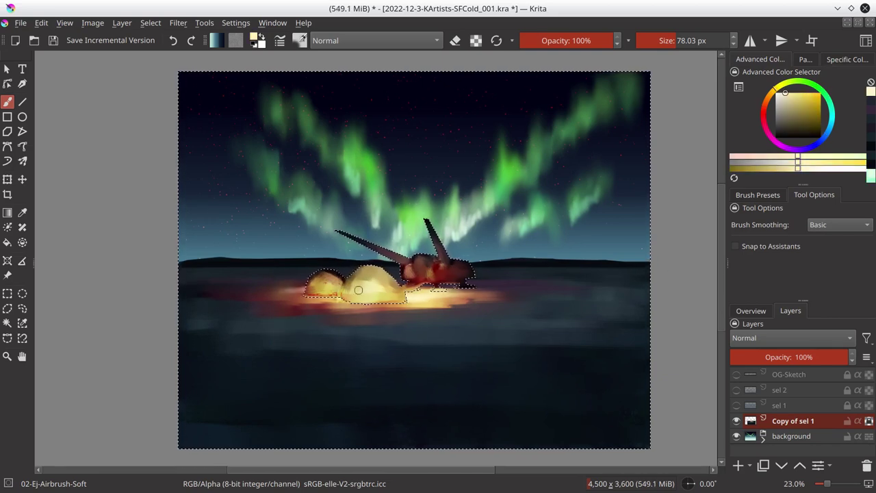
ctrl+click(261, 322)
ctrl+click(271, 313)
ctrl+click(408, 313)
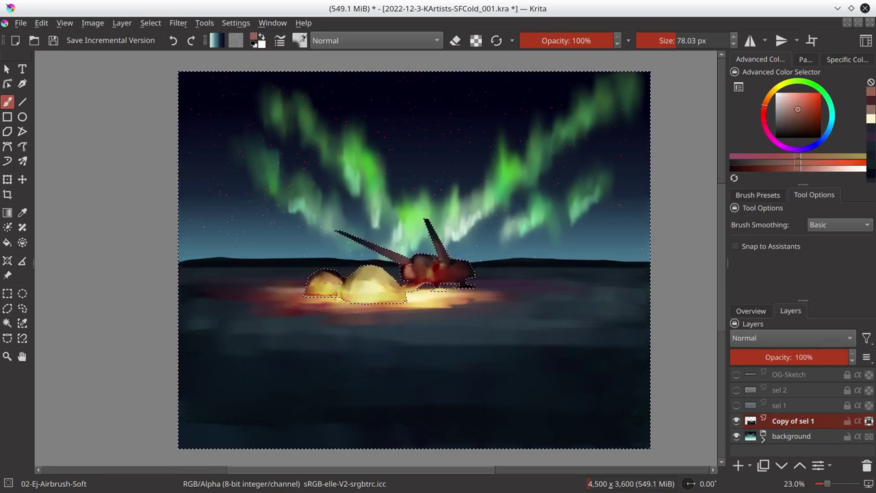
Sample a red-brown ground colour and paint warm glow strokes around the ship at about 187 px
ctrl+click(210, 289)
ctrl+click(471, 320)
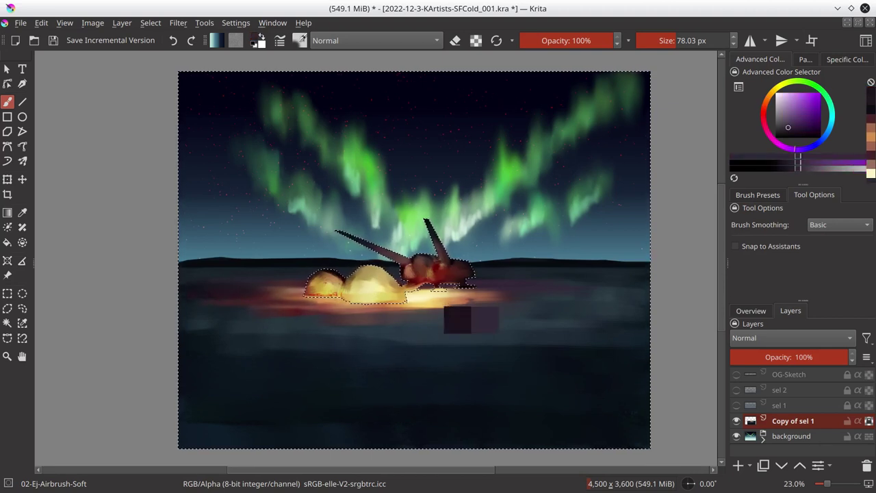
ctrl+click(381, 303)
drag(383, 307, 420, 319)
ctrl+click(281, 309)
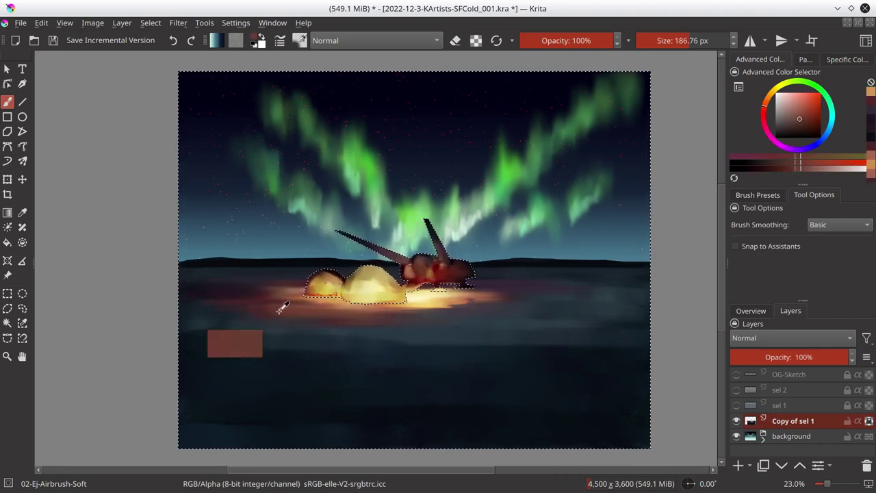
drag(281, 308, 557, 308)
Sample pink and dark blue ground colours with a 129 px brush, then zoom out
ctrl+click(294, 298)
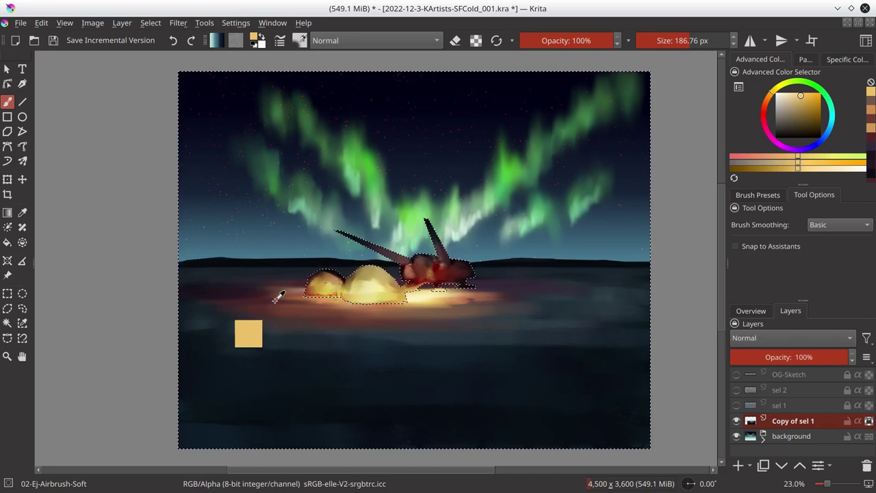
key(bracketleft)
ctrl+click(531, 297)
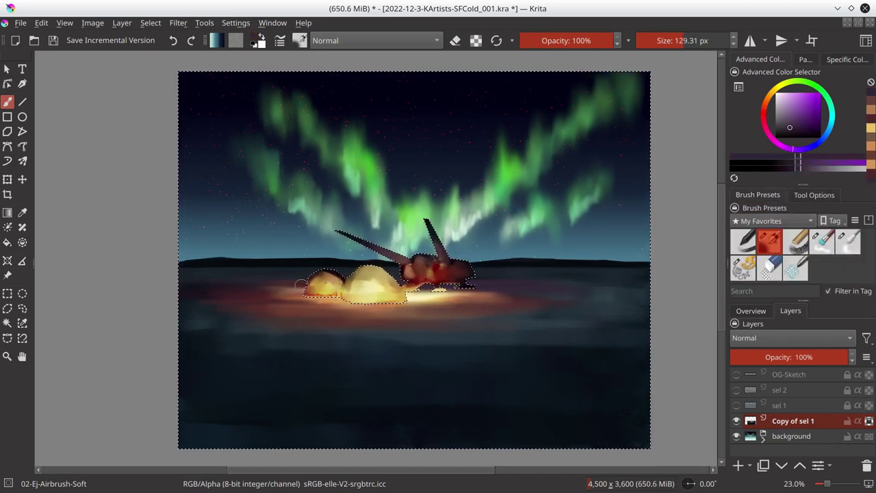
ctrl+click(207, 287)
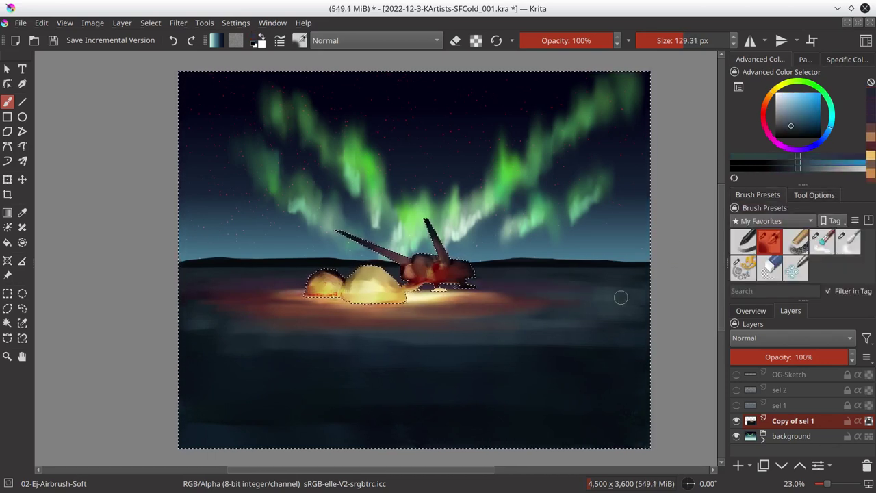
ctrl+click(537, 299)
key(bracketright)
scroll(533, 299, down, 2)
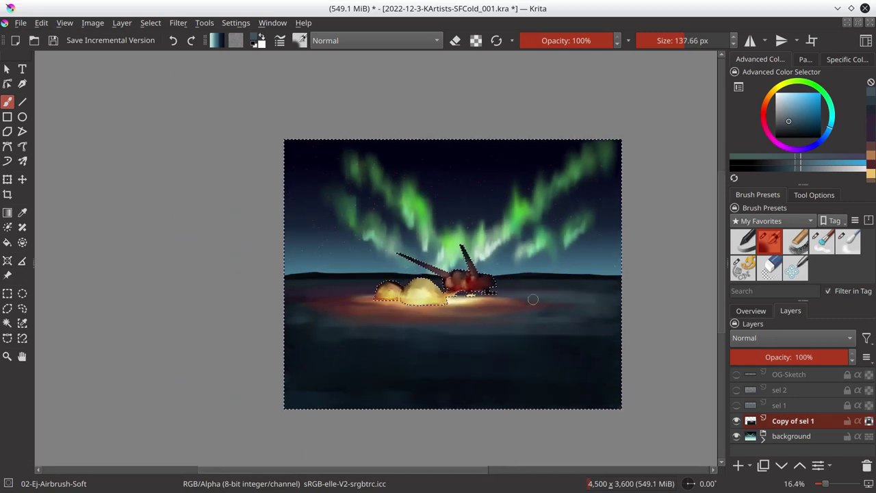
Sample dark red and blue ground colours, resizing the brush between 98 and 290 px
ctrl+click(349, 302)
key(bracketleft)
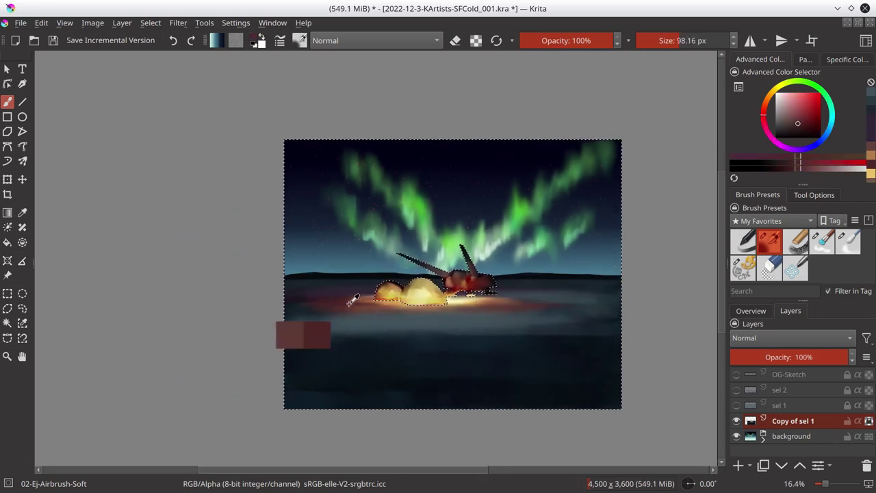
ctrl+click(318, 307)
key(bracketright)
key(bracketright)
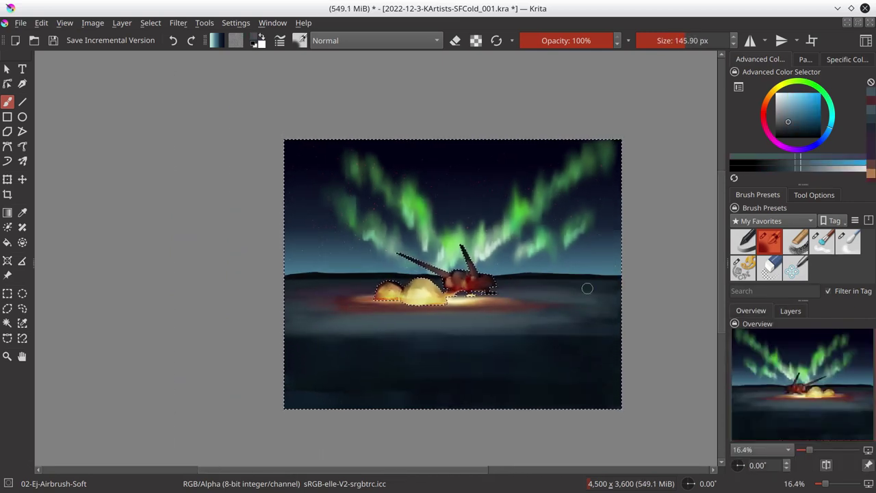
ctrl+click(538, 306)
key(bracketright)
key(bracketright)
key(bracketright)
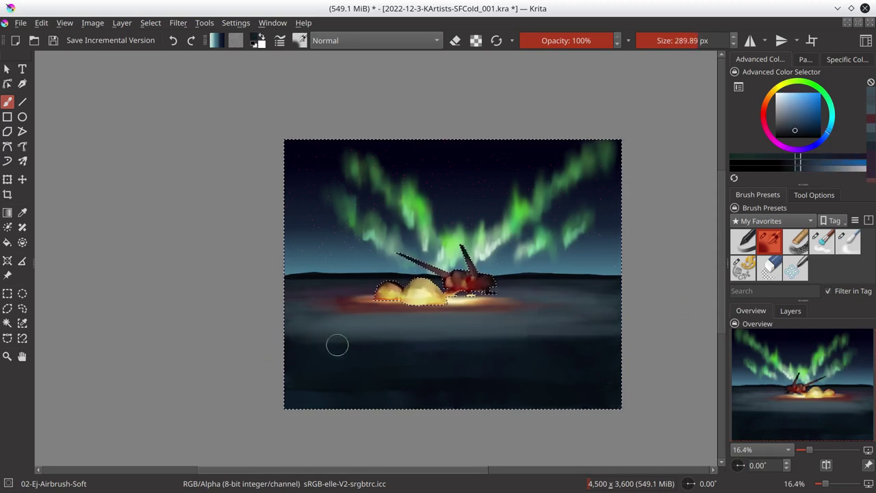
Sample lighter blue-grey and darker blue ground tones, brush sized 374 then 167 px
ctrl+click(548, 319)
ctrl+click(428, 346)
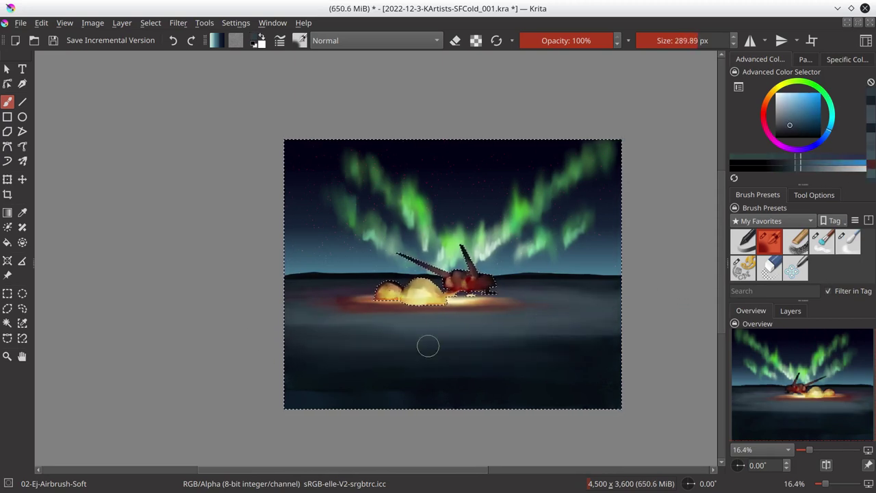
ctrl+click(438, 353)
ctrl+click(444, 357)
ctrl+click(479, 377)
key(bracketright)
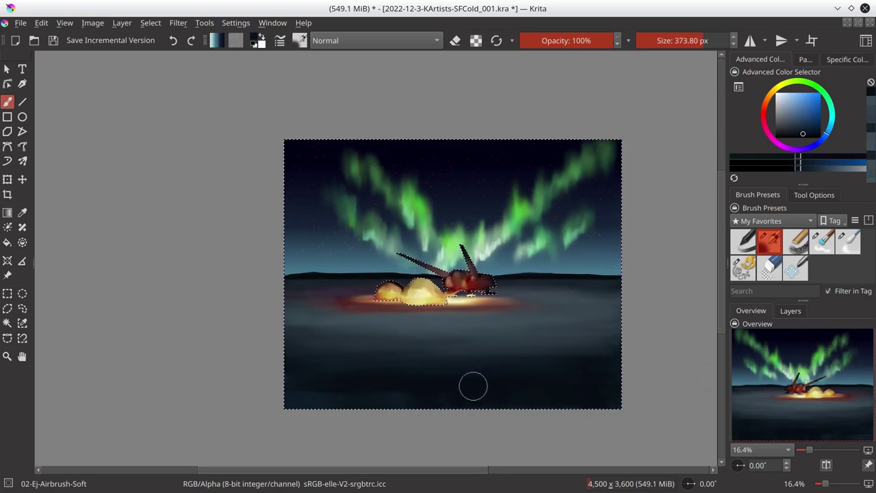
ctrl+click(438, 367)
ctrl+click(522, 344)
key(bracketleft)
key(bracketleft)
key(bracketleft)
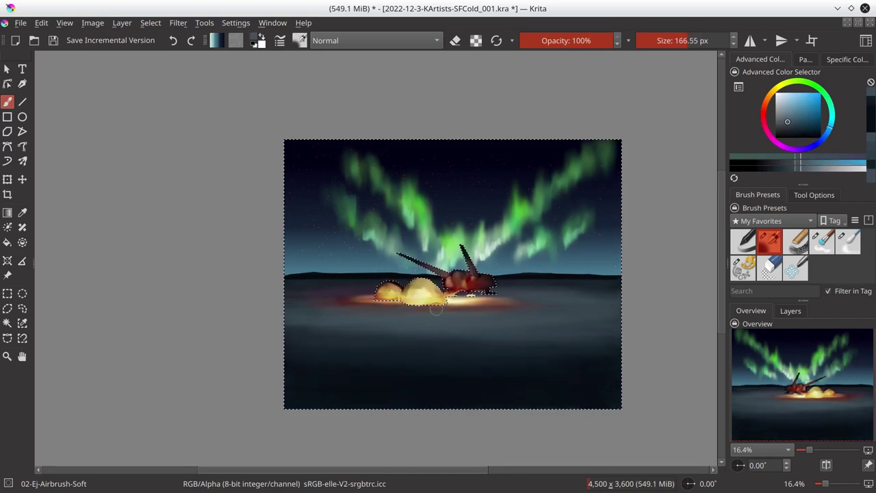
Paint a faint dark-red band below the glowing tents with a 121 px brush
ctrl+click(366, 311)
ctrl+click(531, 289)
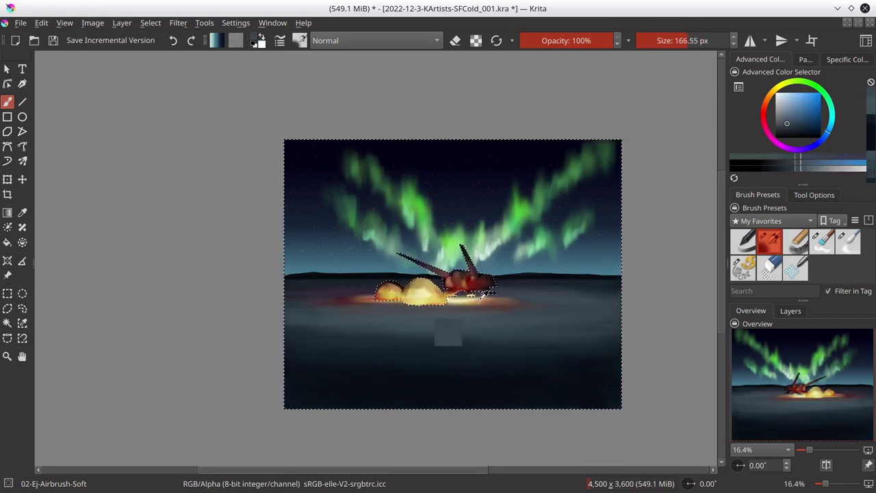
ctrl+click(449, 340)
ctrl+click(416, 299)
key(bracketleft)
drag(359, 305, 482, 308)
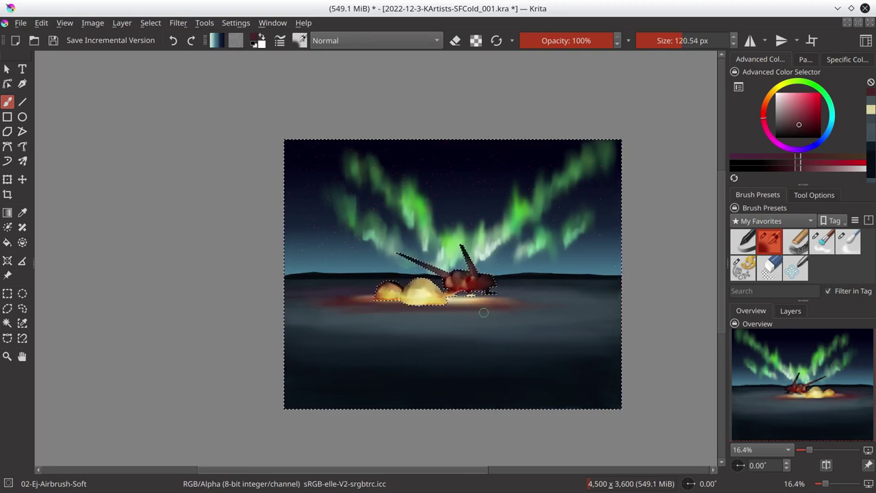
Save the painting and invert the selection
key(ctrl+s)
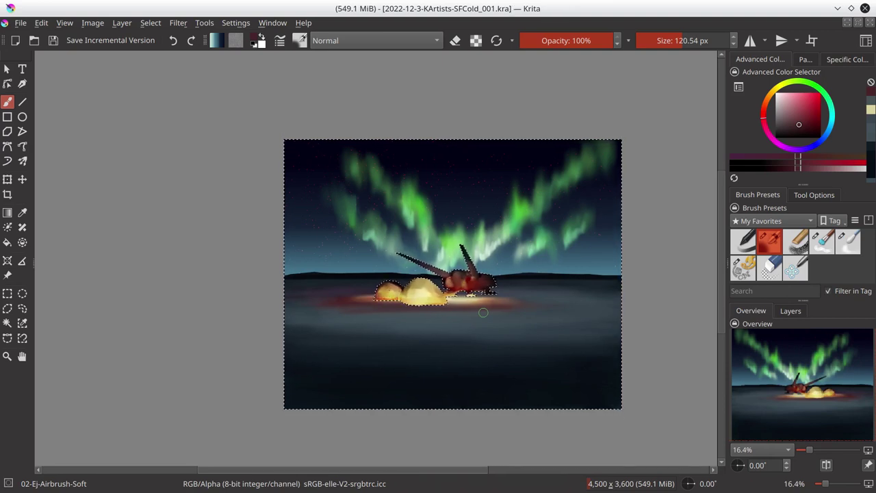
click(150, 22)
click(185, 69)
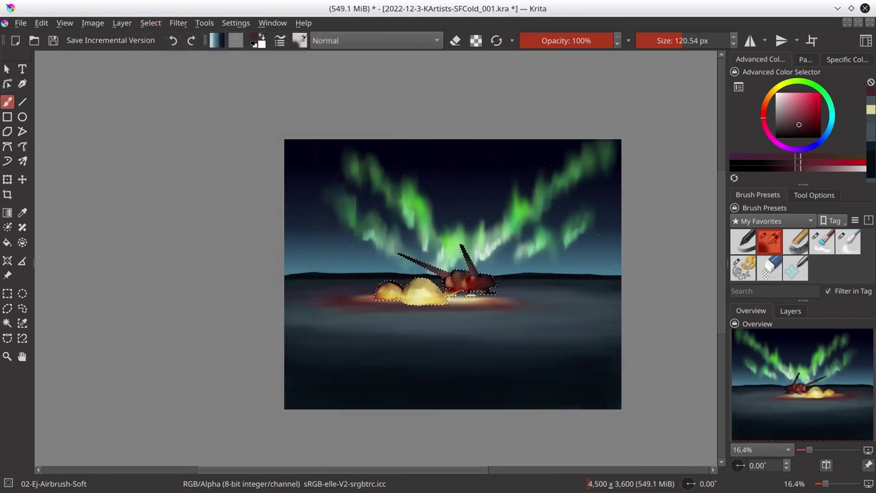
scroll(437, 283, up, 3)
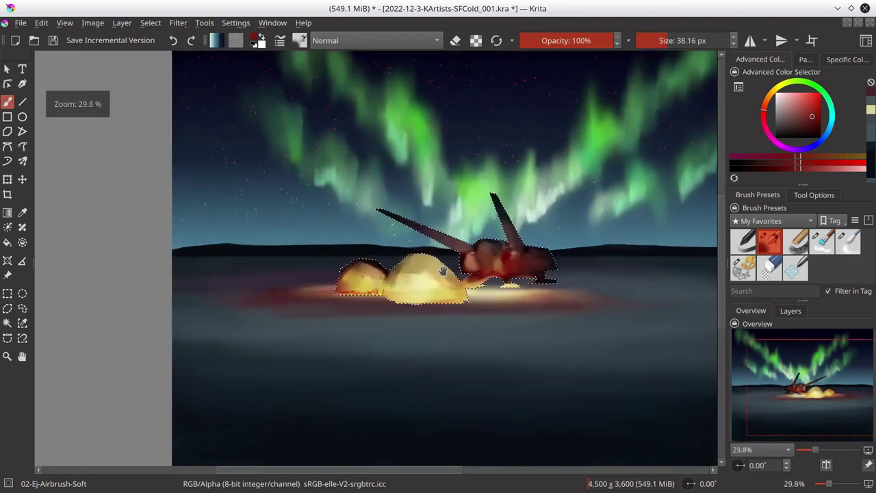
Paint a dark pink seam at the left tent's right edge with a 24 px brush
ctrl+click(437, 283)
key([)
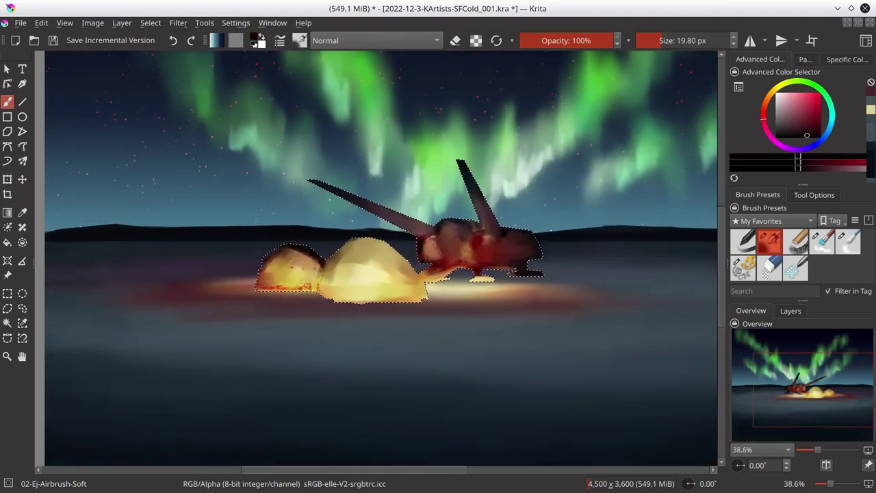
ctrl+click(383, 273)
ctrl+click(327, 260)
drag(322, 271, 320, 284)
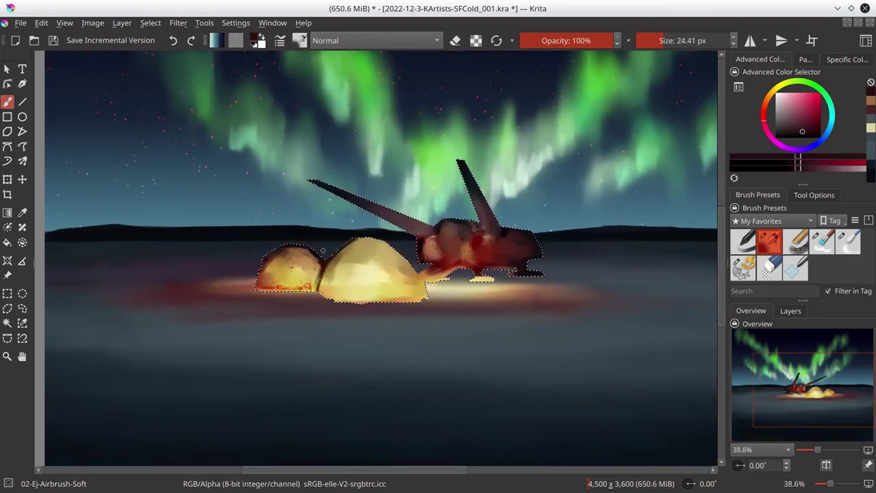
ctrl+click(323, 250)
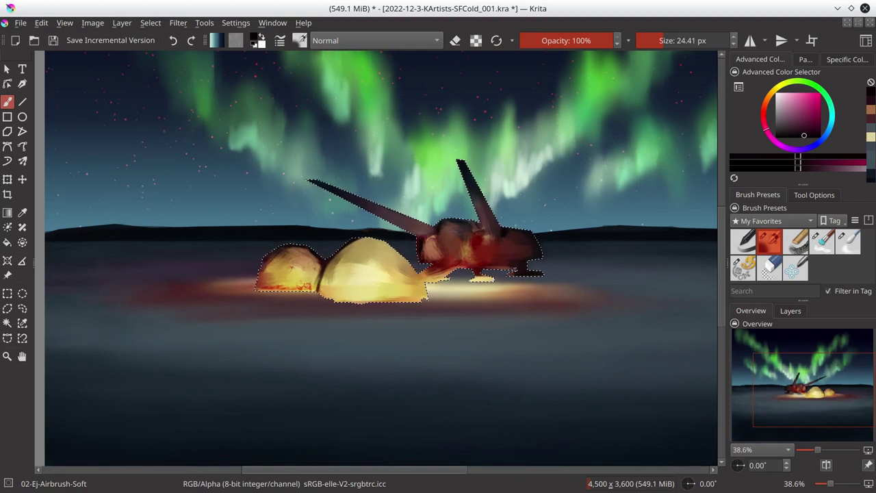
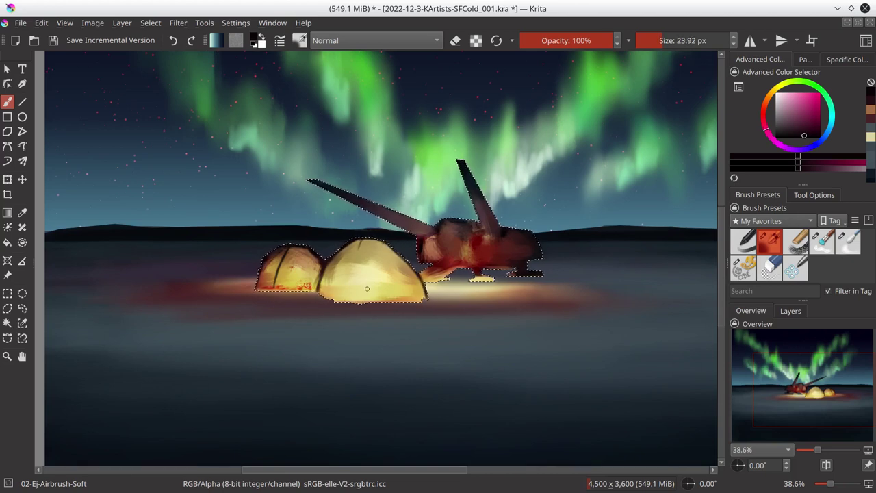
Paint a dark seam on the big tent and shade both tent bases red
key(bracketleft)
drag(364, 241, 352, 274)
ctrl+click(274, 321)
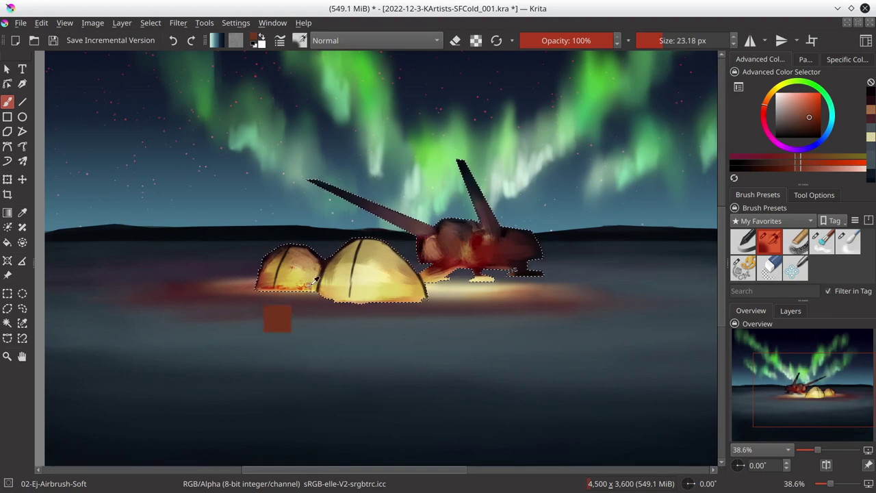
ctrl+click(287, 324)
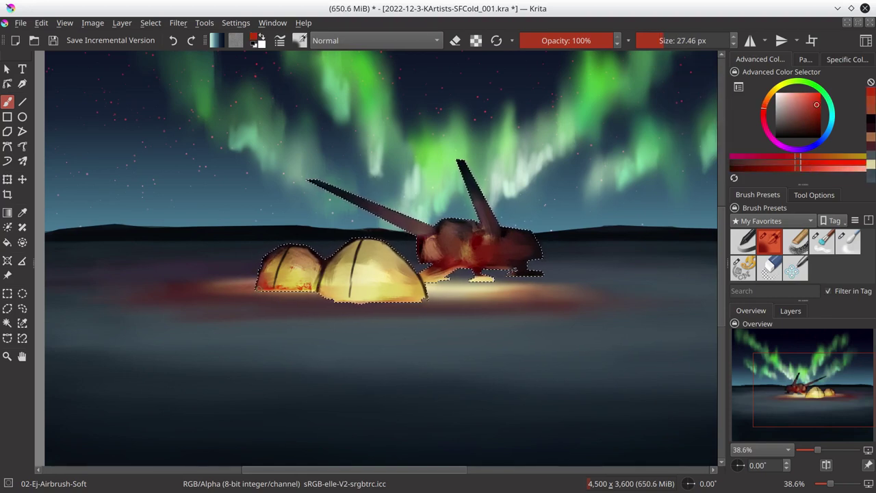
drag(311, 281, 291, 282)
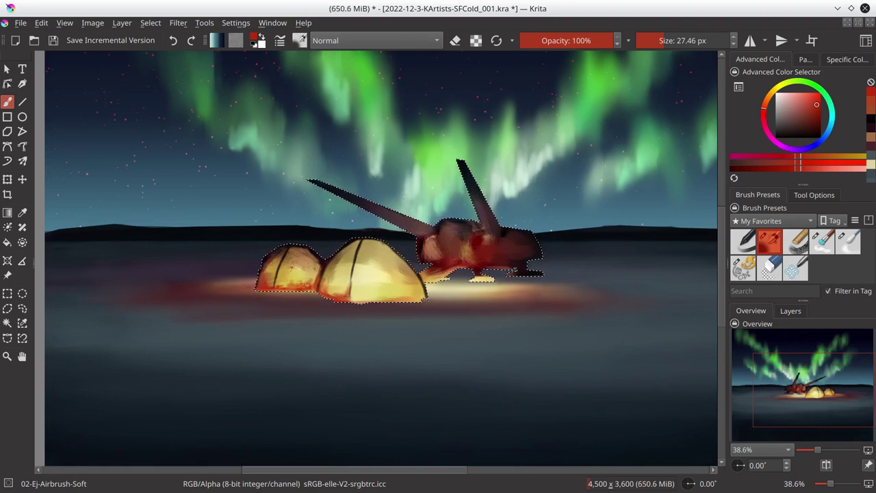
drag(377, 294, 384, 296)
Add broader red-orange shading to the small left tent, then deselect
key(bracketright)
drag(301, 254, 270, 281)
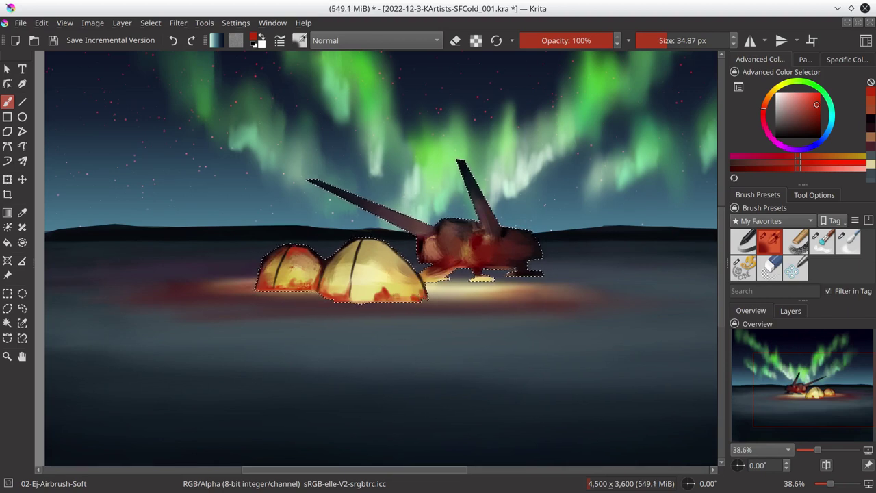
key(ctrl+shift+a)
key(bracketleft)
key(bracketleft)
key(bracketleft)
ctrl+click(317, 289)
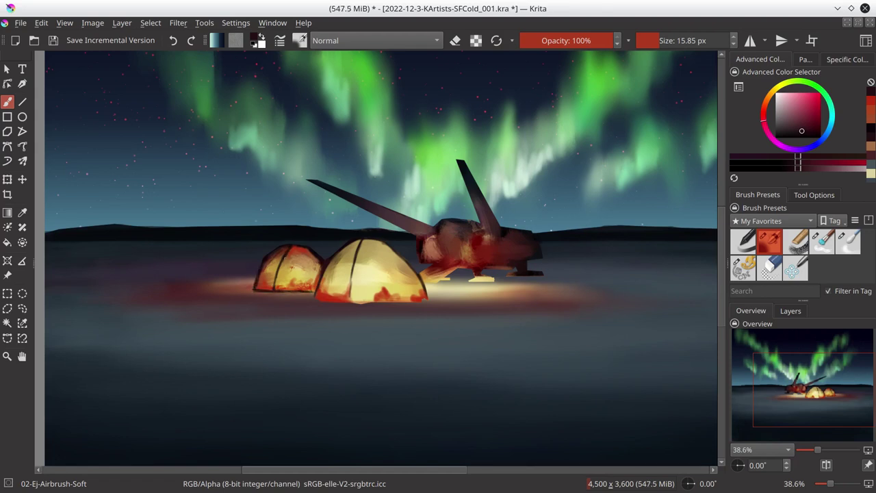
Sample reddish-brown, dark magenta and darker reds from the tent glow
key(bracketright)
key(bracketright)
ctrl+click(226, 274)
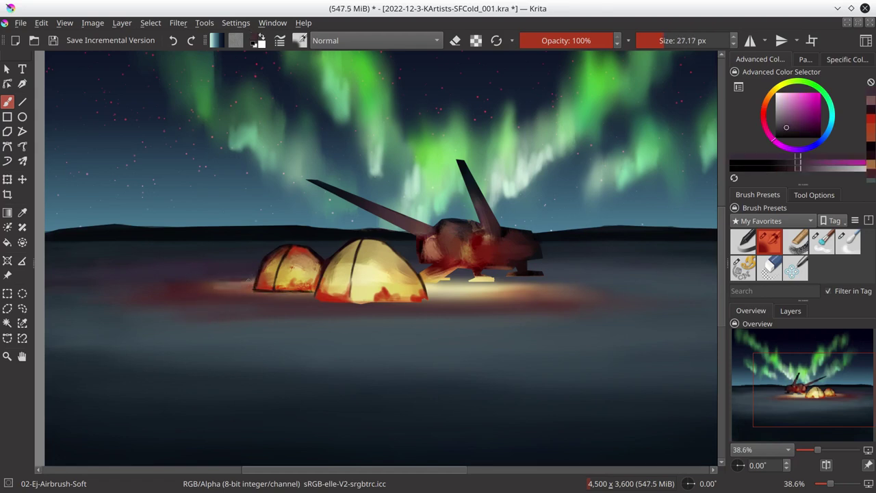
ctrl+click(221, 305)
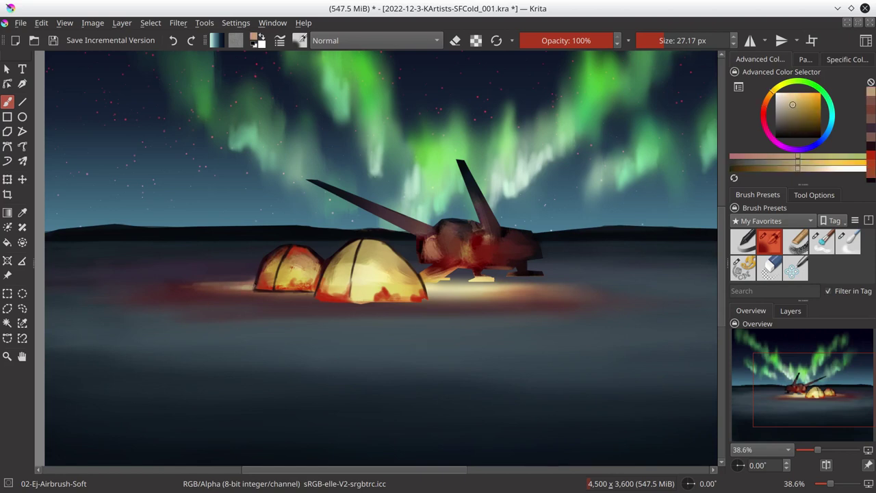
ctrl+click(254, 279)
ctrl+click(213, 283)
ctrl+click(179, 287)
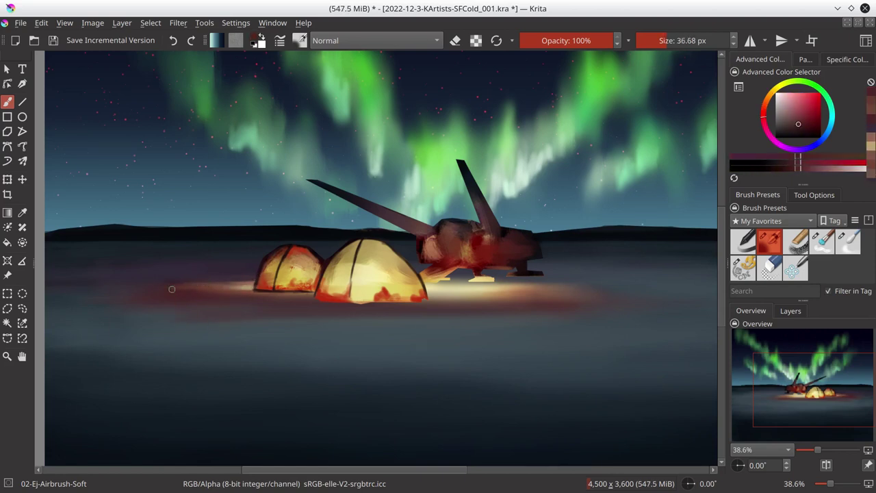
key(bracketright)
key(bracketleft)
key(bracketleft)
ctrl+click(309, 291)
key(bracketleft)
key(bracketleft)
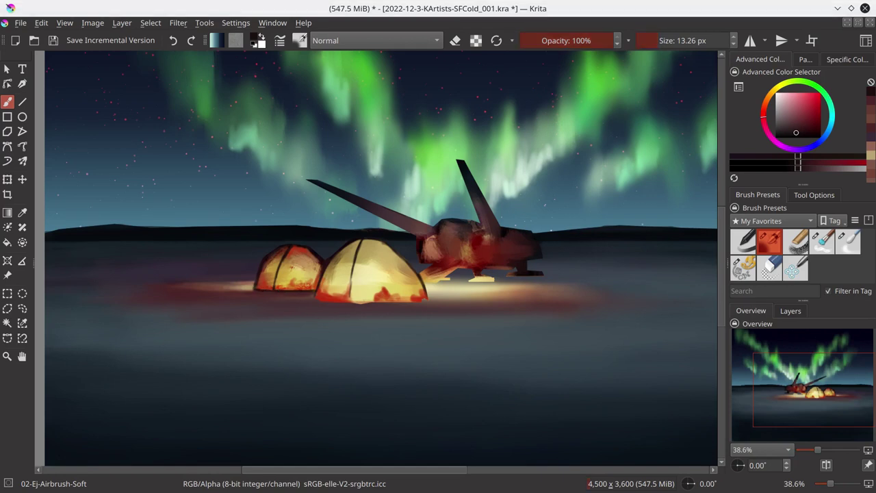
Dab small red strokes on the left tent and an orange touch on the tent
ctrl+click(291, 274)
key(bracketright)
key(bracketright)
key(bracketright)
mouse_move(260, 277)
mouse_down()
mouse_move(264, 288)
mouse_move(281, 284)
mouse_up()
key(bracketleft)
key(bracketleft)
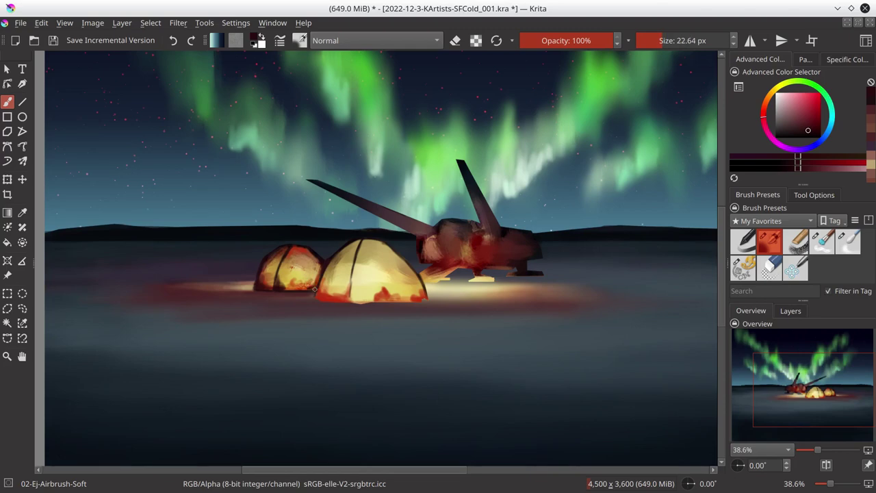
key(bracketleft)
ctrl+click(535, 295)
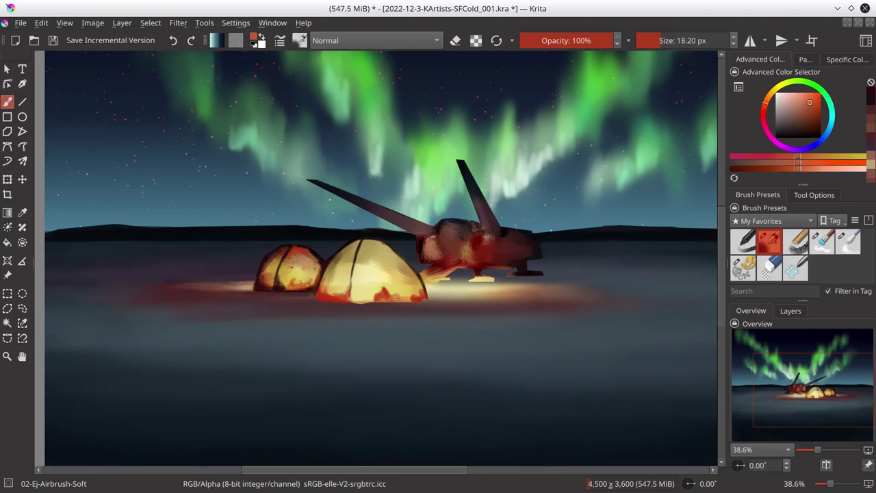
click(343, 271)
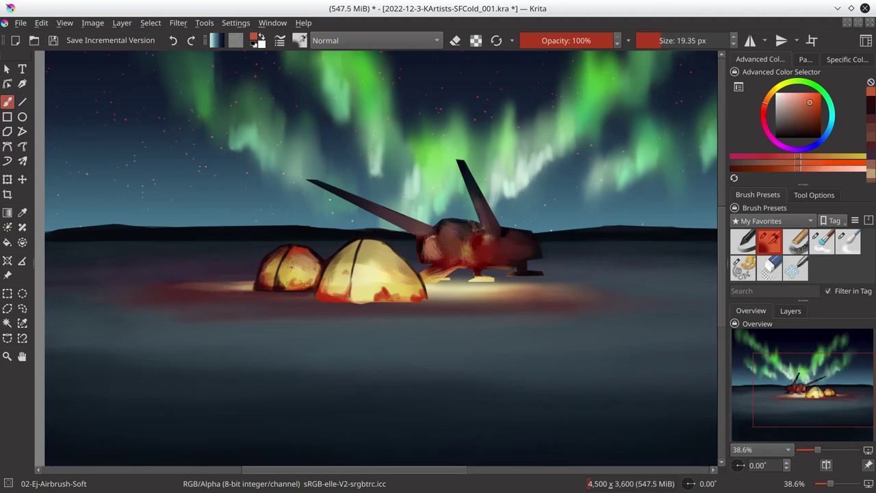
scroll(390, 239, up, 3)
Zoom in and sketch three seated figures inside the big tent
scroll(390, 239, up, 2)
key(bracketleft)
key(bracketleft)
key(bracketleft)
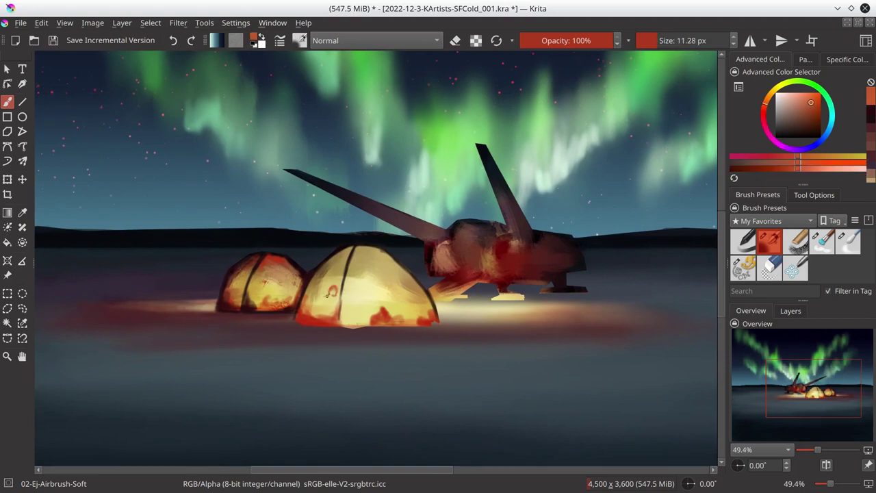
mouse_move(357, 296)
mouse_down()
mouse_move(370, 284)
mouse_move(378, 309)
mouse_move(352, 322)
mouse_move(392, 293)
mouse_move(404, 307)
mouse_up()
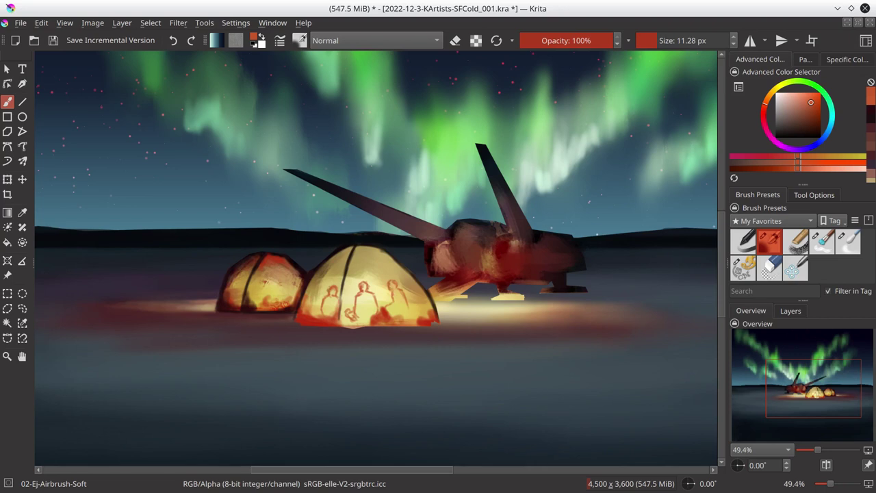
key(bracketright)
key(bracketright)
key(bracketright)
Darken and define the three figures, switch to 04-Ej-Blender-Textured, and save
drag(329, 289, 331, 316)
mouse_move(358, 286)
mouse_down()
mouse_move(369, 314)
mouse_move(347, 324)
mouse_up()
mouse_move(393, 278)
mouse_down()
mouse_move(395, 309)
mouse_move(409, 320)
mouse_up()
click(821, 242)
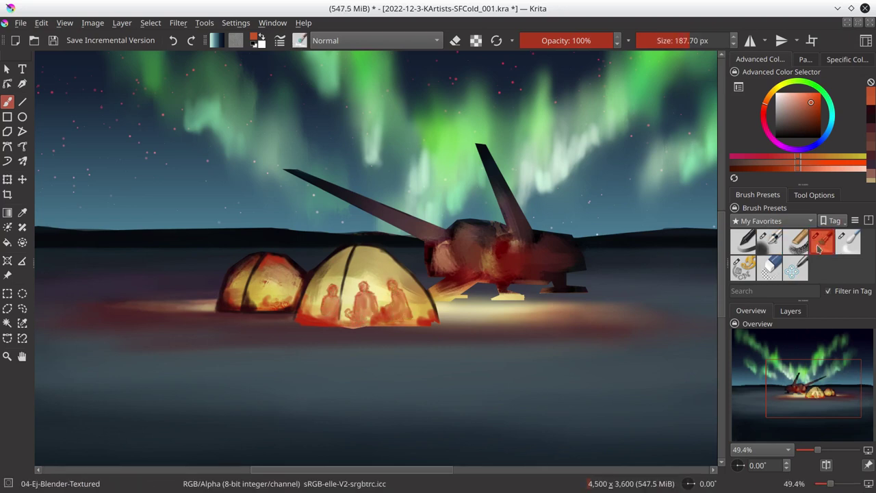
key(bracketleft)
key(bracketleft)
key(bracketleft)
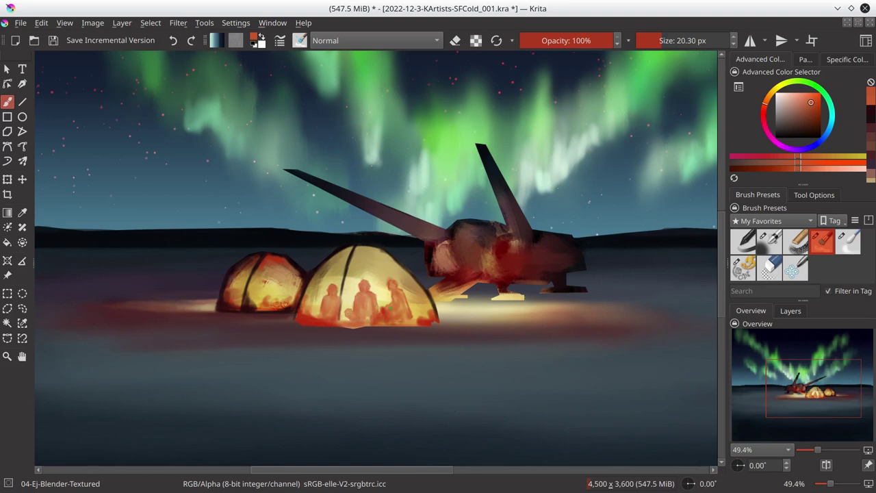
key(ctrl+s)
With the soft airbrush and sampled tent colours, paint a small figure in the left tent
click(770, 241)
key([)
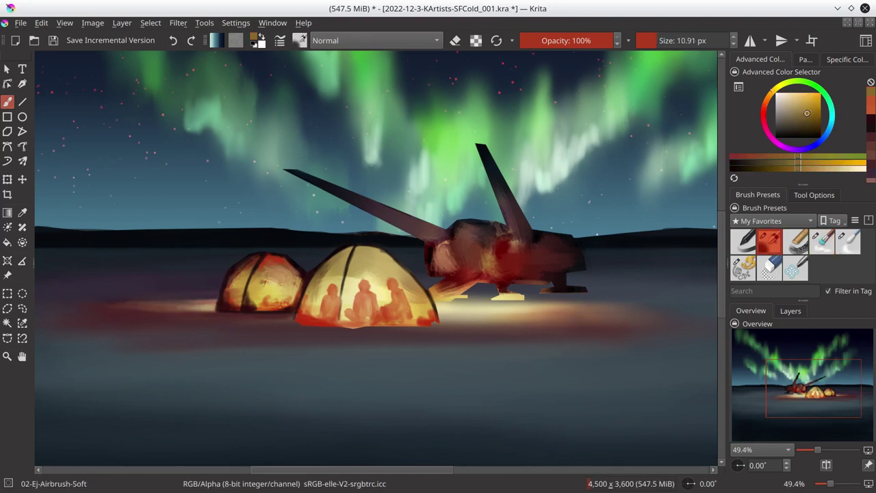
ctrl+click(264, 285)
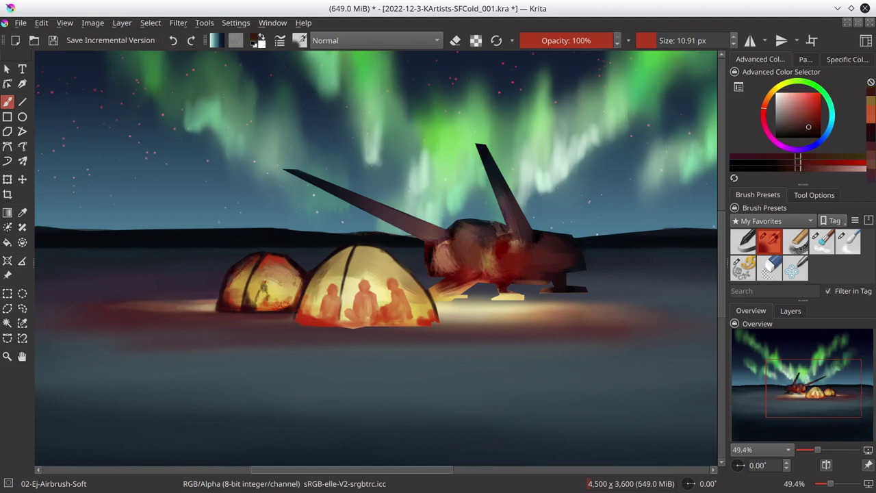
key(bracketright)
ctrl+click(338, 291)
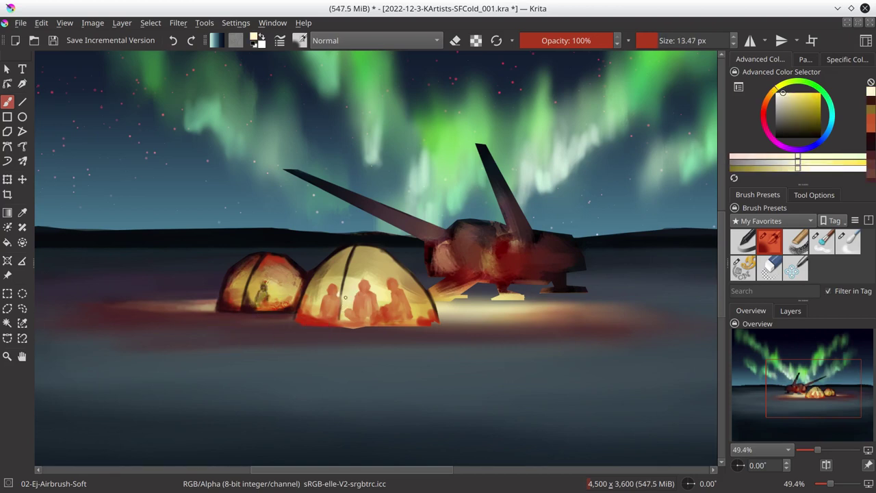
key(bracketright)
key(bracketright)
drag(268, 292, 252, 291)
Blend the figure with the textured brush, then load dark red and orange-red
key(slash)
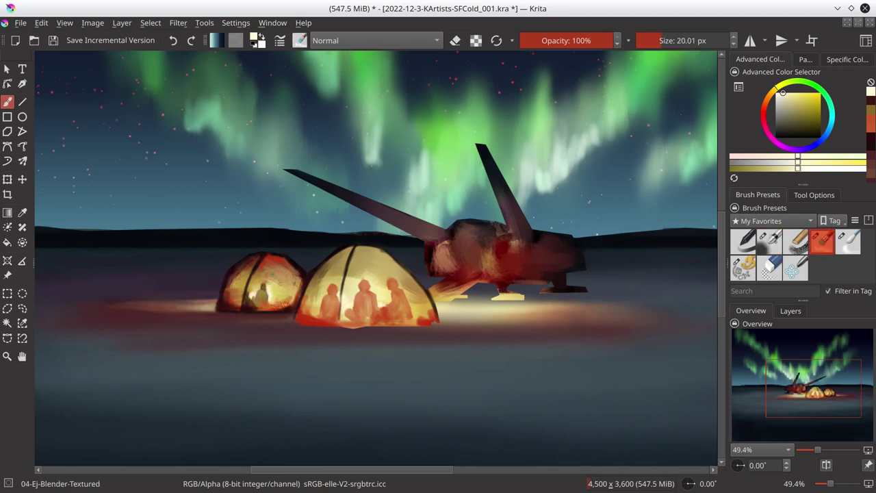
key(bracketright)
key(bracketright)
ctrl+click(322, 284)
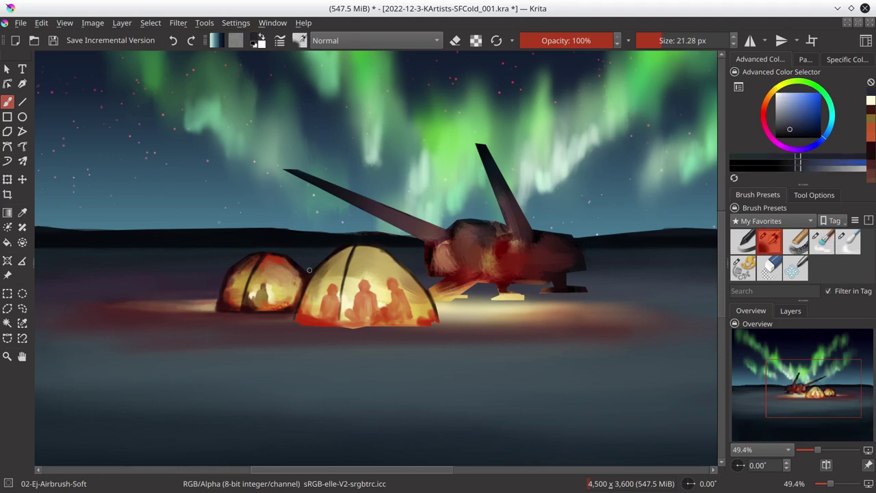
ctrl+click(342, 275)
key(slash)
key(bracketright)
key(bracketright)
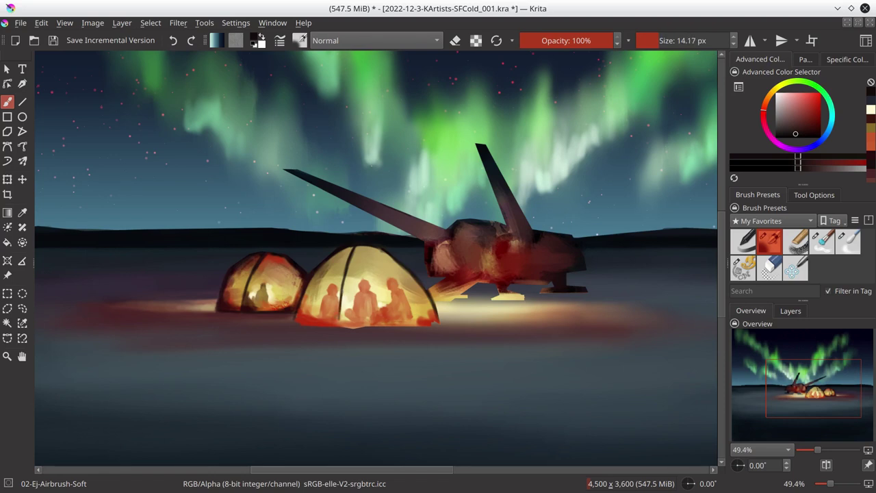
ctrl+click(343, 302)
key(bracketright)
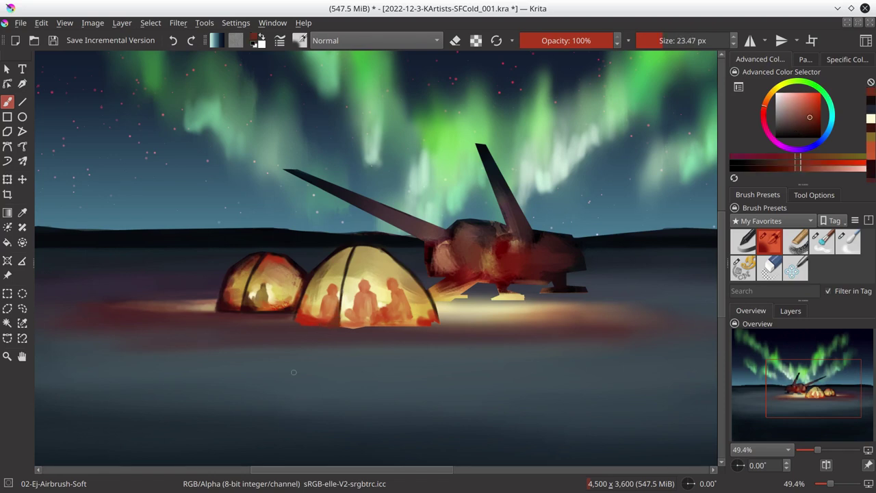
Sample golden and pale yellows plus a dark red from the left tent
ctrl+click(264, 285)
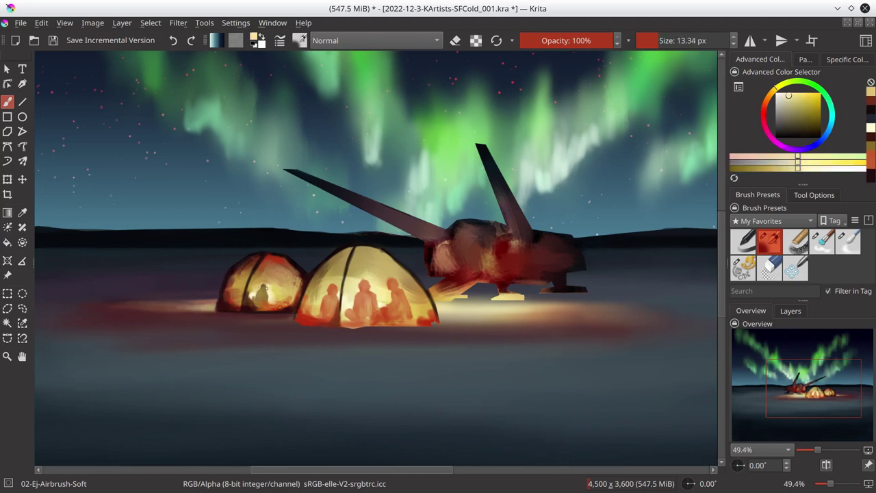
ctrl+click(270, 288)
key(bracketleft)
key(bracketleft)
key(bracketleft)
ctrl+click(240, 298)
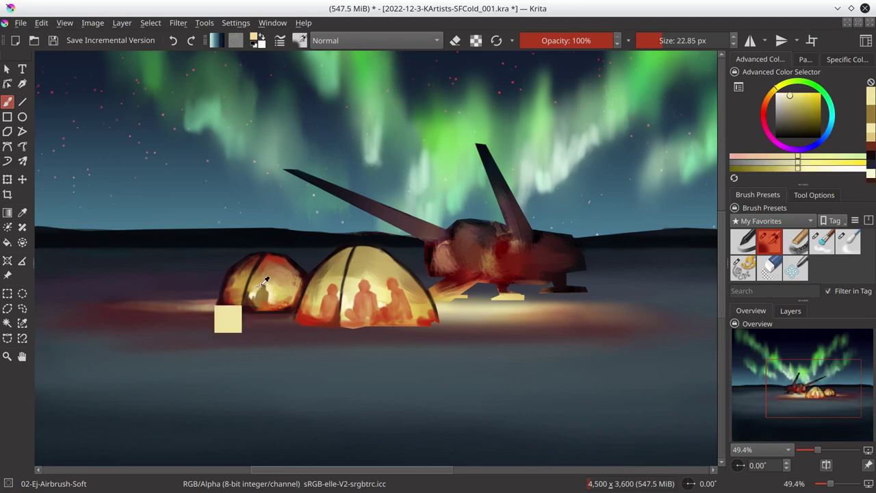
ctrl+click(233, 308)
key(bracketright)
key(bracketright)
key(bracketright)
ctrl+click(245, 254)
key(bracketleft)
key(bracketleft)
key(bracketleft)
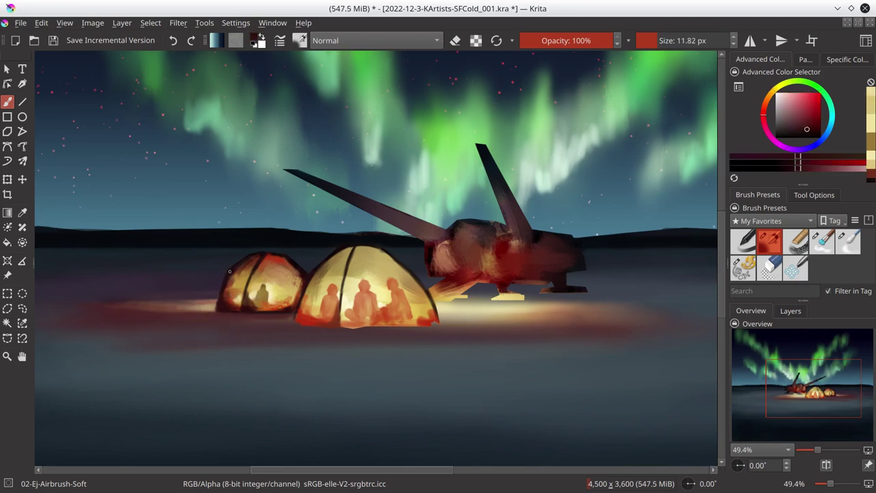
Sample dark blue, tan-brown and dark magenta tones around the left tent
ctrl+click(232, 267)
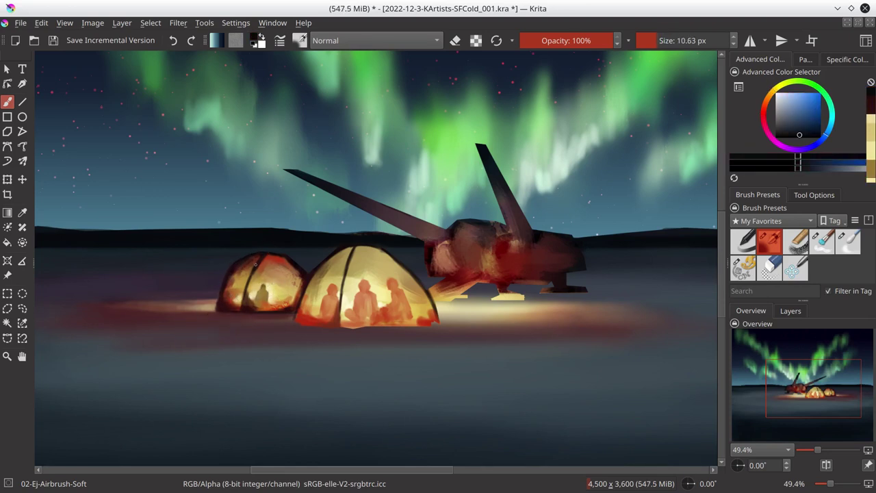
ctrl+click(212, 301)
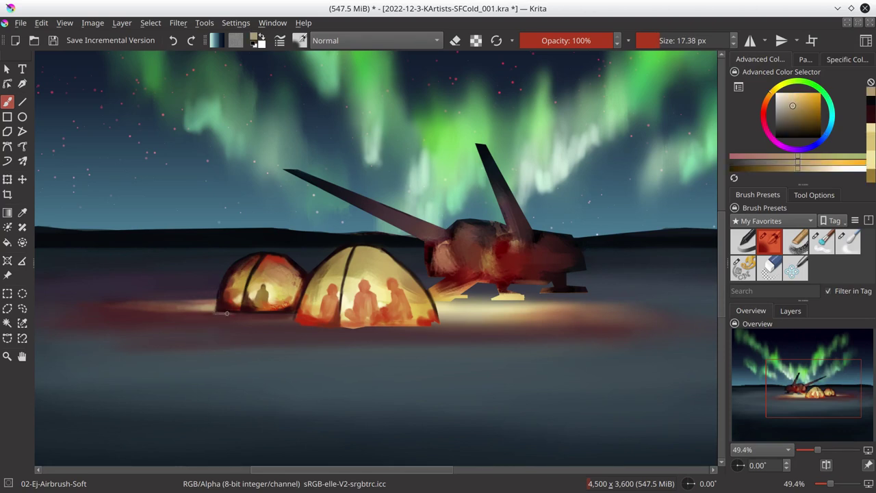
ctrl+click(198, 314)
ctrl+click(185, 316)
ctrl+click(238, 313)
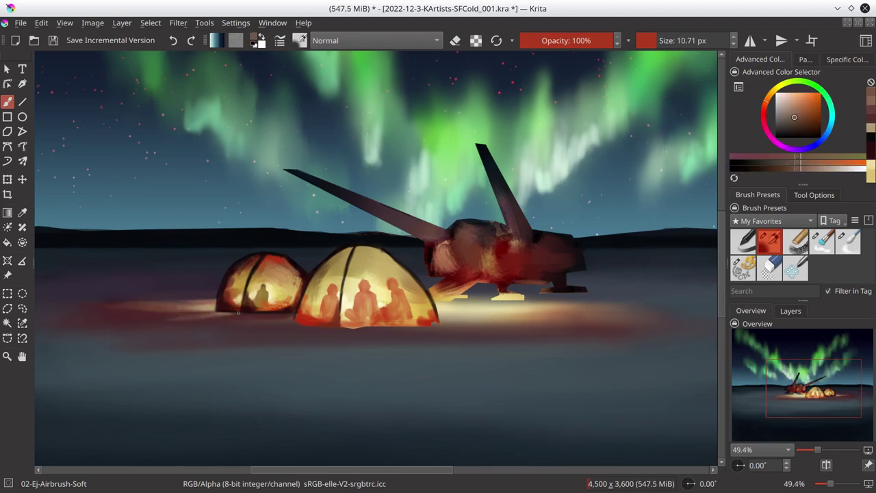
ctrl+click(186, 311)
ctrl+click(150, 301)
key(bracketright)
key(bracketright)
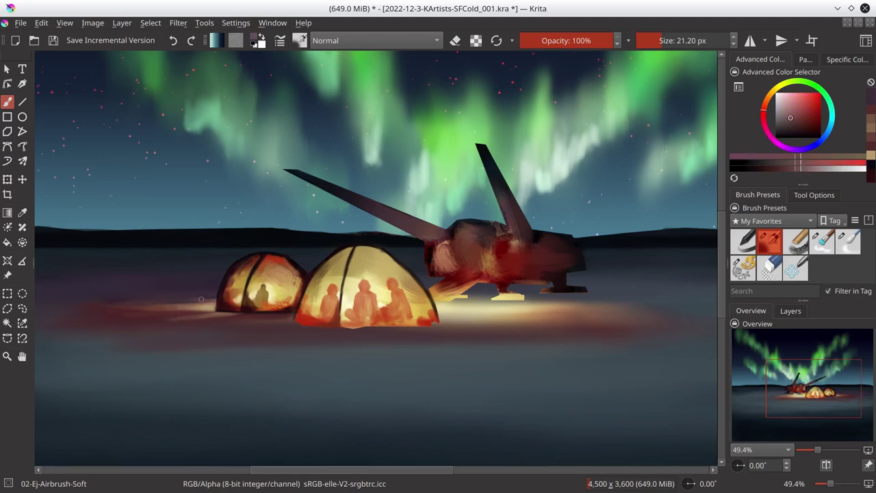
ctrl+click(188, 298)
Save, then sample dark reds and set the brush to about 13 px
key(ctrl+s)
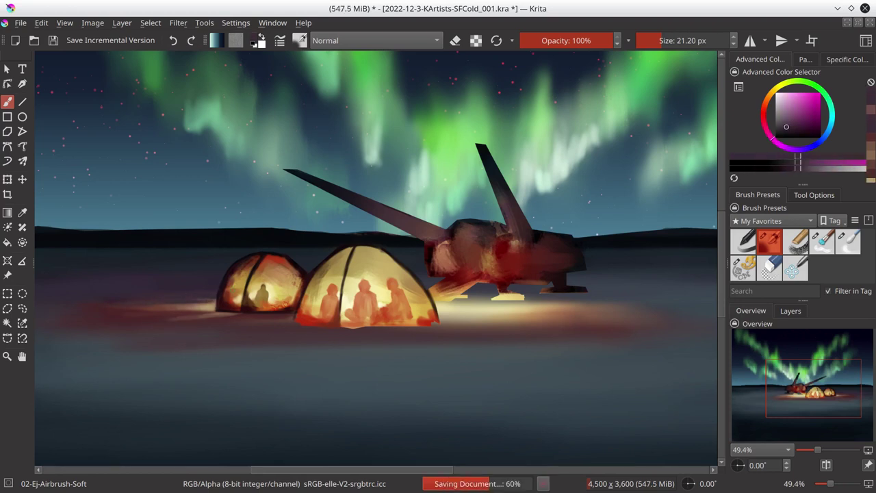
ctrl+click(243, 312)
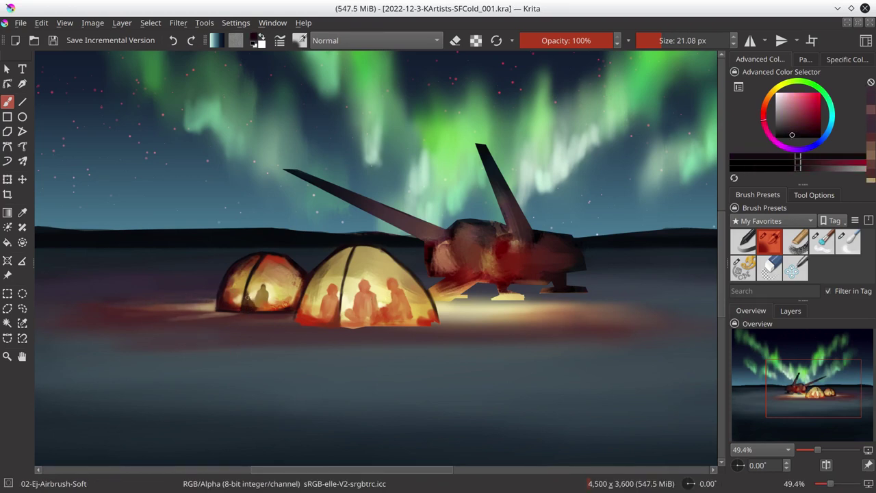
key(bracketleft)
key(bracketleft)
drag(242, 313, 252, 320)
ctrl+click(205, 321)
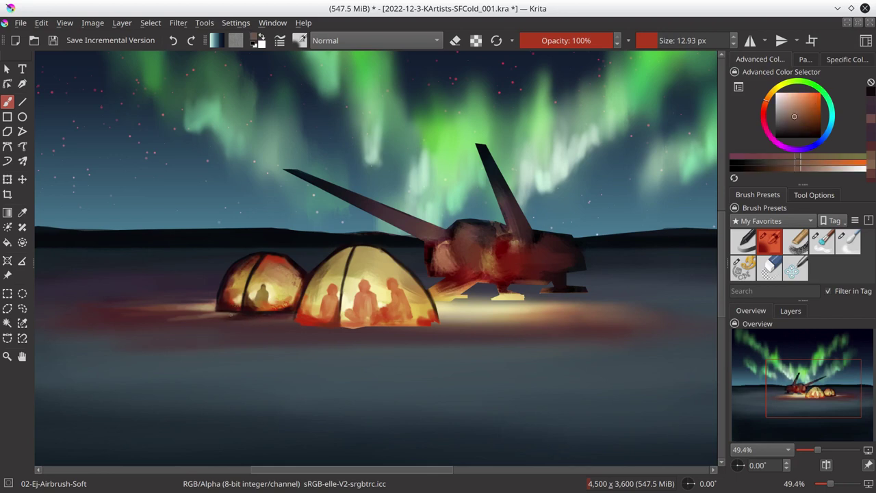
key(bracketright)
key(bracketright)
ctrl+click(216, 301)
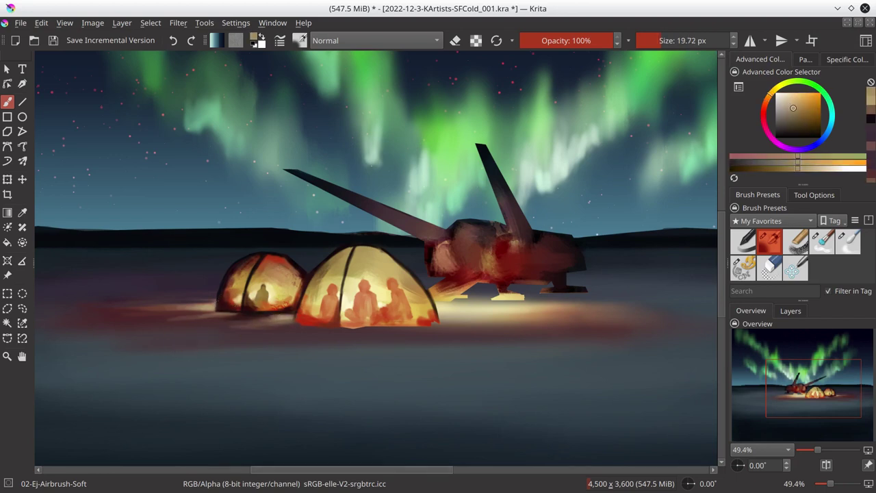
ctrl+click(298, 319)
key(bracketright)
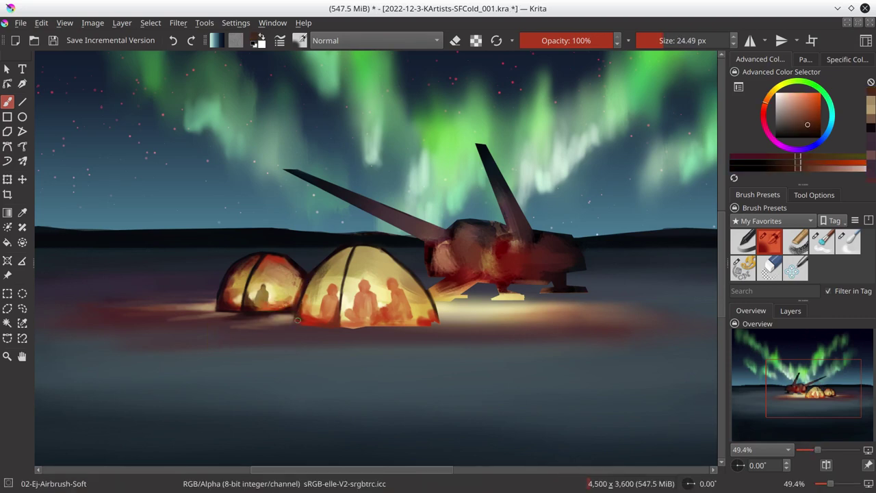
ctrl+click(306, 319)
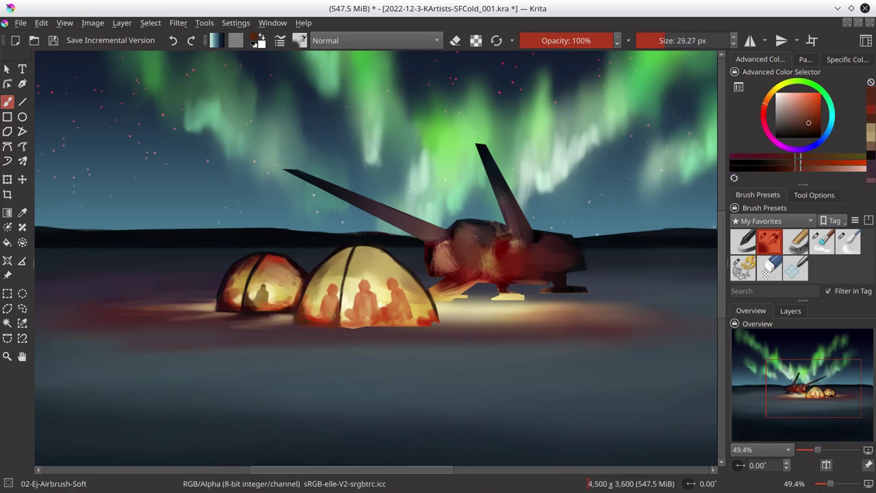
key(bracketleft)
key(bracketleft)
Darken the front tent's middle pole and lower middle, then save
drag(345, 256, 340, 330)
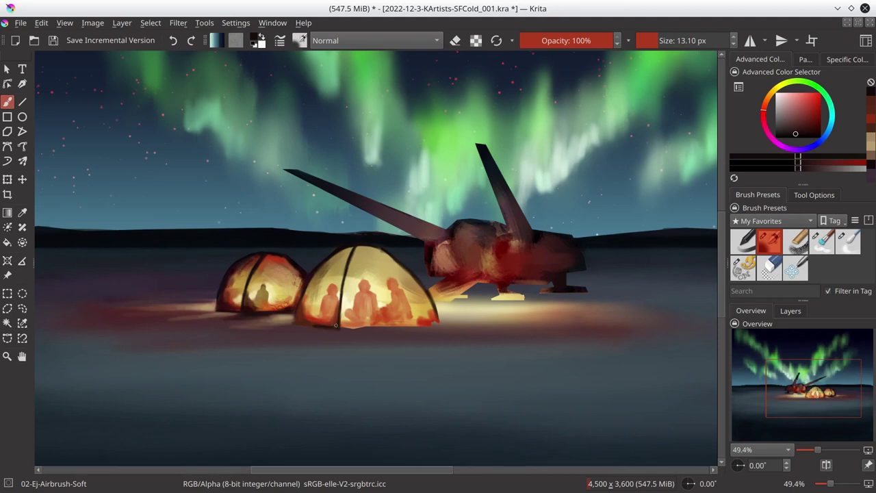
ctrl+click(347, 321)
key(bracketright)
key(bracketright)
key(bracketright)
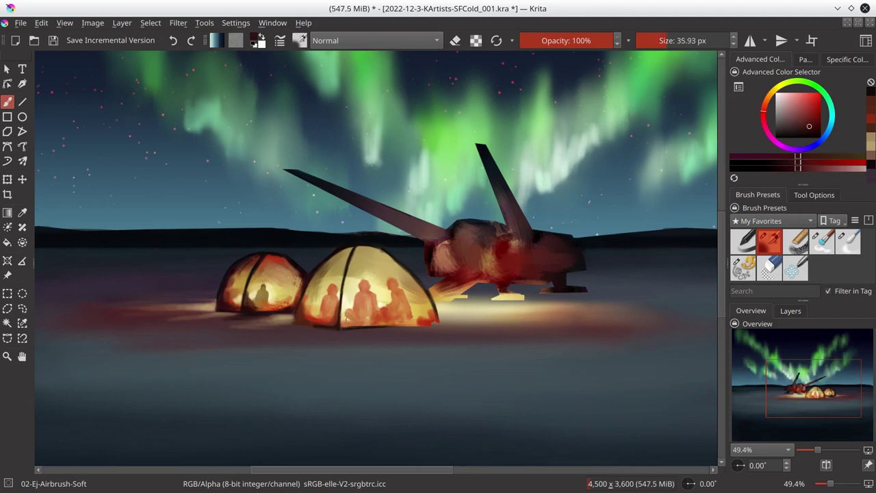
drag(346, 320, 354, 304)
key(bracketleft)
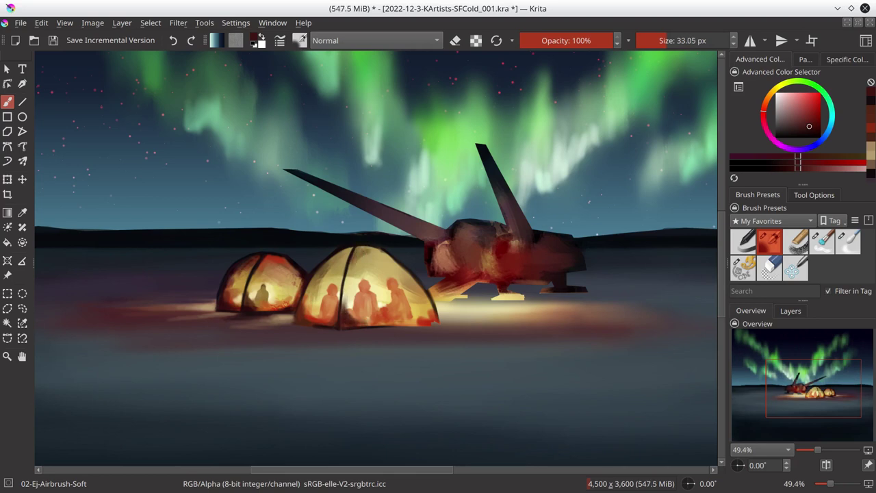
ctrl+click(376, 248)
key(bracketleft)
key(bracketleft)
key(bracketleft)
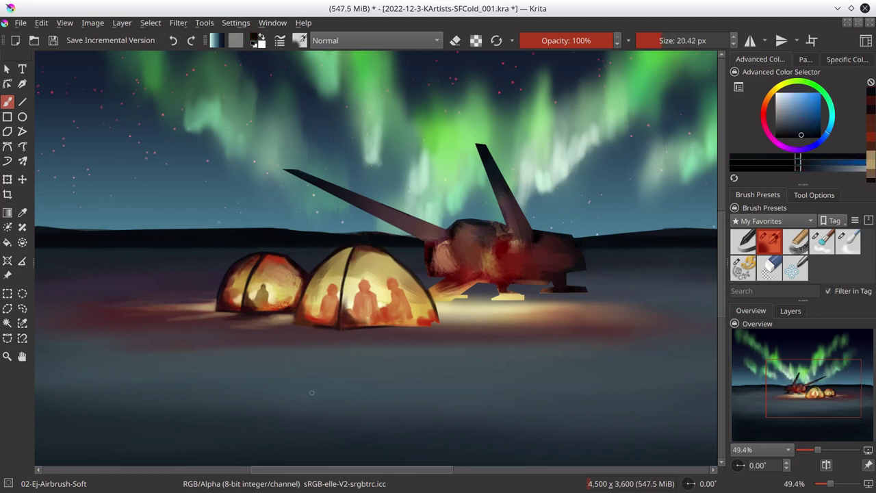
ctrl+click(357, 291)
key(ctrl+s)
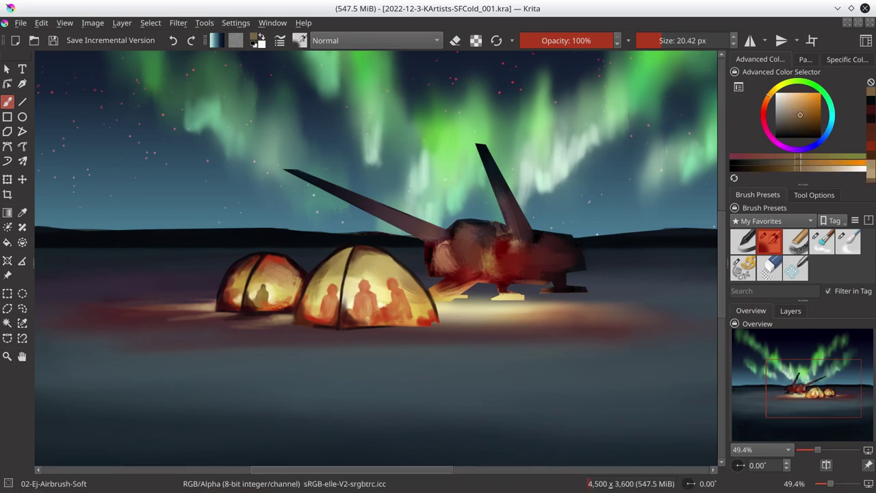
Paint dark red strokes along the front tent's bottom edge
key(bracketright)
key(bracketright)
ctrl+click(340, 326)
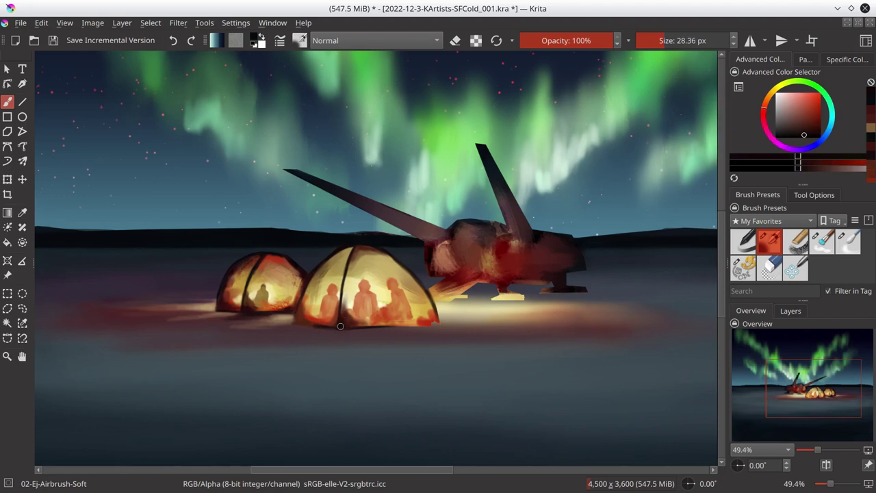
key(bracketleft)
key(bracketleft)
key(bracketleft)
drag(379, 320, 438, 326)
ctrl+click(438, 319)
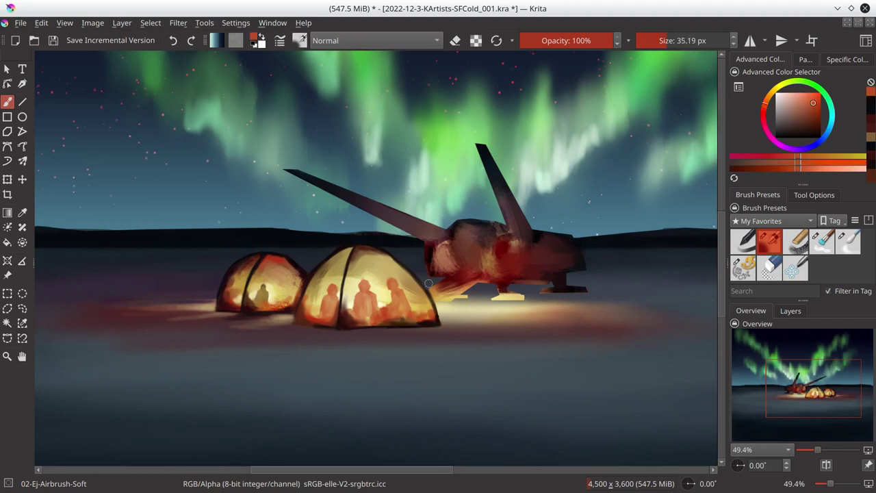
ctrl+click(319, 331)
key(bracketleft)
key(bracketleft)
key(bracketleft)
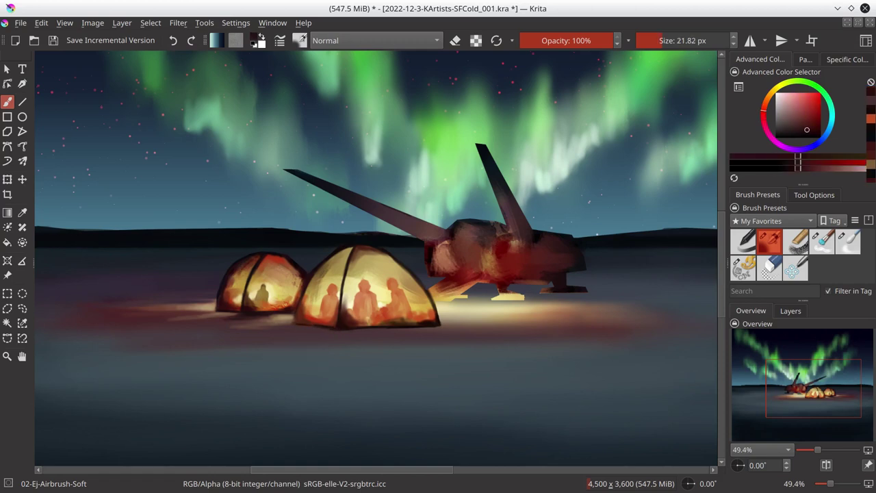
Try pinkish and beige-orange colours, settling on a dark pinkish-red
ctrl+click(469, 328)
key(bracketleft)
ctrl+click(411, 330)
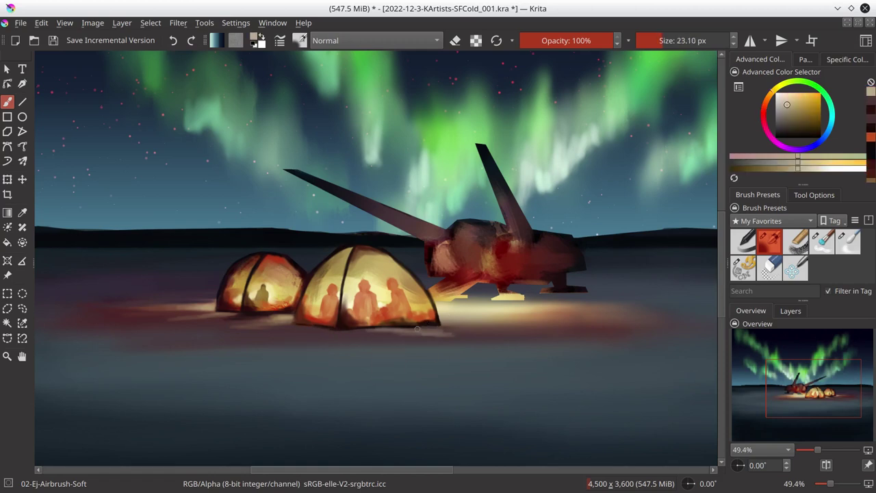
mouse_move(369, 330)
mouse_down()
mouse_move(434, 336)
mouse_move(383, 339)
mouse_up()
ctrl+click(383, 339)
ctrl+click(376, 349)
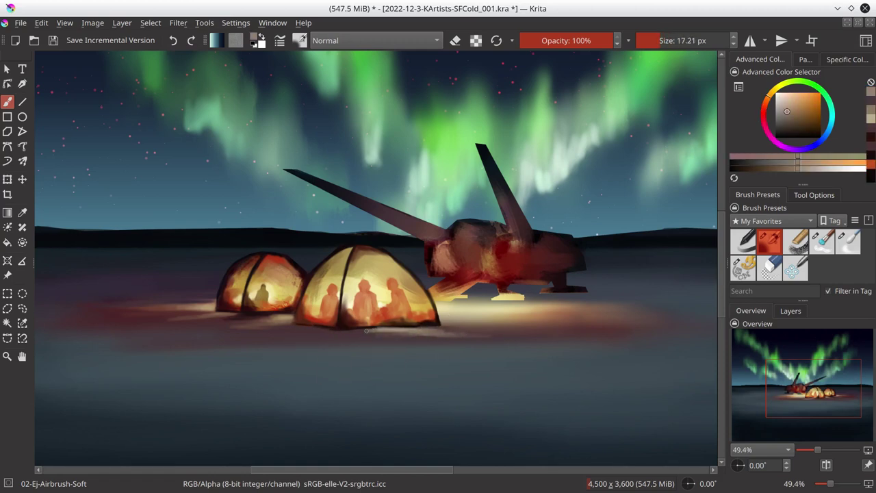
ctrl+click(406, 336)
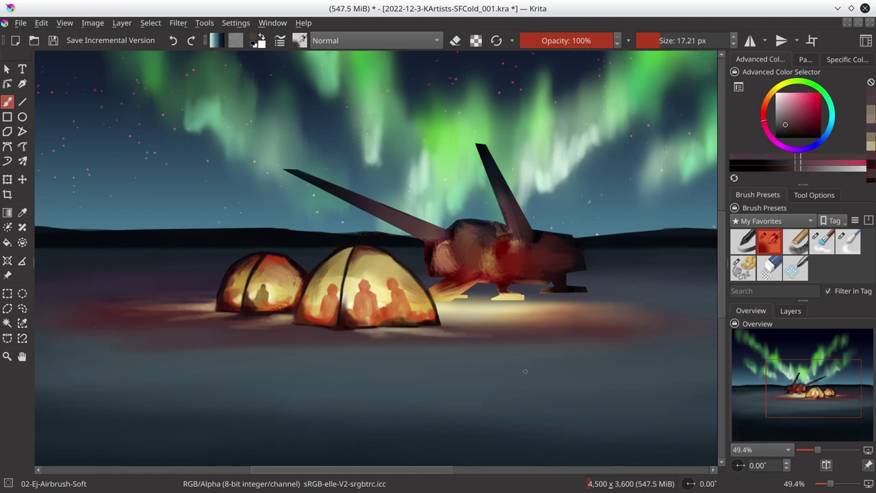
Brighten the snow right of the big tent with pale yellow glow
ctrl+click(415, 325)
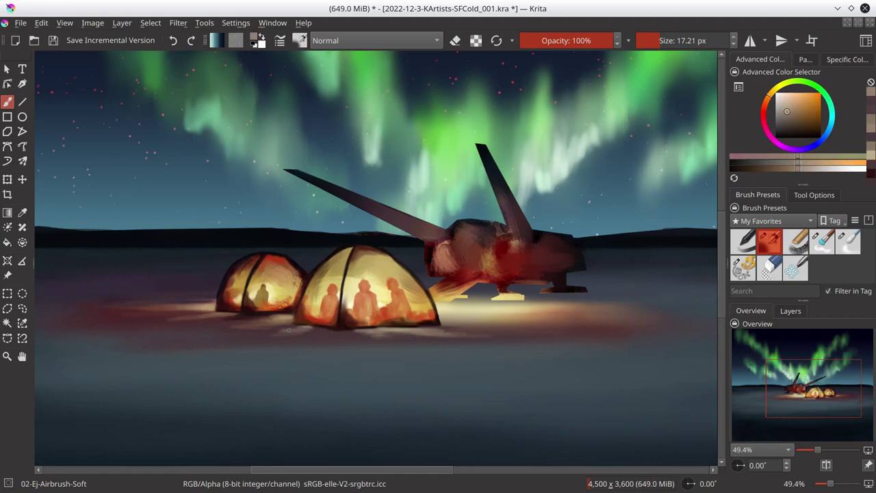
ctrl+click(311, 331)
ctrl+click(348, 338)
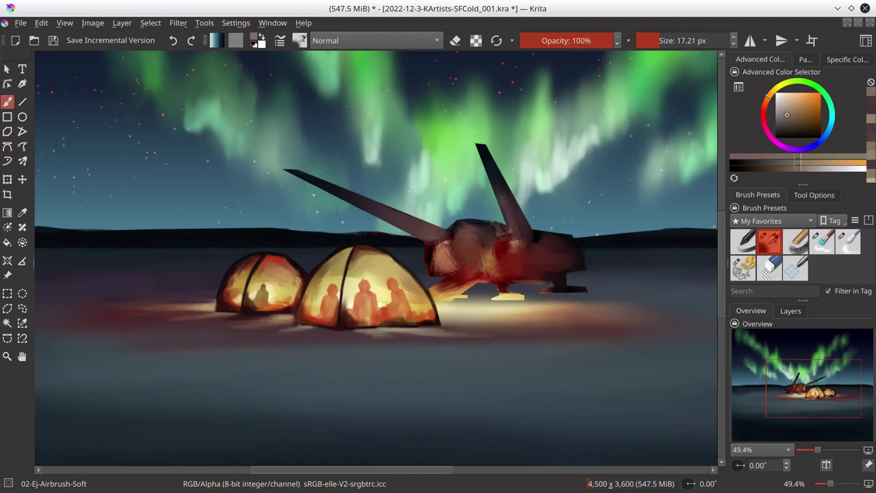
ctrl+click(290, 308)
ctrl+click(361, 303)
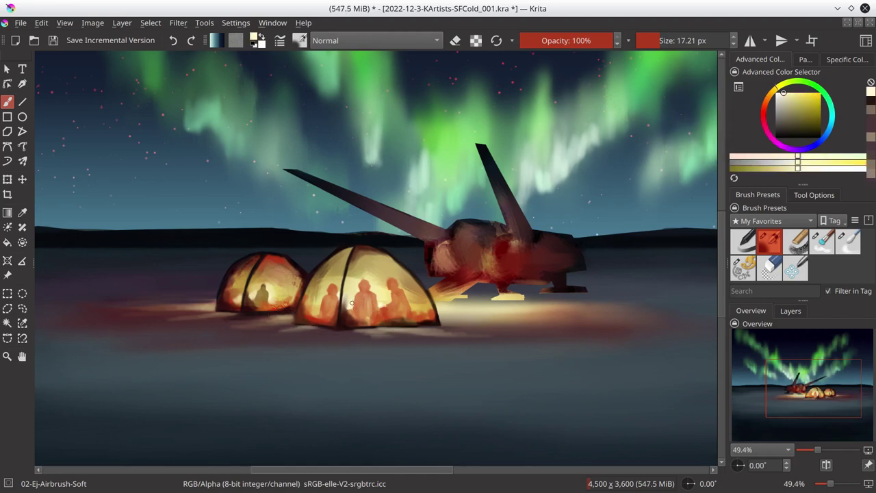
key(bracketright)
mouse_move(442, 322)
mouse_down()
mouse_move(479, 320)
mouse_move(475, 311)
mouse_up()
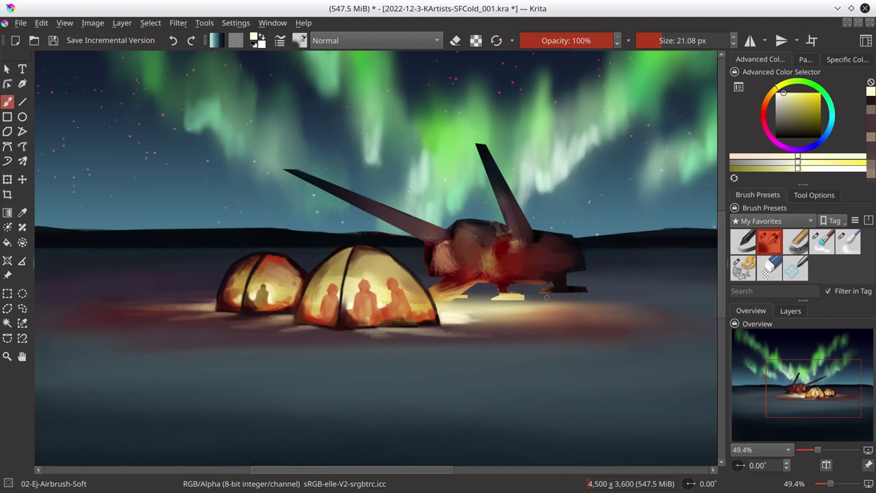
mouse_move(440, 319)
mouse_down()
mouse_move(504, 313)
mouse_move(503, 322)
mouse_up()
Sample orange-brown, dark blue and light orange from the painting
ctrl+click(452, 322)
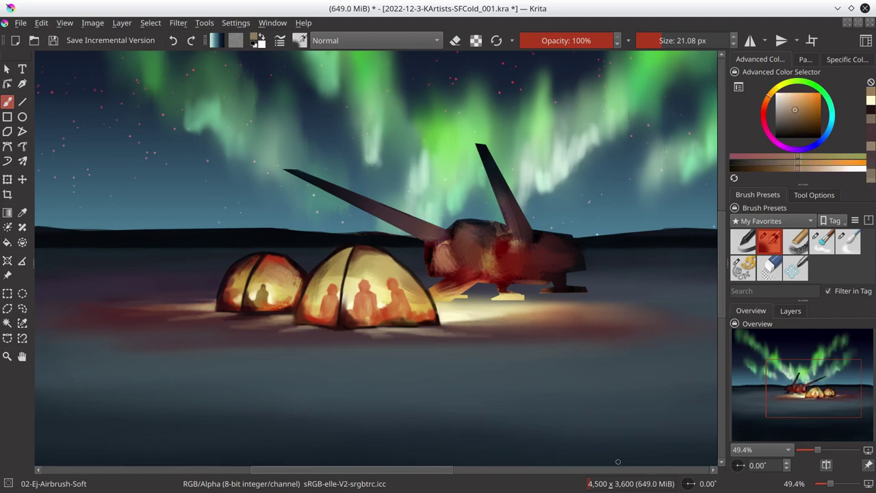
mouse_move(631, 484)
ctrl+click(400, 254)
ctrl+click(411, 287)
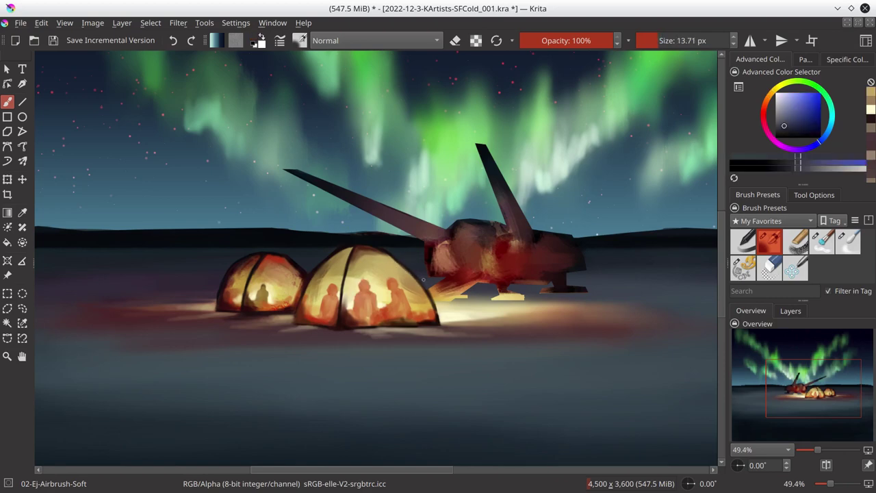
ctrl+click(440, 285)
Shade the snow right of the ship's tail, sample snow colours, and save
key(ctrl+shift+d)
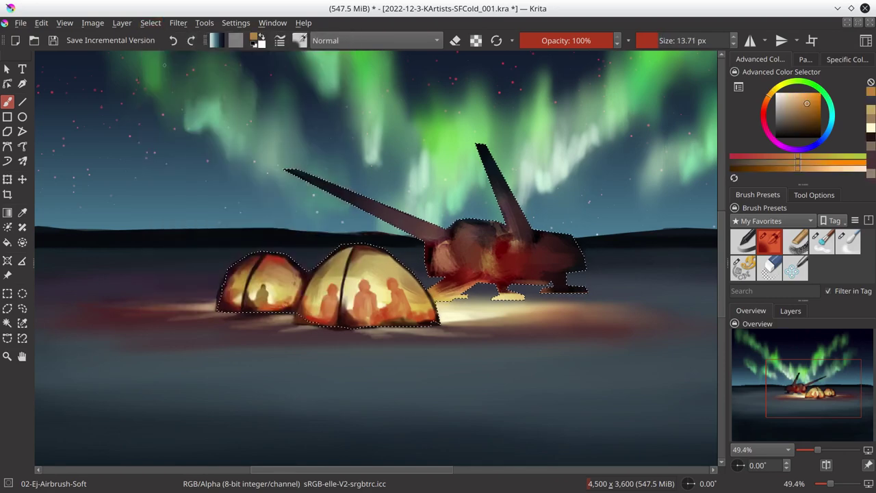
key(d)
mouse_move(593, 289)
mouse_down()
mouse_move(630, 288)
mouse_move(593, 292)
mouse_up()
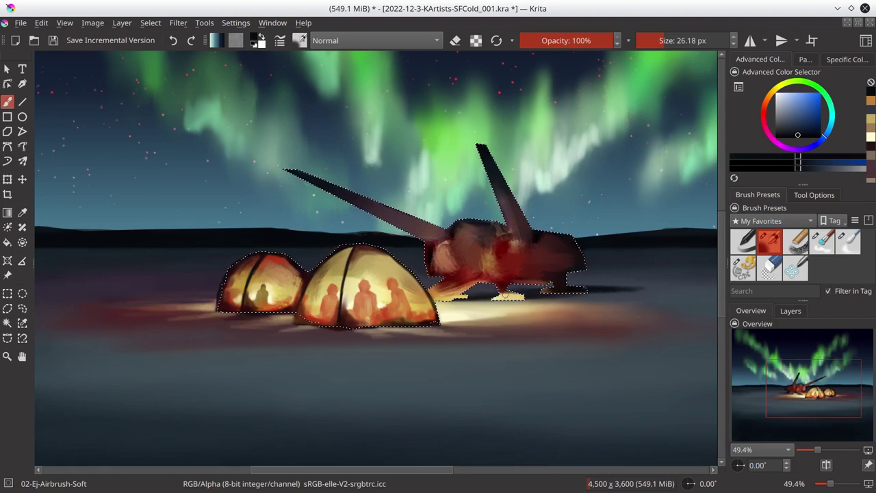
ctrl+click(650, 284)
ctrl+click(551, 296)
key(bracketleft)
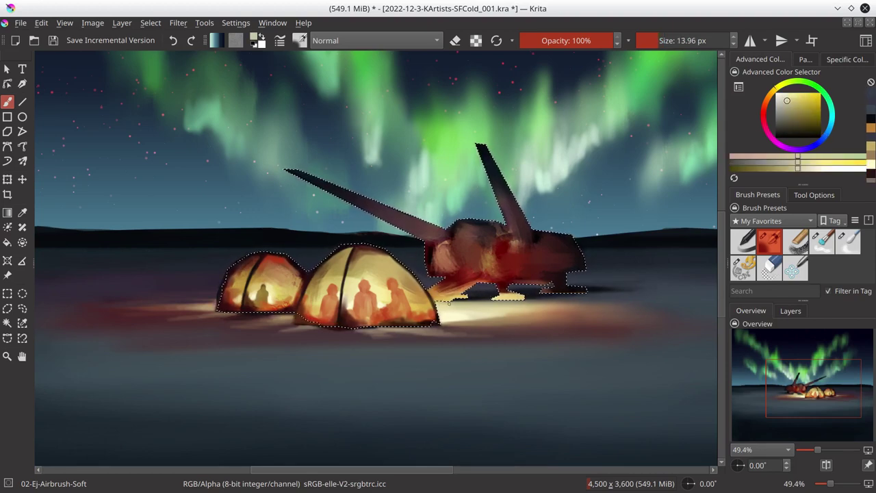
ctrl+click(477, 296)
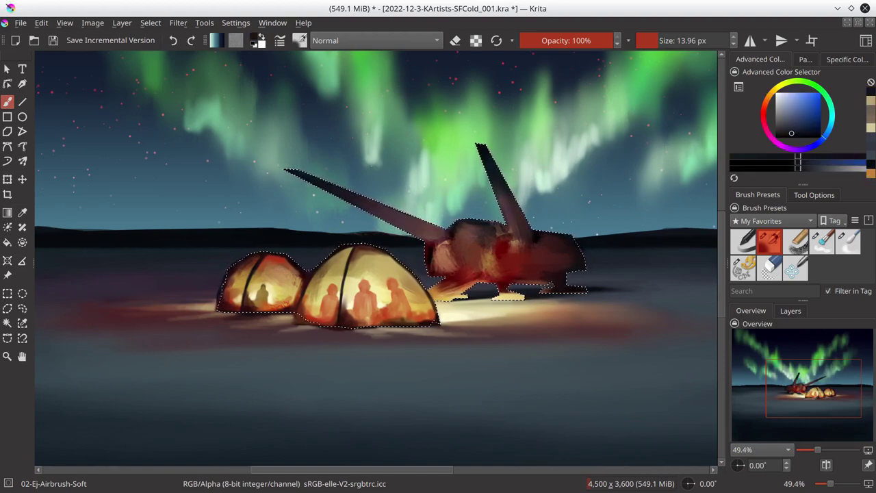
key(ctrl+s)
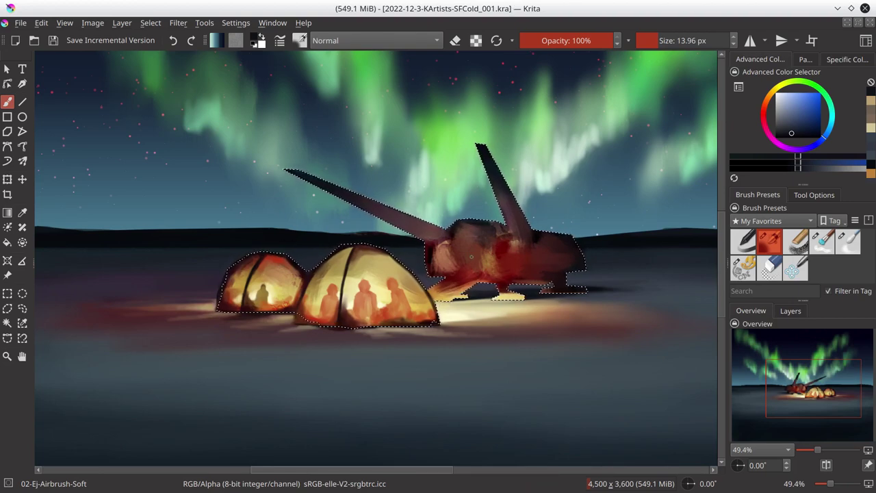
Load dark magenta, red-brown and dark blue, and shrink the brush for the ramp
ctrl+click(471, 256)
click(471, 256)
key(bracketright)
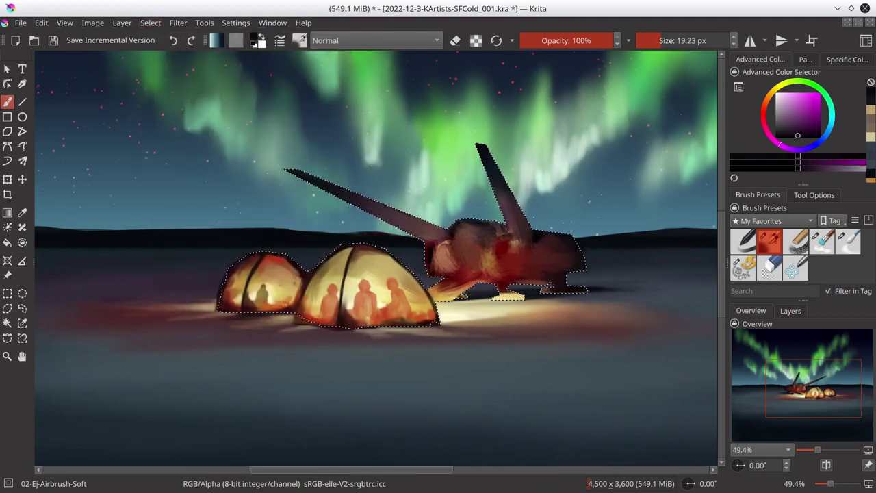
ctrl+click(516, 318)
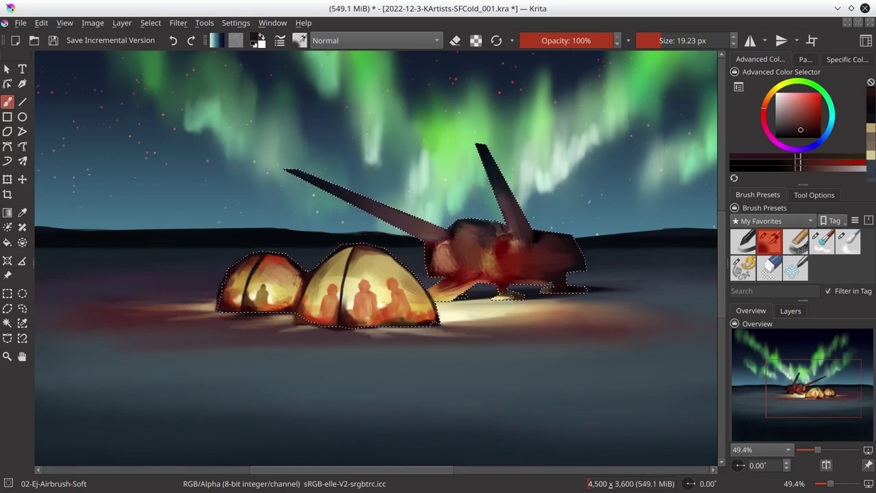
key(bracketleft)
ctrl+click(514, 323)
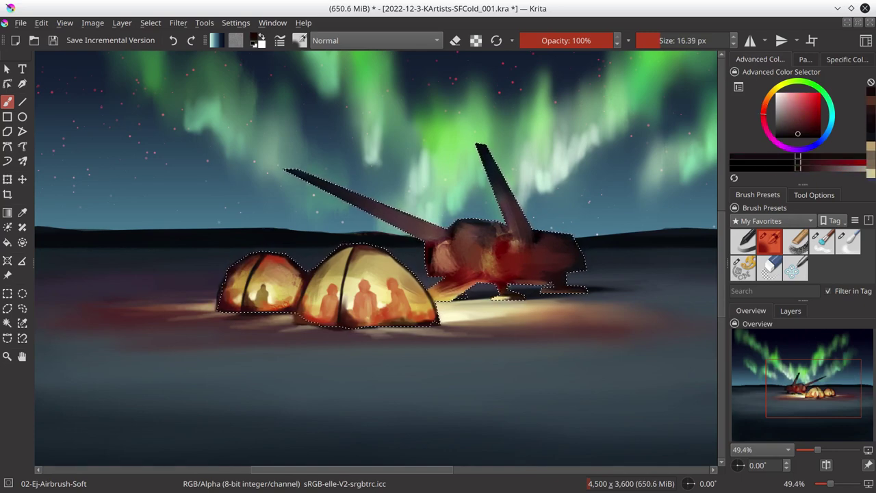
ctrl+click(468, 317)
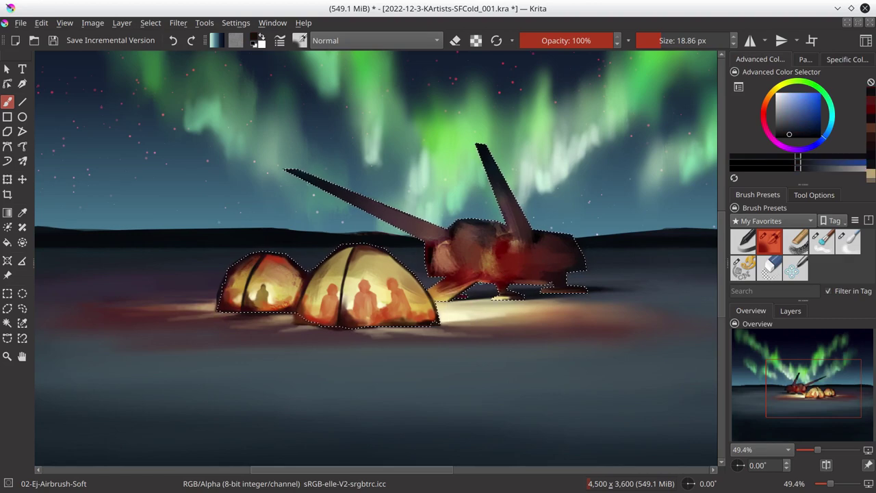
key(bracketleft)
key(bracketleft)
Pick pale yellow for the ramp, dark red for the underside, and ship reds
ctrl+click(510, 308)
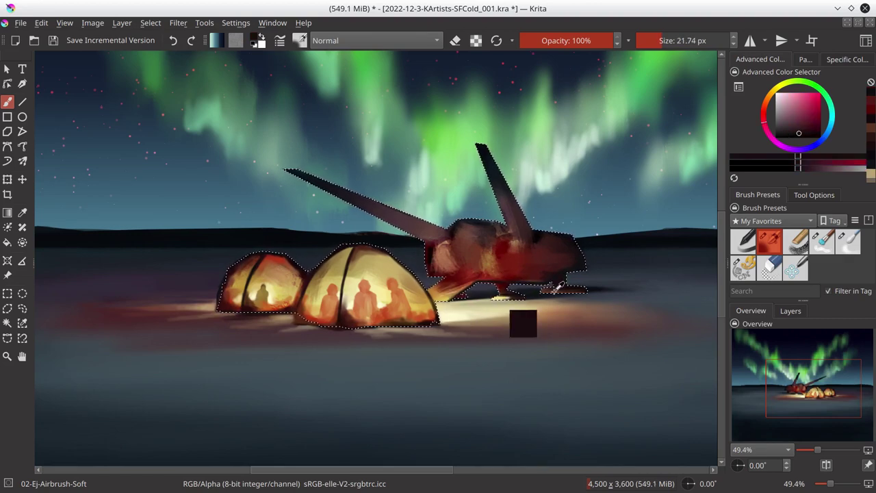
ctrl+click(502, 299)
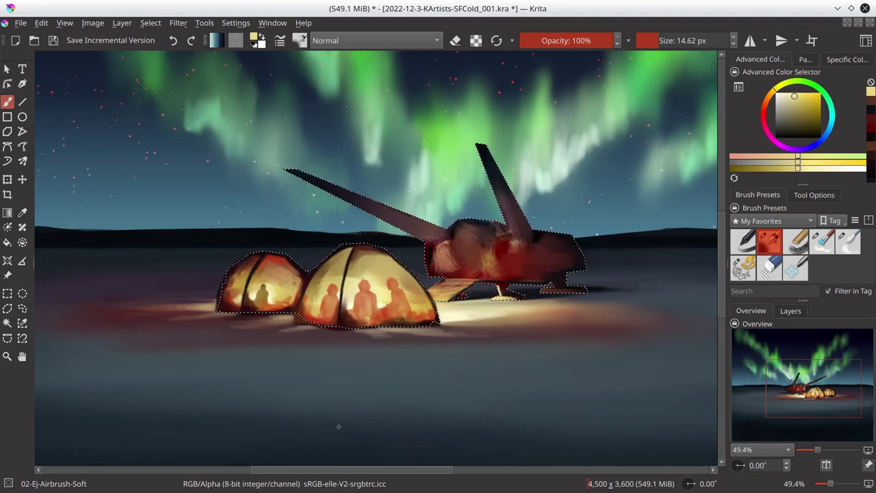
ctrl+click(469, 316)
key(bracketright)
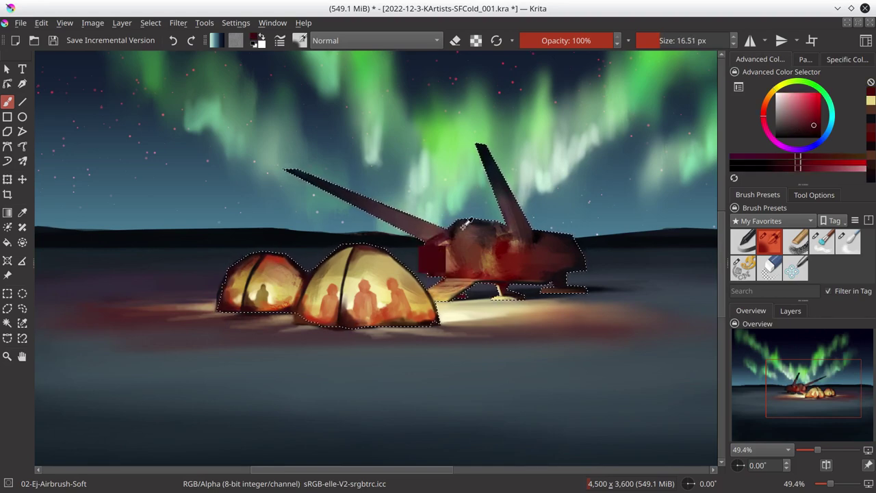
ctrl+click(503, 236)
ctrl+click(496, 250)
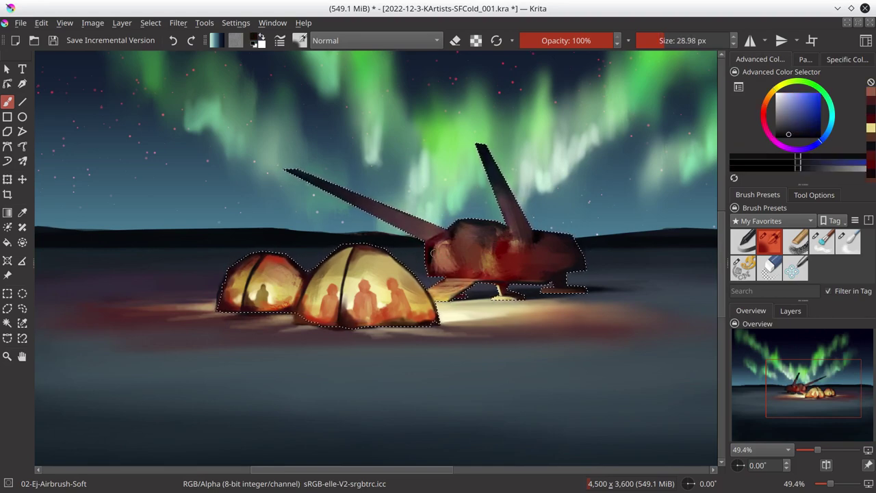
key(bracketright)
key(bracketright)
key(bracketright)
Paint three dark windows on the ship's side and a dark panel line between its doors
mouse_move(501, 246)
mouse_down()
mouse_move(501, 261)
mouse_move(452, 262)
mouse_up()
key(bracketleft)
key(bracketleft)
key(bracketright)
ctrl+click(452, 263)
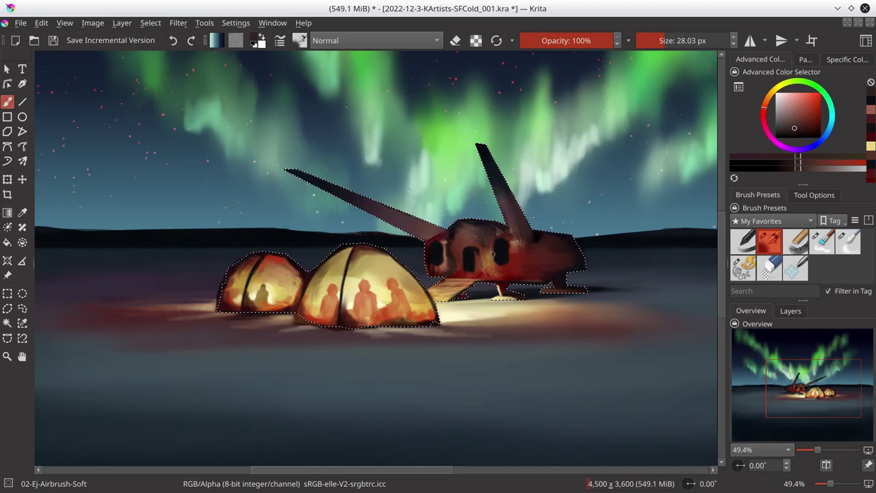
ctrl+click(455, 256)
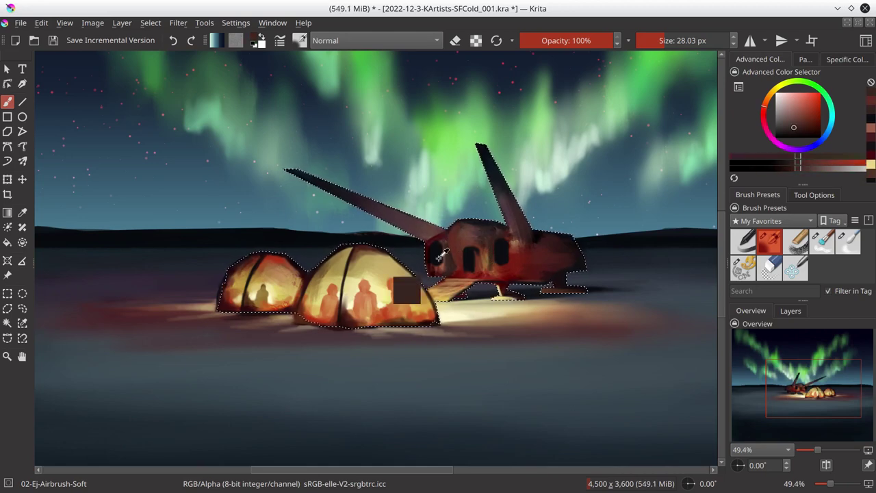
ctrl+click(487, 248)
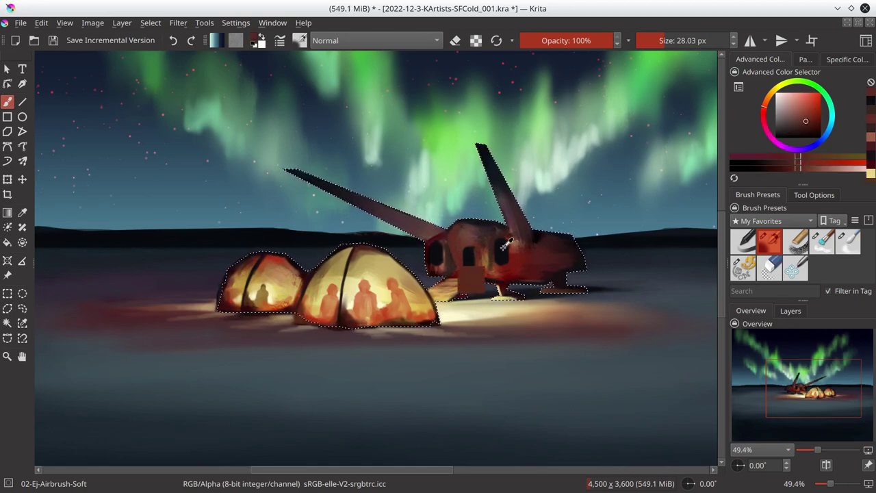
key(bracketleft)
key(bracketleft)
key(bracketleft)
ctrl+click(462, 261)
mouse_move(487, 238)
mouse_down()
mouse_move(489, 274)
mouse_move(461, 252)
mouse_move(483, 248)
mouse_up()
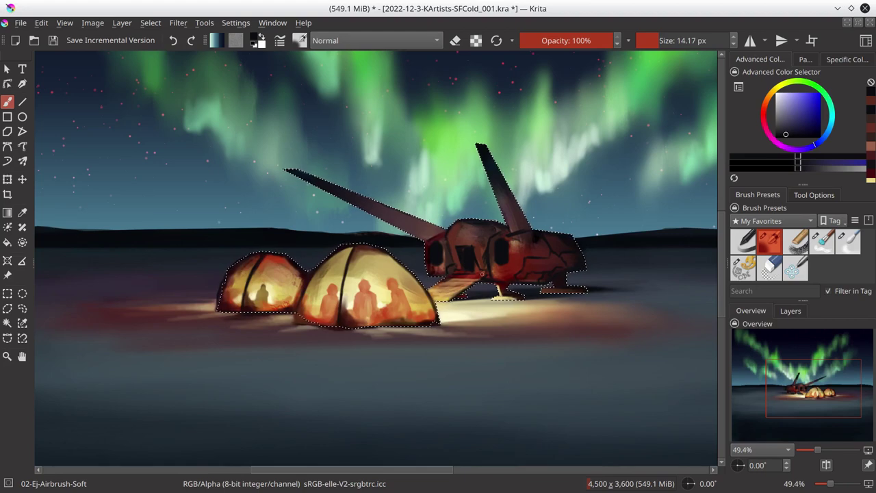
Switch the brush to Color Dodge and airbrush a bright red glow across the windows
key(alt+shift+d)
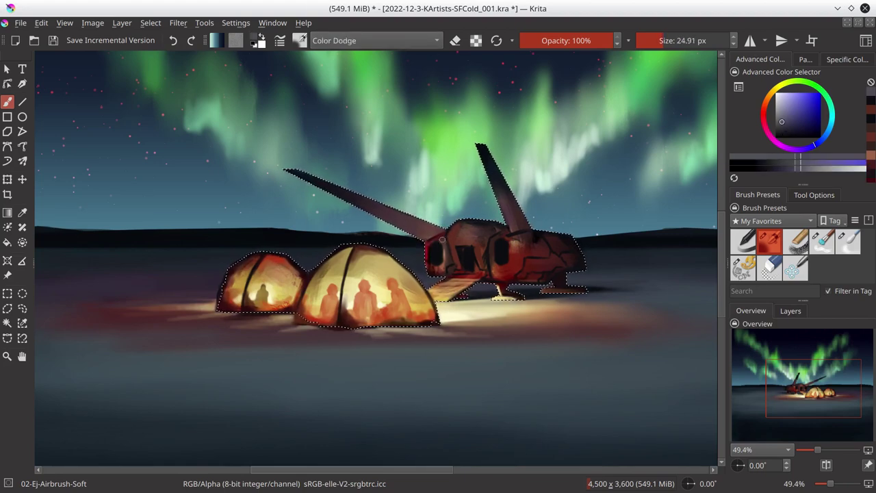
drag(481, 240, 514, 252)
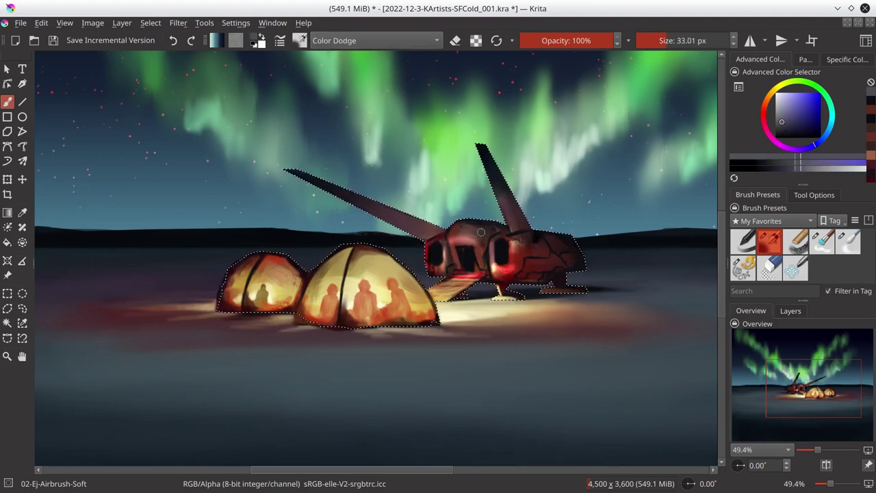
key(bracketleft)
key(bracketleft)
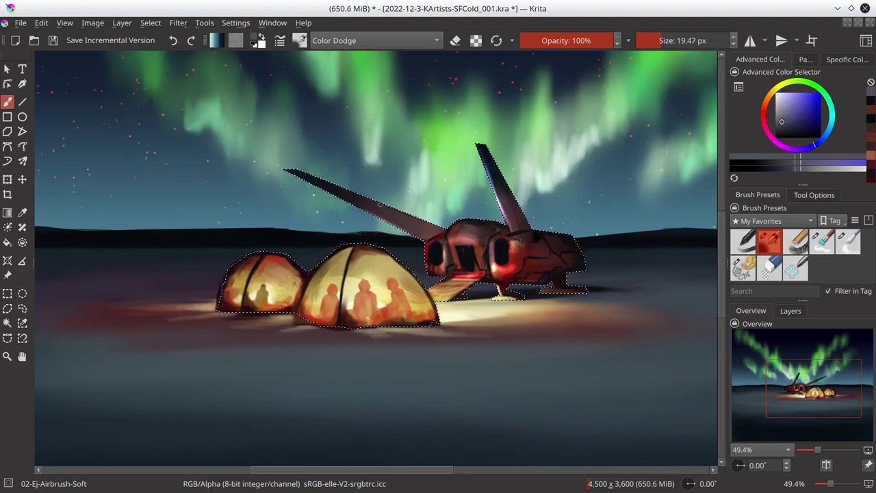
key(bracketright)
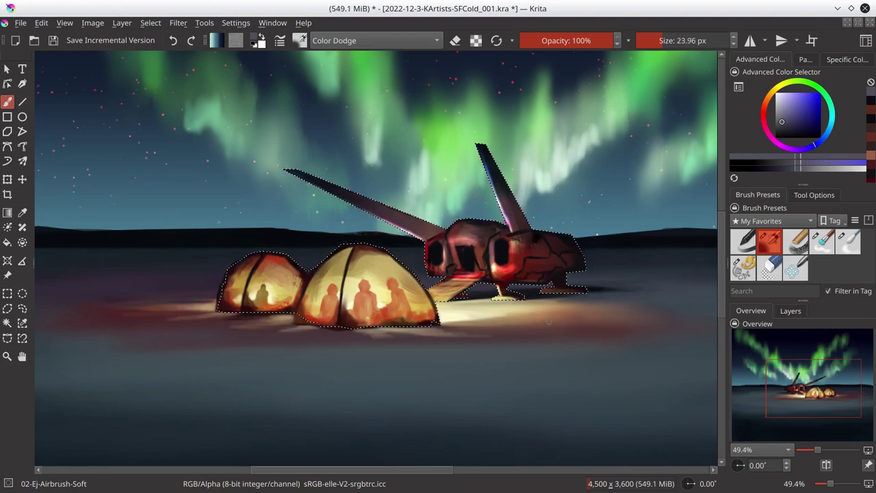
Drop the selection around the tents and ship and save the painting
click(151, 23)
click(168, 54)
key(ctrl+s)
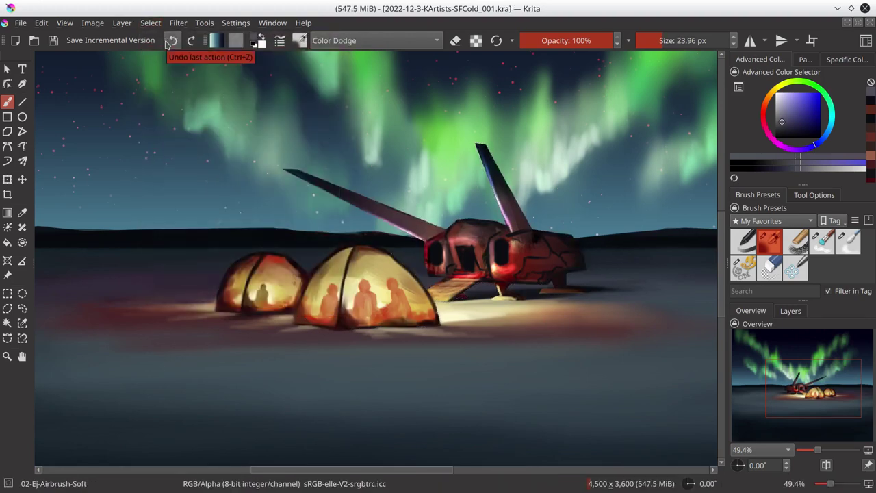
Return to normal blending with a smaller brush and paint a small dark blue-grey detail near the ship
ctrl+click(425, 260)
key(bracketleft)
key(bracketleft)
key(bracketleft)
key(bracketleft)
key(alt+shift+n)
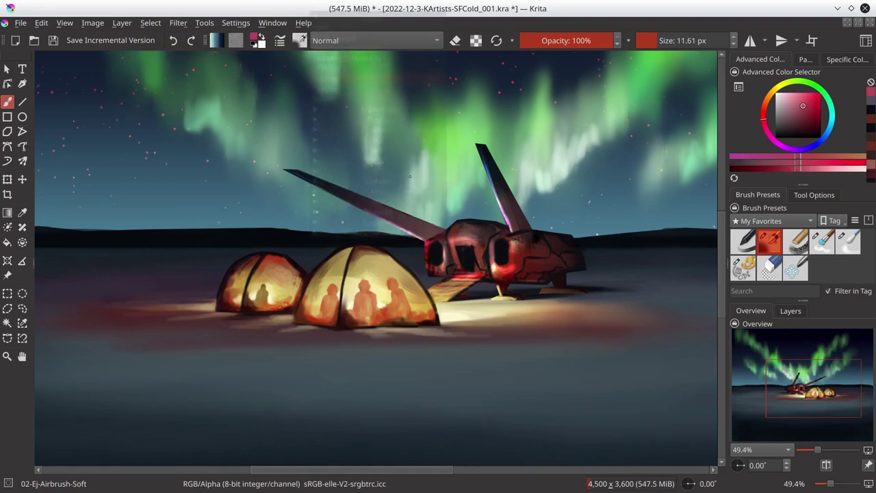
ctrl+click(433, 276)
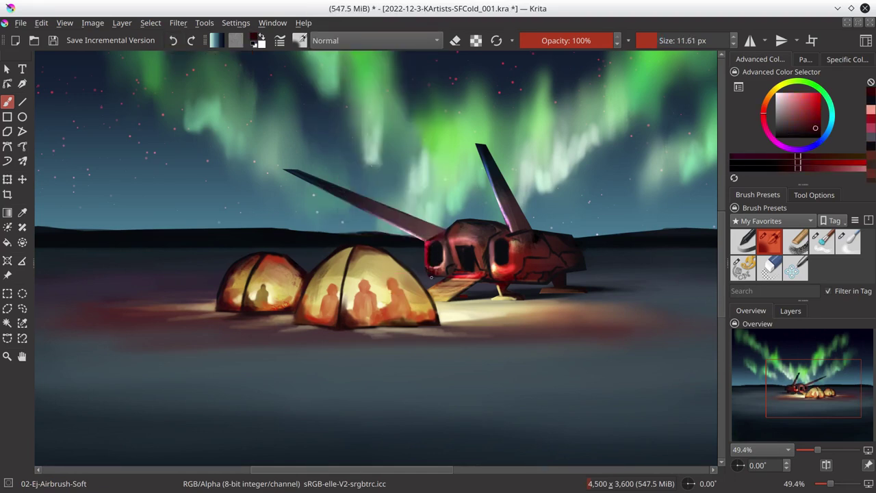
ctrl+click(453, 267)
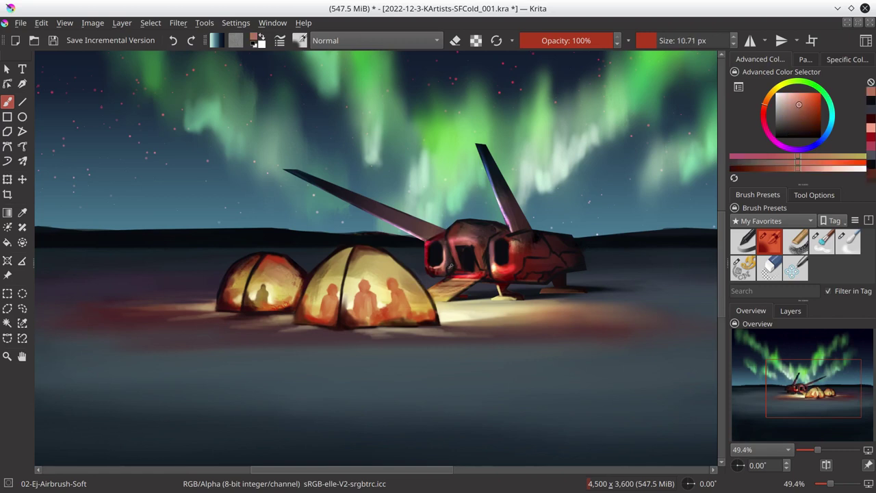
mouse_move(451, 269)
mouse_down()
mouse_move(462, 246)
mouse_move(432, 262)
mouse_up()
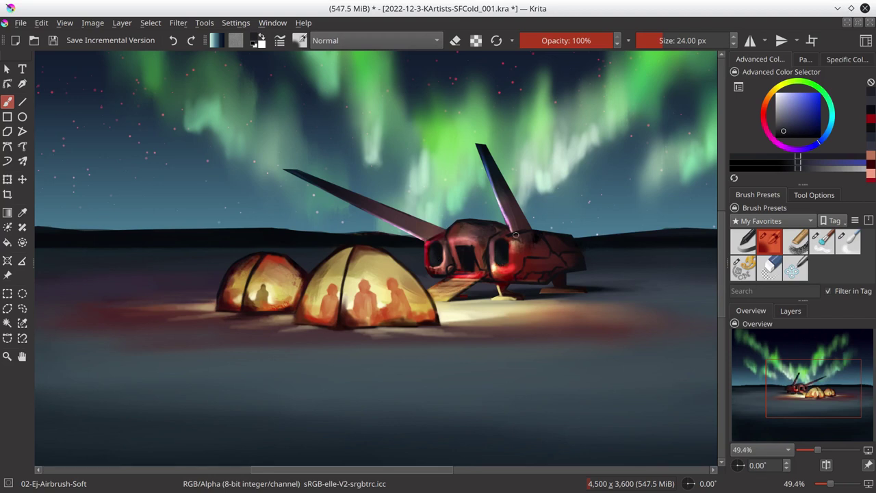
Paint hull detail in sampled ship colours and a peach-orange highlight along the ship's top
ctrl+click(492, 307)
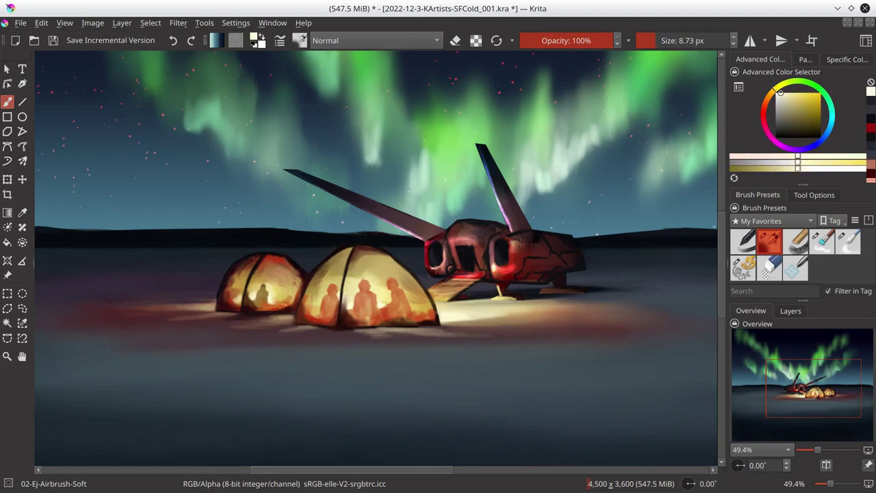
ctrl+click(483, 276)
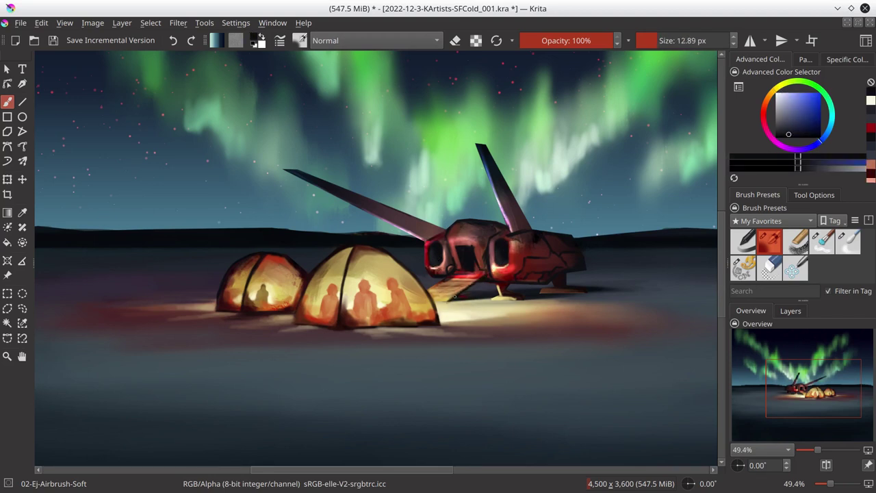
ctrl+click(445, 302)
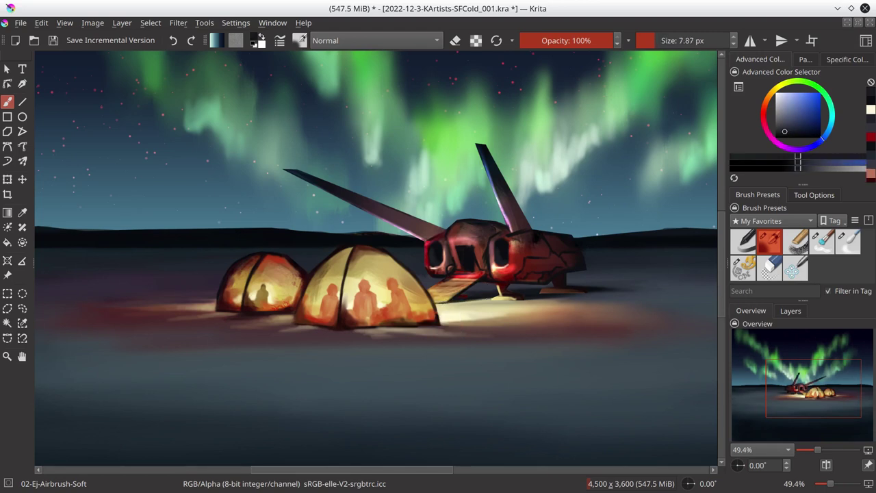
ctrl+click(483, 267)
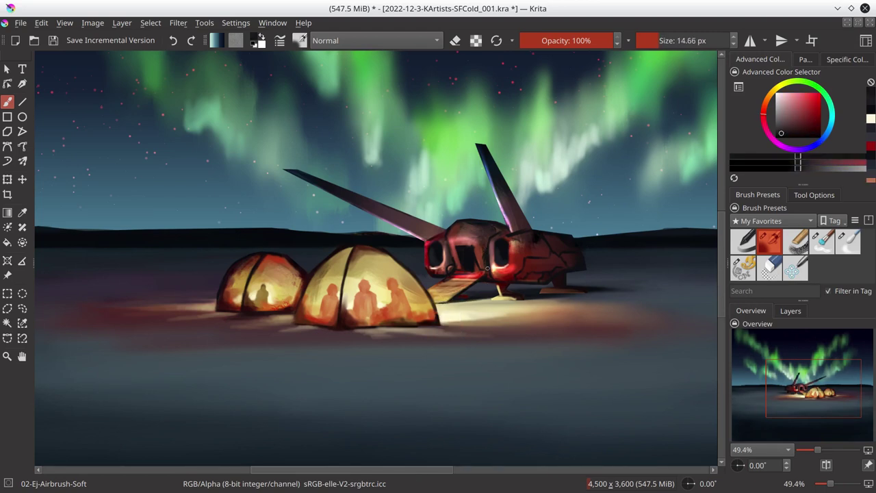
mouse_move(464, 256)
mouse_down()
mouse_move(486, 256)
mouse_move(452, 256)
mouse_up()
ctrl+click(465, 258)
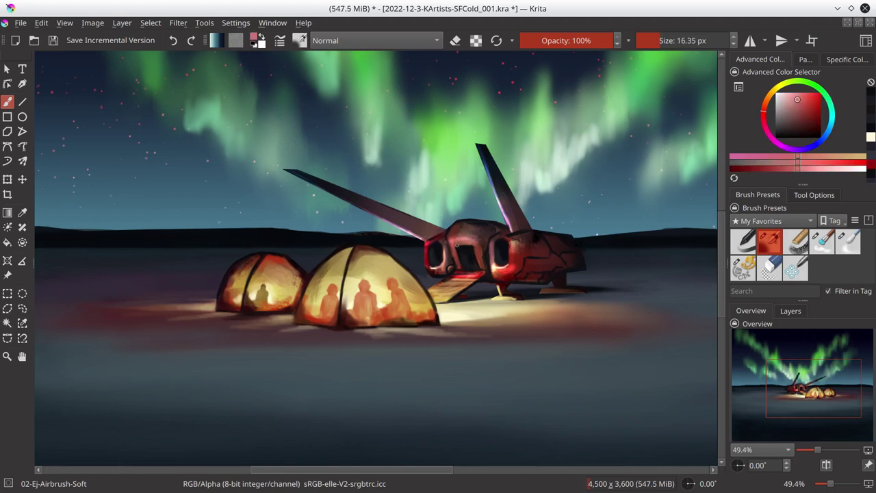
ctrl+click(531, 229)
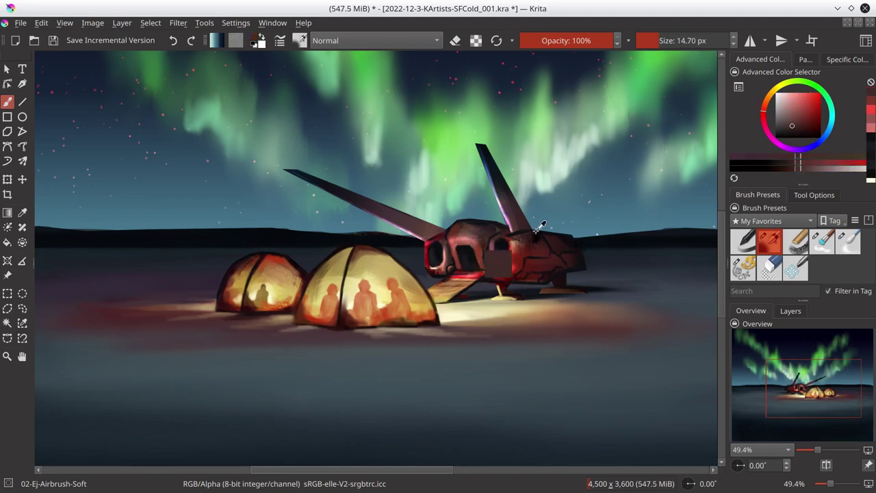
mouse_move(531, 230)
mouse_down()
mouse_move(510, 236)
mouse_move(573, 234)
mouse_up()
Paint dark blue-grey shadow on the ship's side using dark red-black and mauve tones
ctrl+click(507, 238)
ctrl+click(545, 231)
click(792, 312)
click(751, 311)
ctrl+click(573, 234)
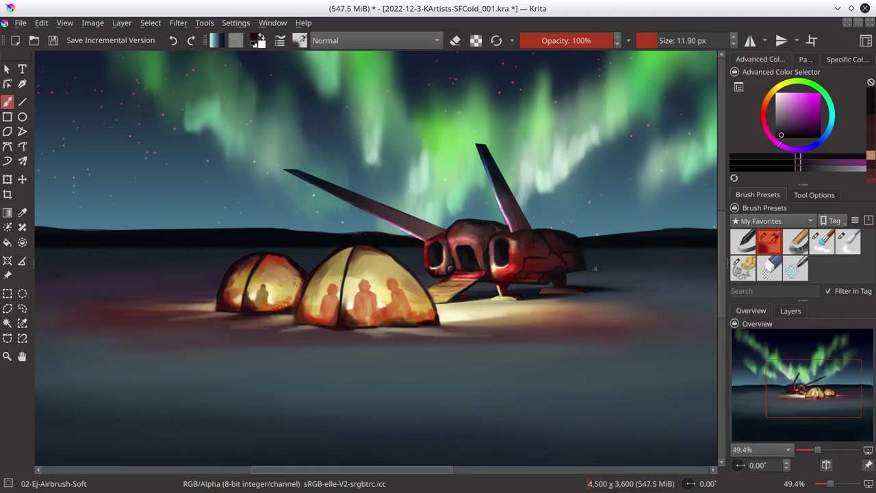
ctrl+click(595, 269)
mouse_move(586, 260)
mouse_down()
mouse_move(595, 259)
mouse_move(592, 240)
mouse_up()
ctrl+click(586, 259)
Paint dark blue-violet shadows along the ship's underside and rear
click(790, 311)
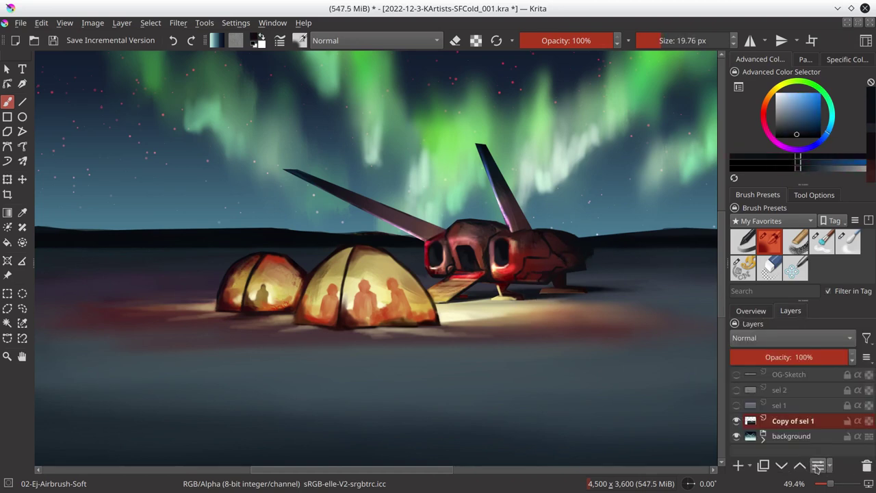
click(753, 312)
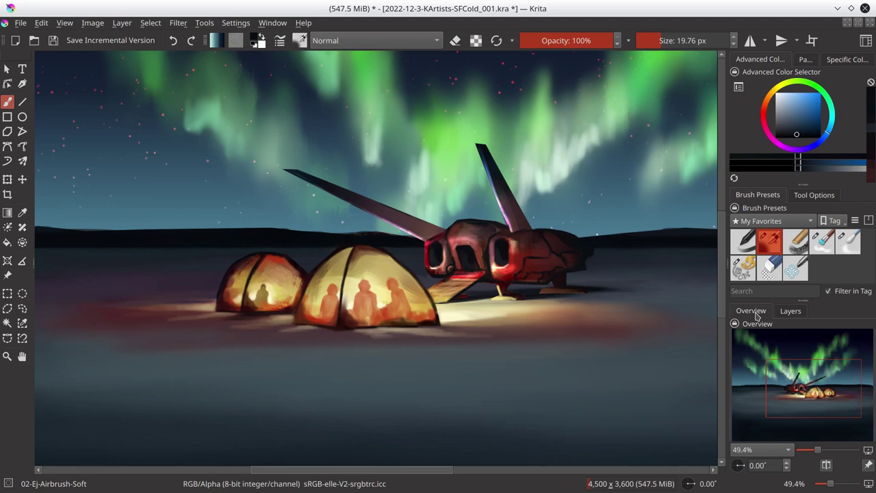
ctrl+click(506, 282)
drag(505, 282, 485, 282)
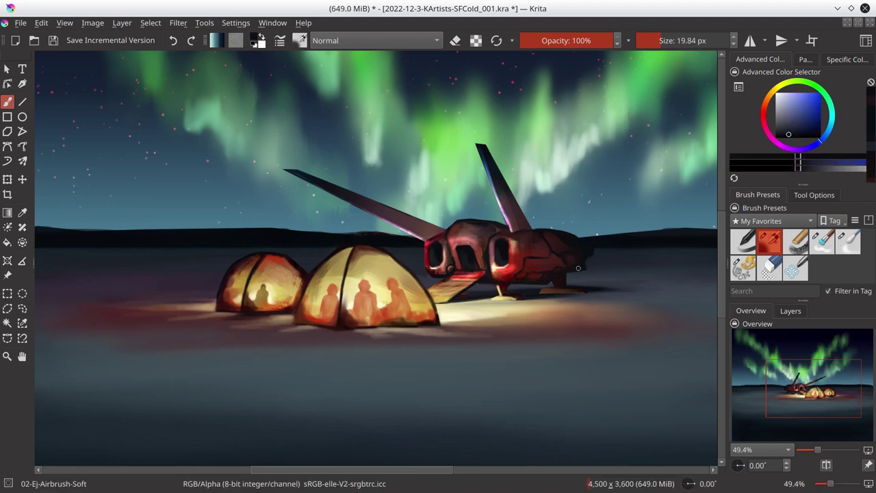
mouse_move(578, 267)
mouse_down()
mouse_move(586, 266)
mouse_move(527, 259)
mouse_move(552, 245)
mouse_up()
Add red and darker red detail strokes to the ship's hull
ctrl+click(586, 267)
ctrl+click(552, 245)
ctrl+click(507, 273)
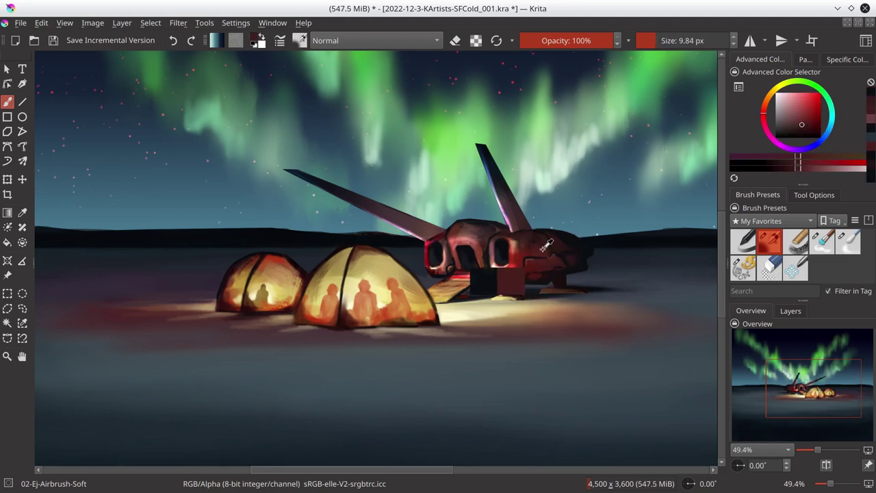
drag(506, 273, 504, 274)
ctrl+click(556, 249)
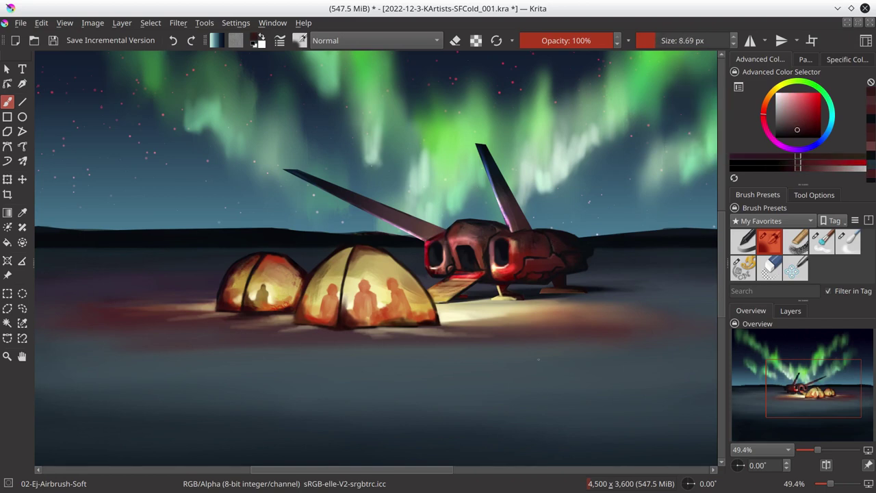
drag(556, 249, 561, 248)
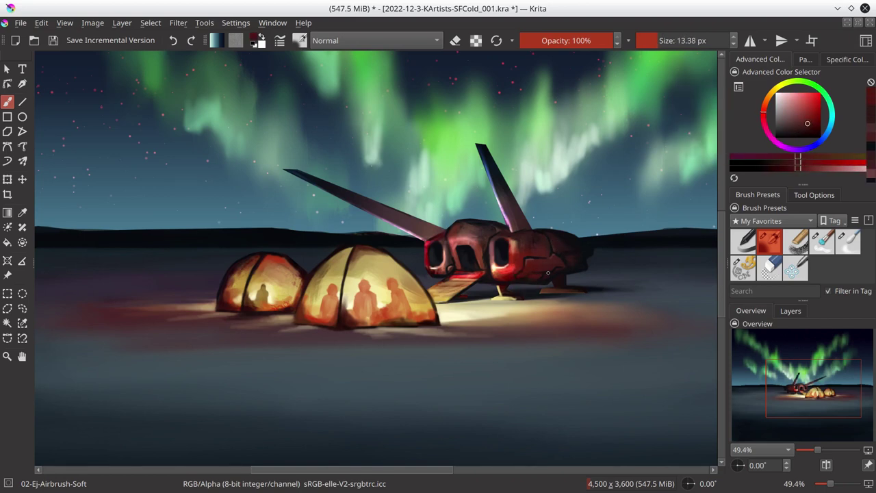
Sample muted, brighter and greyer reds and a dark magenta from the ship, resizing the brush
ctrl+click(520, 276)
drag(520, 275, 517, 275)
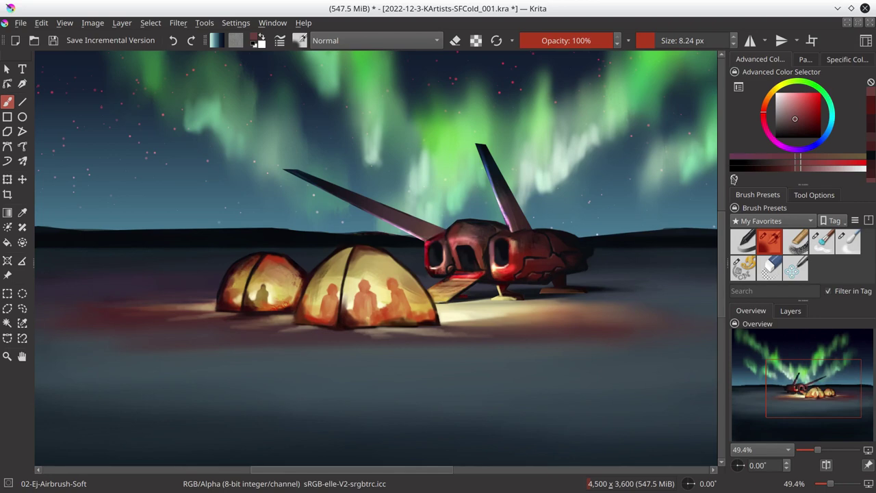
ctrl+click(450, 248)
drag(451, 247, 453, 248)
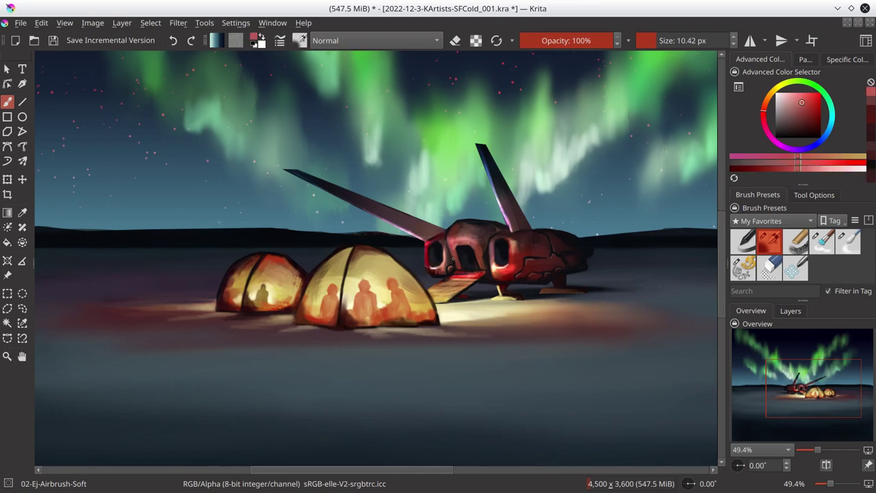
ctrl+click(455, 259)
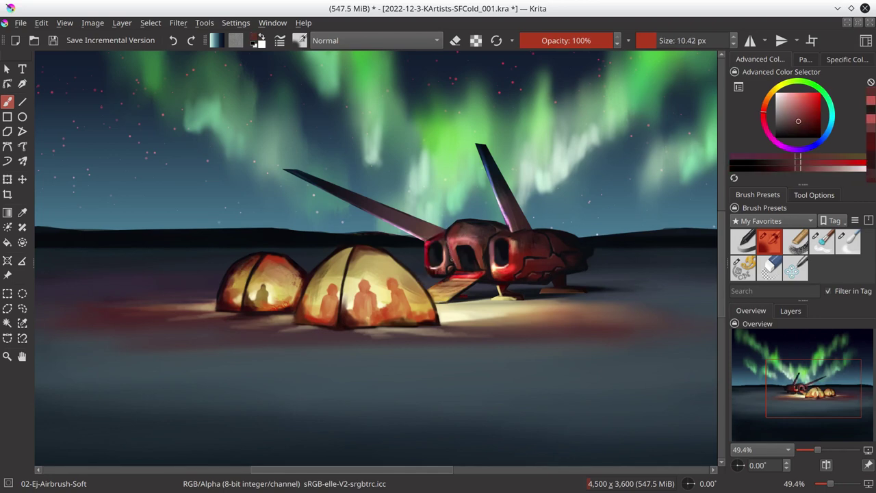
ctrl+click(452, 255)
Save the painting, zoom in to check the tents, zoom back out and save again
drag(549, 335, 541, 348)
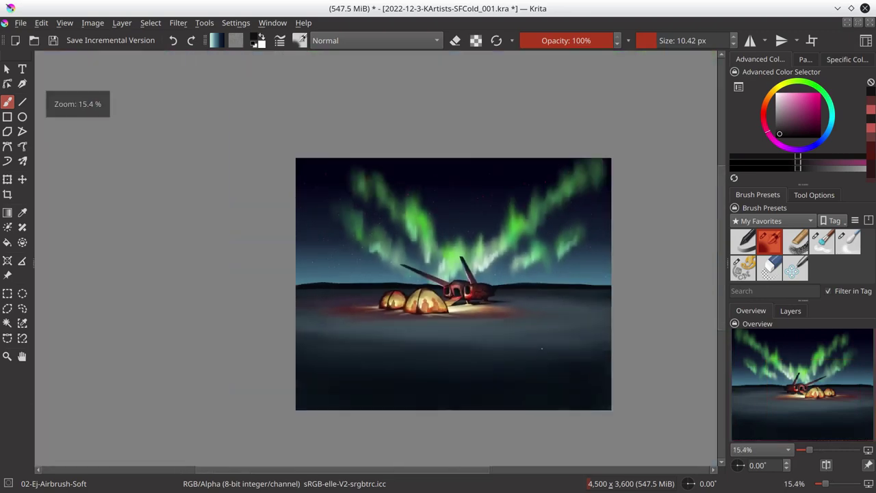
key(ctrl+s)
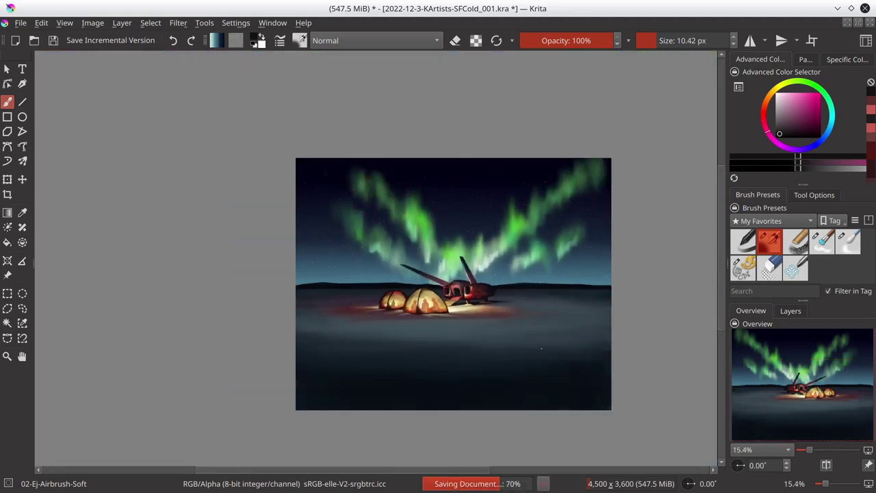
scroll(467, 303, up, 5)
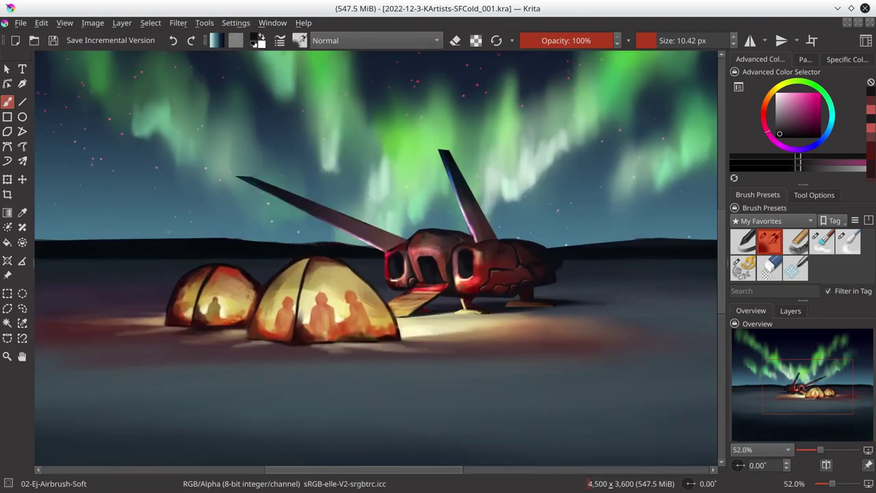
scroll(416, 294, down, 3)
scroll(413, 323, up, 3)
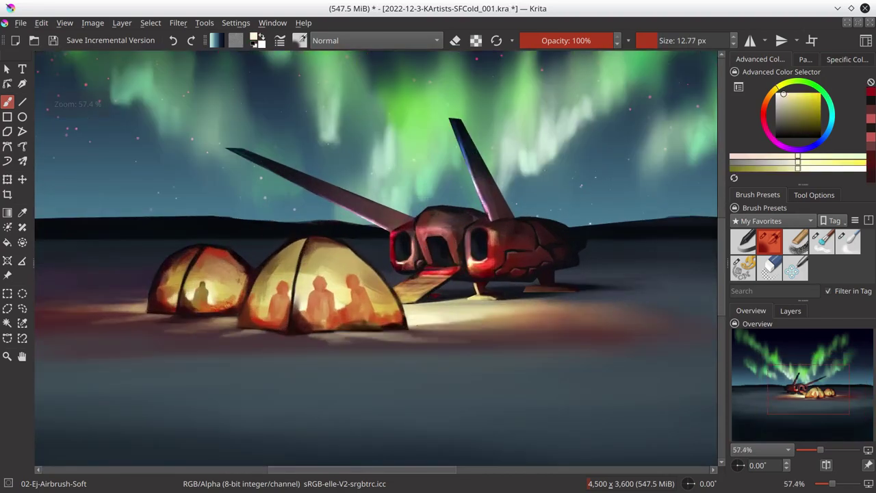
scroll(413, 323, up, 1)
scroll(440, 317, down, 3)
scroll(440, 317, down, 2)
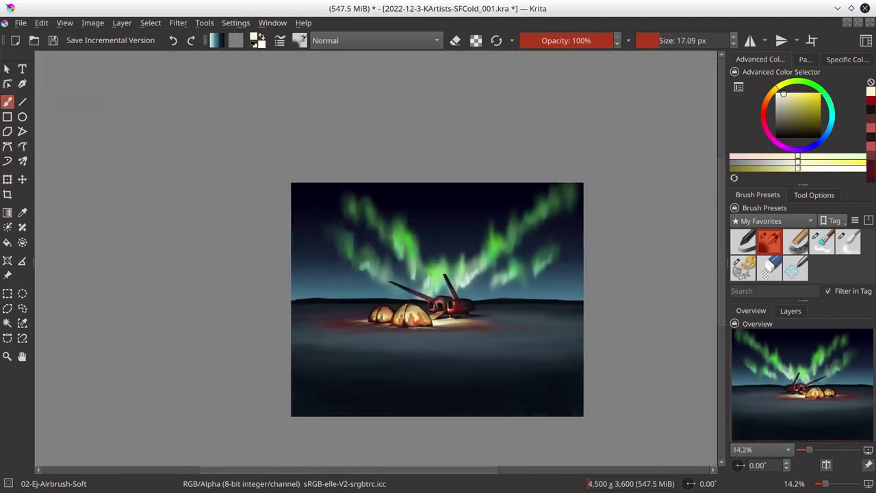
key(ctrl+s)
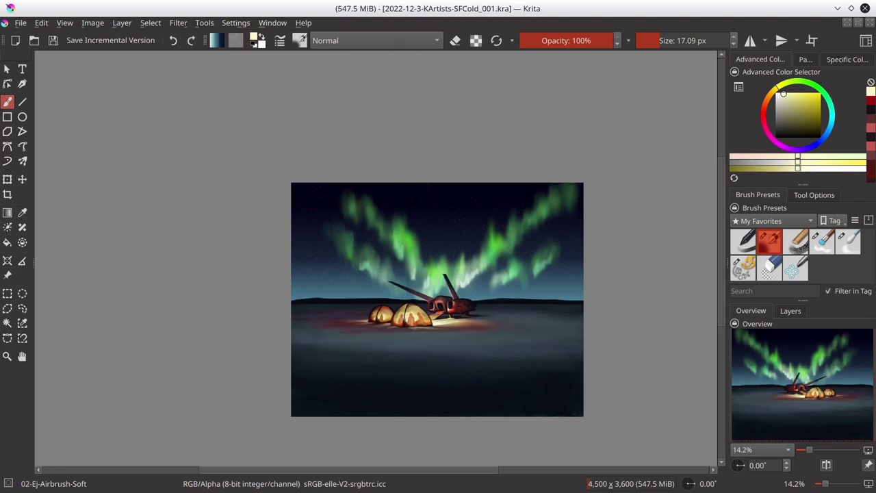
Add a Color Adjustment curves filter layer with an edited Red curve and a raised Blue curve
click(790, 311)
click(748, 465)
click(746, 381)
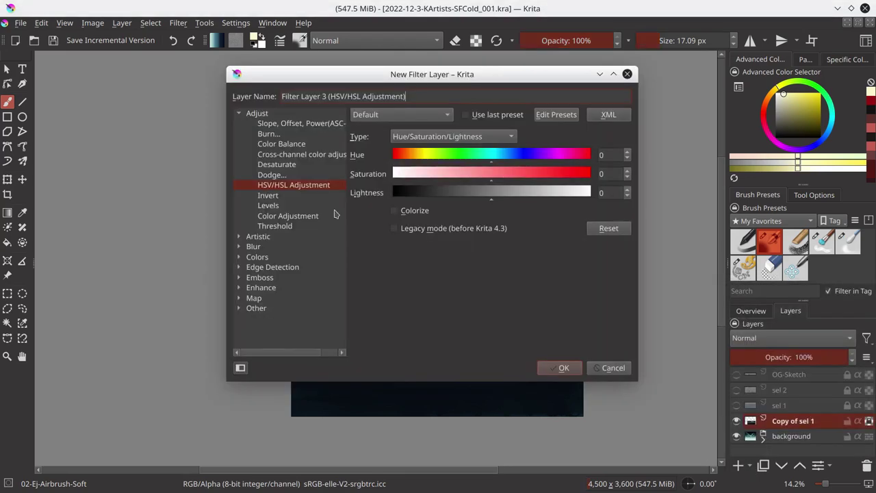
key(Escape)
click(748, 465)
click(746, 381)
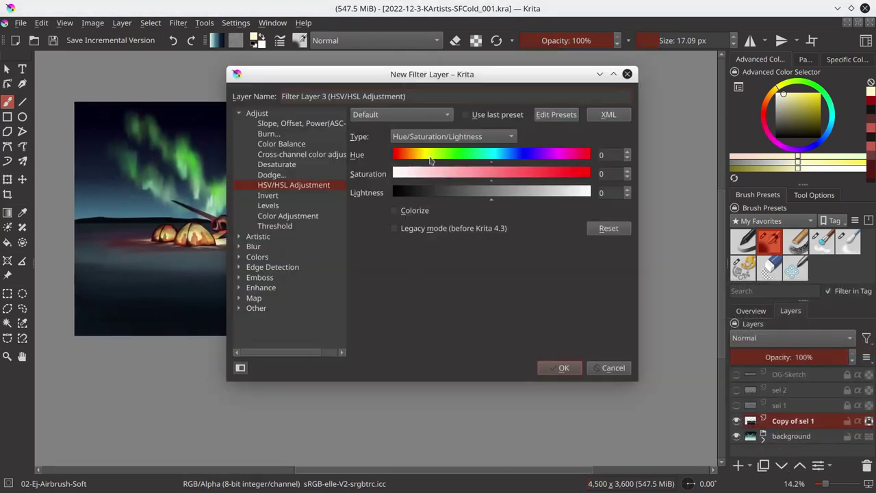
mouse_move(641, 296)
mouse_down()
mouse_move(752, 206)
mouse_move(616, 294)
mouse_up()
click(607, 172)
scroll(607, 172, down, 2)
drag(760, 210, 760, 219)
click(747, 402)
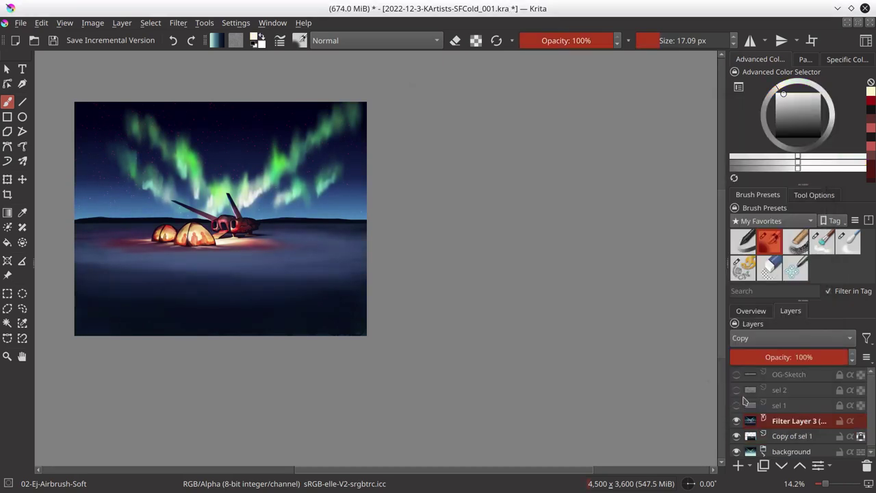
Sample dark blue from the ice, save, paint it across the foreground, then restore the filter layer
ctrl+click(91, 256)
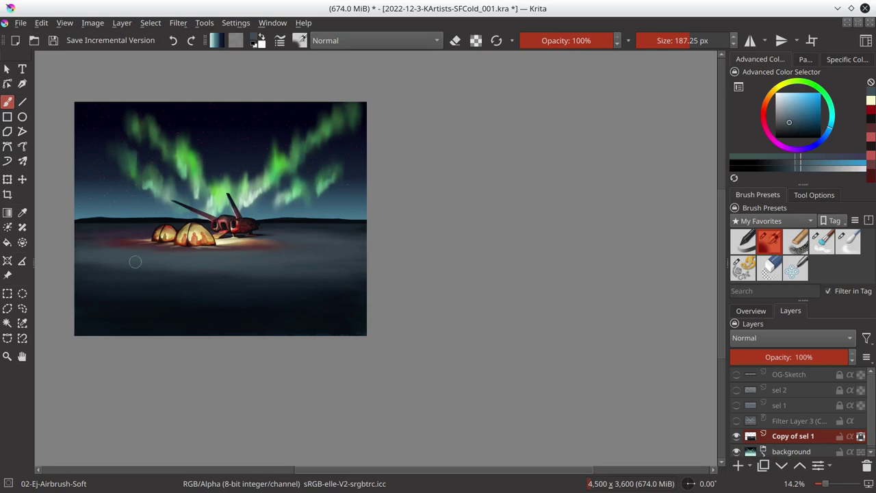
ctrl+click(241, 306)
ctrl+click(208, 292)
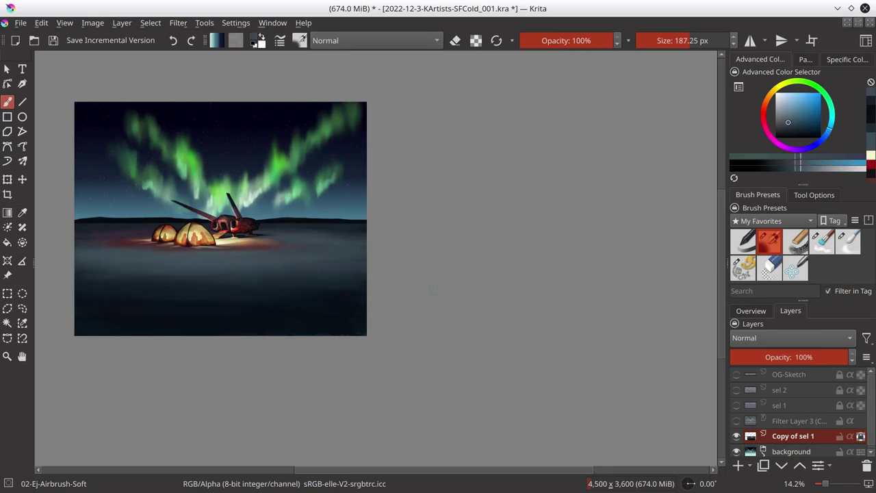
key(ctrl+s)
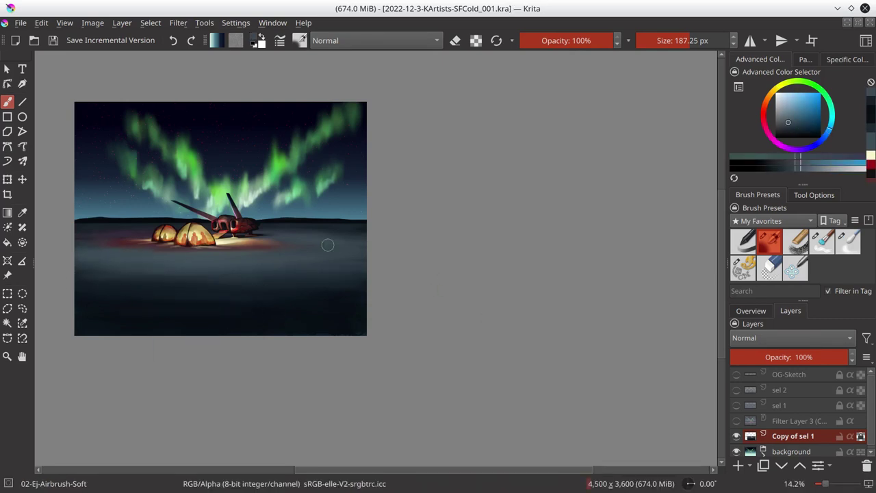
key(bracketleft)
drag(229, 238, 109, 239)
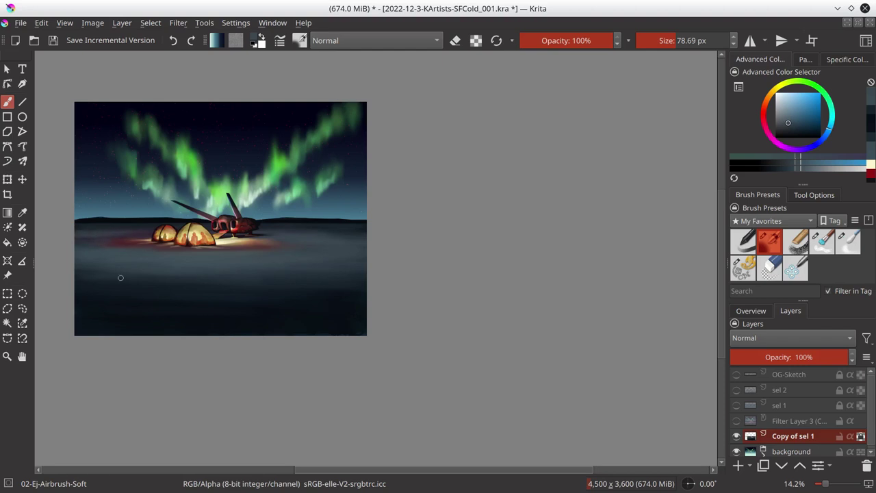
key(ctrl+z)
Add a new paint layer above the filter, switch to red, save, and airbrush warm glow over the tents
key(ctrl+z)
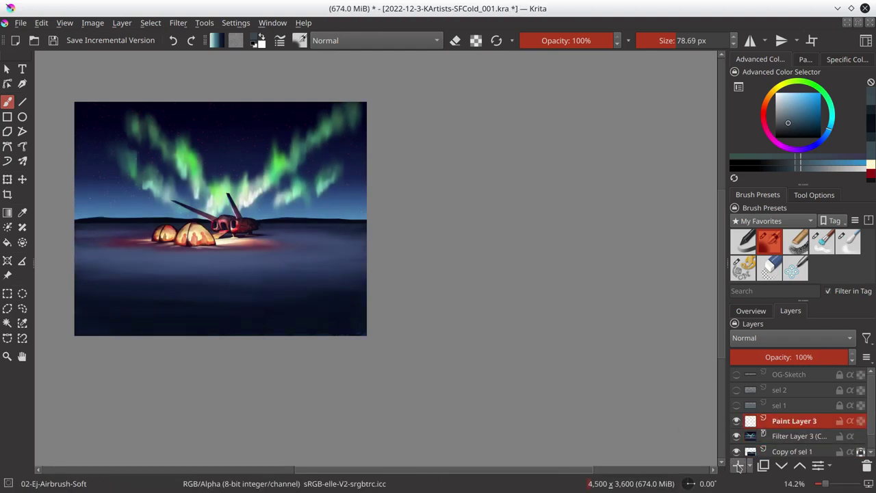
key(ctrl+z)
key(x)
key(ctrl+s)
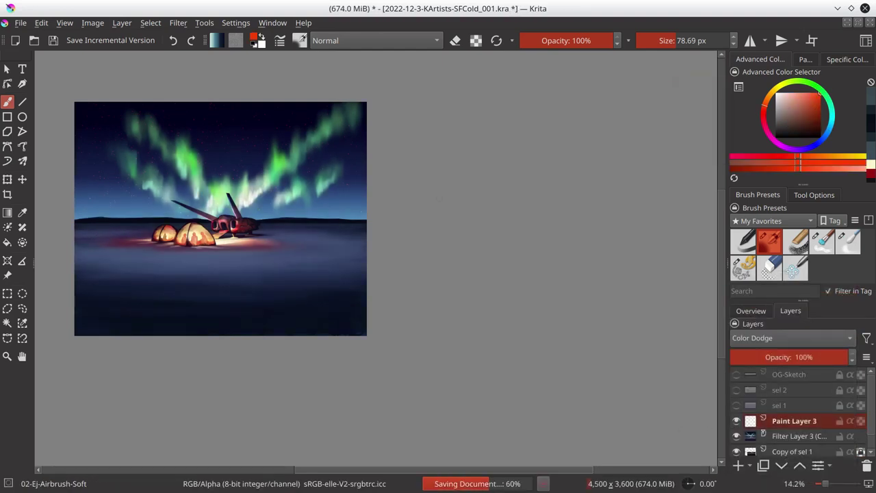
scroll(217, 253, up, 5)
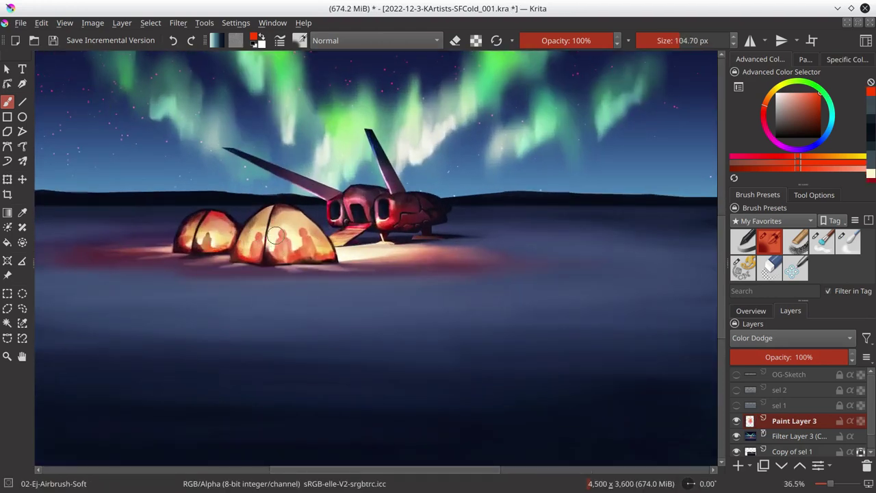
drag(301, 232, 246, 235)
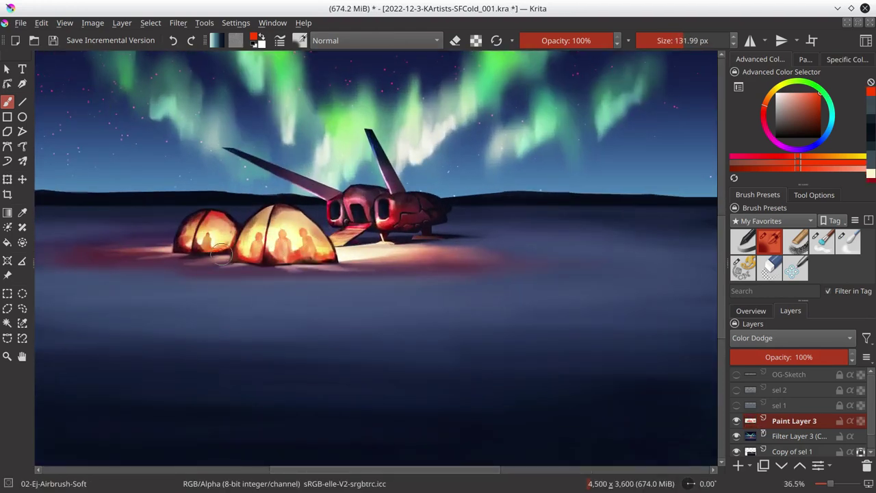
Brighten the ground beside the right tent and the ship area with sampled light salmon glow
key([)
key([)
key([)
key(bracketright)
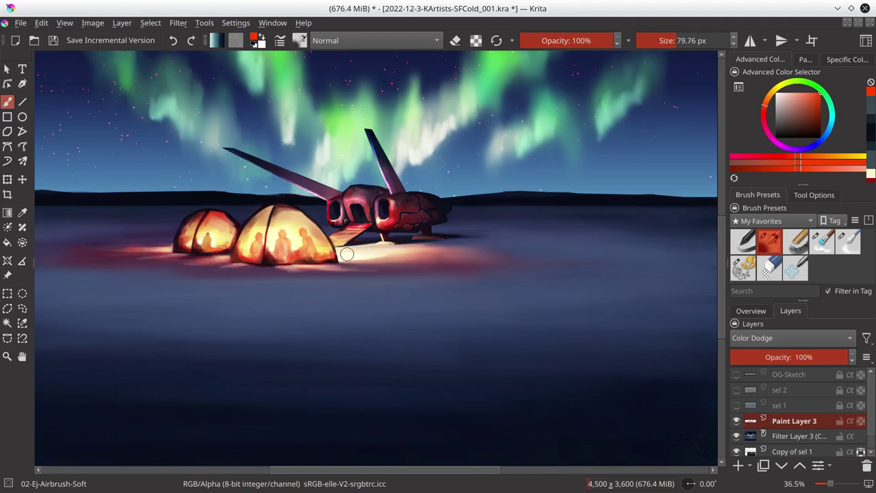
mouse_move(340, 255)
mouse_down()
mouse_move(428, 253)
mouse_move(346, 249)
mouse_up()
ctrl+click(287, 234)
key(bracketleft)
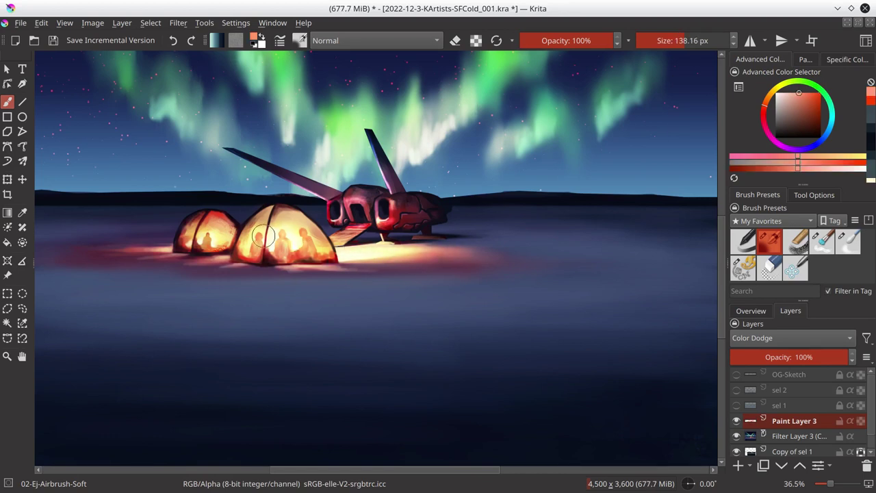
key(bracketleft)
drag(365, 200, 369, 209)
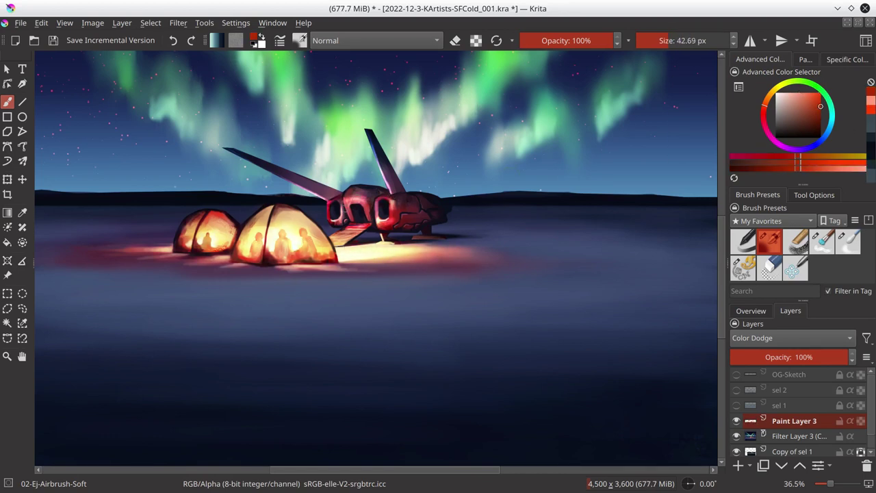
mouse_move(412, 246)
mouse_down()
mouse_move(330, 192)
mouse_move(302, 186)
mouse_up()
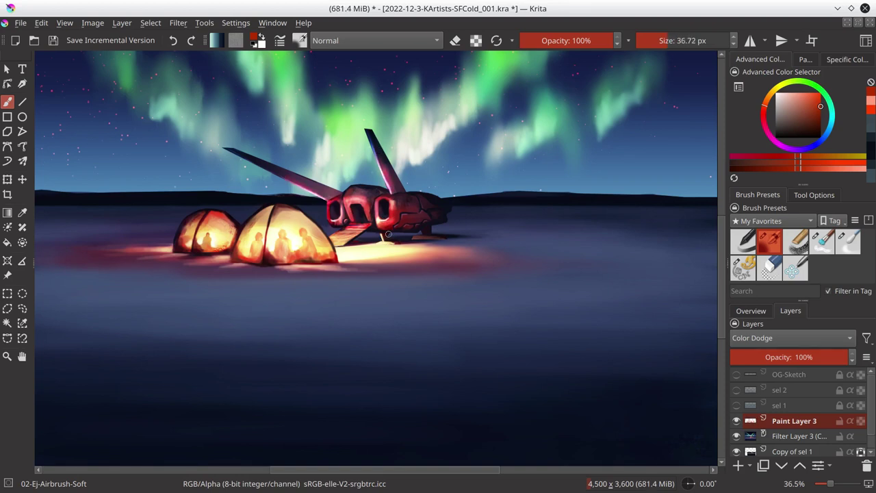
key(slash)
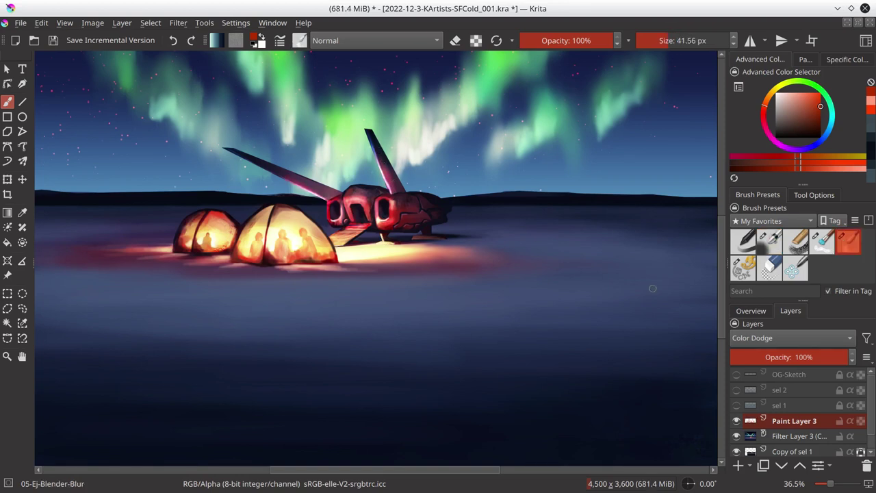
Sample aurora green and airbrush a brighter green dodge glow above the ship with the soft airbrush
ctrl+click(323, 146)
scroll(339, 217, down, 3)
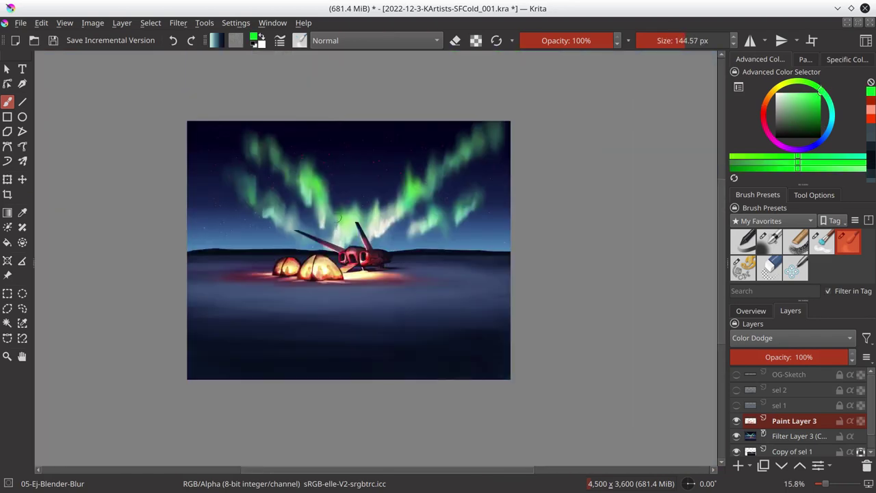
drag(348, 241, 407, 123)
key(slash)
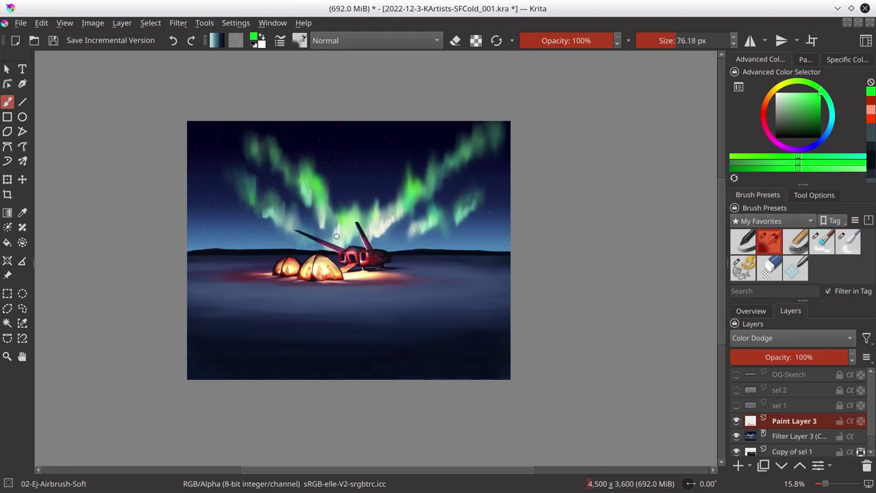
mouse_move(335, 234)
mouse_down()
mouse_move(392, 221)
mouse_move(417, 234)
mouse_move(309, 197)
mouse_move(290, 227)
mouse_up()
scroll(433, 363, down, 2)
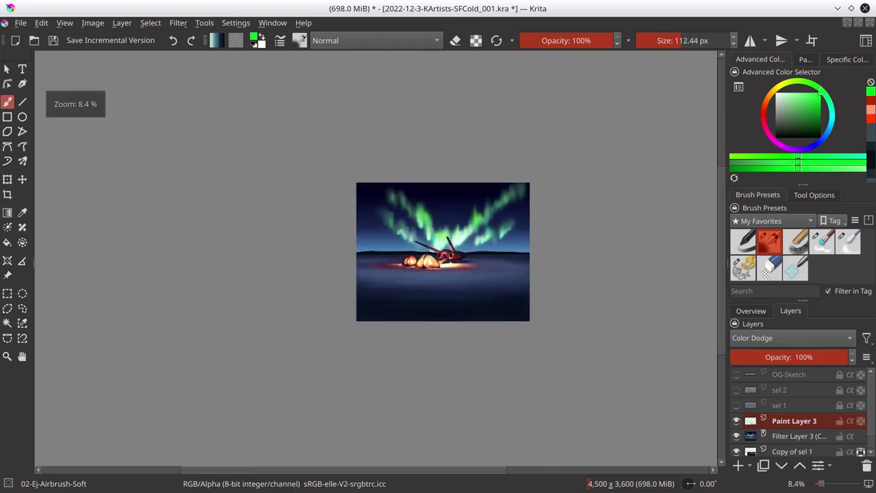
scroll(308, 130, up, 3)
drag(308, 130, 294, 129)
Sample a darker aurora green and sweep it along the left aurora band
ctrl+click(301, 161)
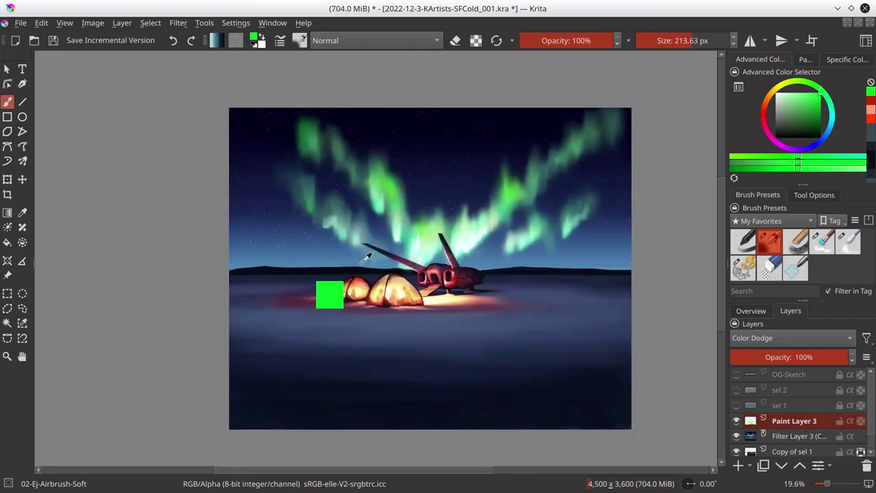
mouse_move(304, 167)
mouse_down()
mouse_move(338, 121)
mouse_move(290, 172)
mouse_move(280, 221)
mouse_move(550, 201)
mouse_move(582, 171)
mouse_move(522, 226)
mouse_up()
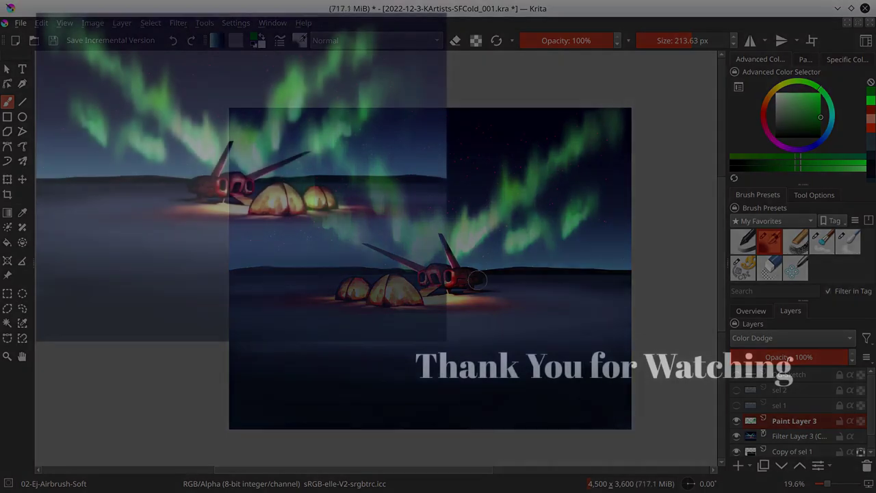